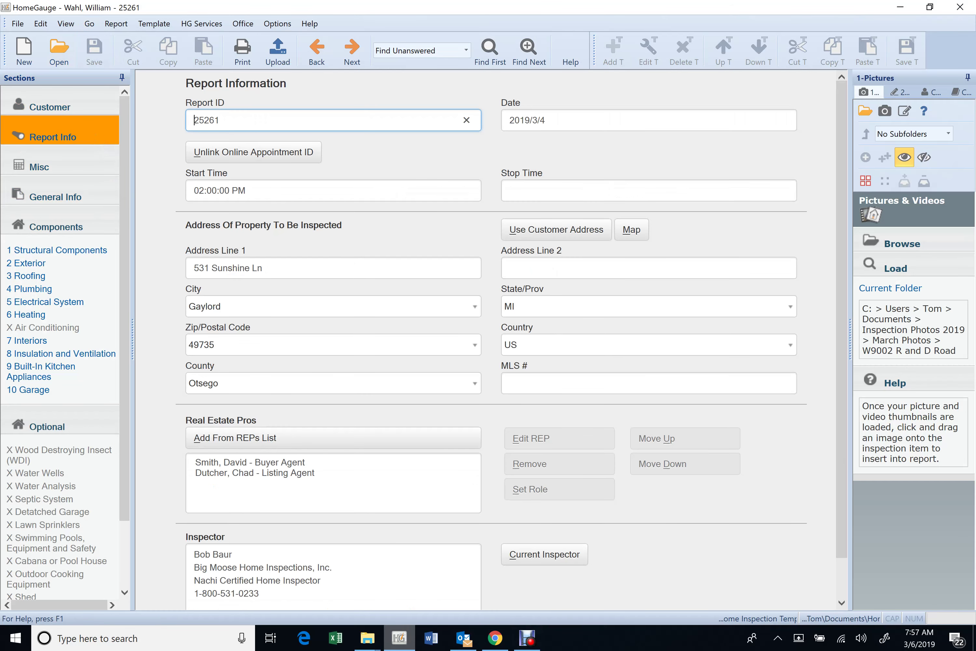
Step: Set the inspected property's state to Michigan and remove the listing agent from the real estate pros
left_click(565, 306)
left_click(562, 351)
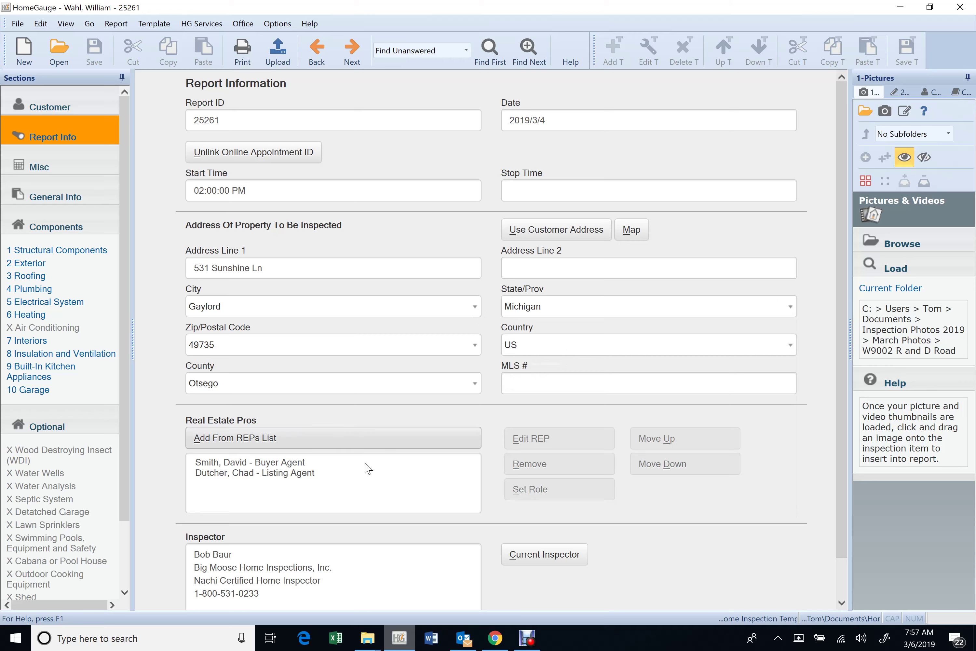
left_click(330, 474)
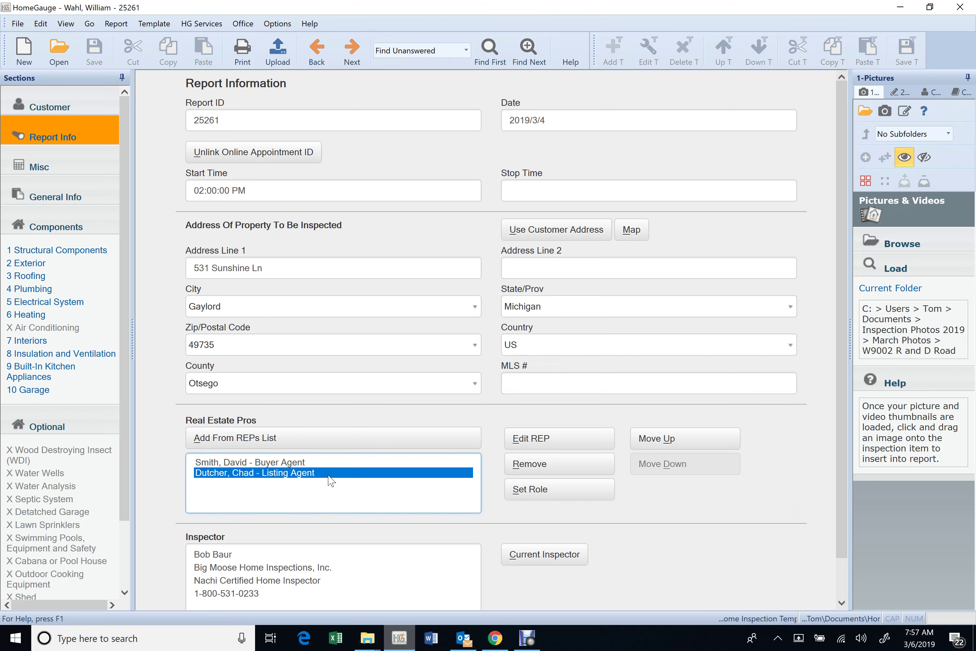
left_click(533, 465)
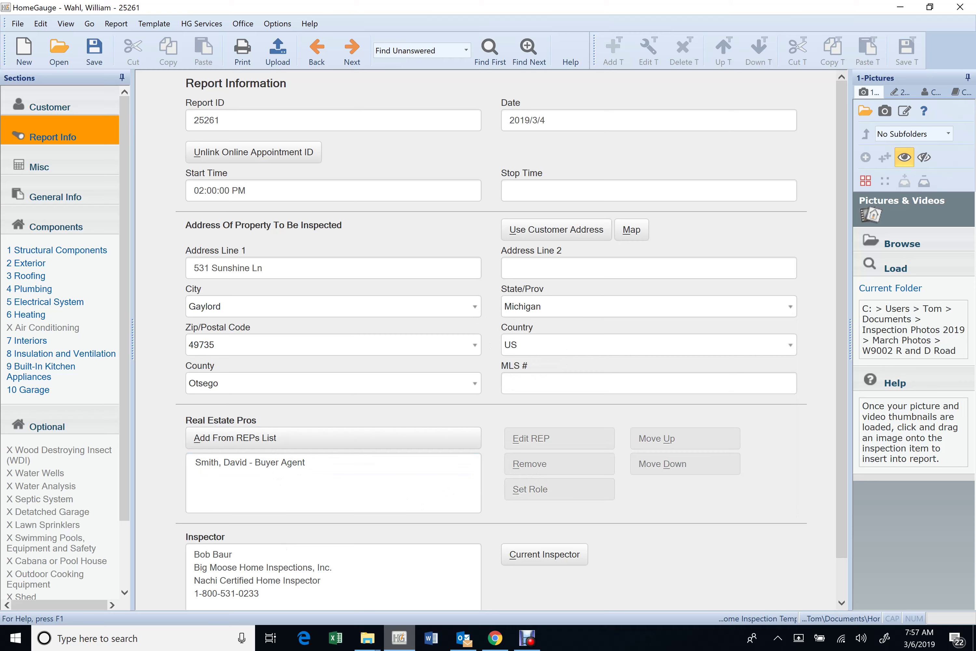
Step: Check the buyer agent's contact details and close them without changes
left_click(328, 464)
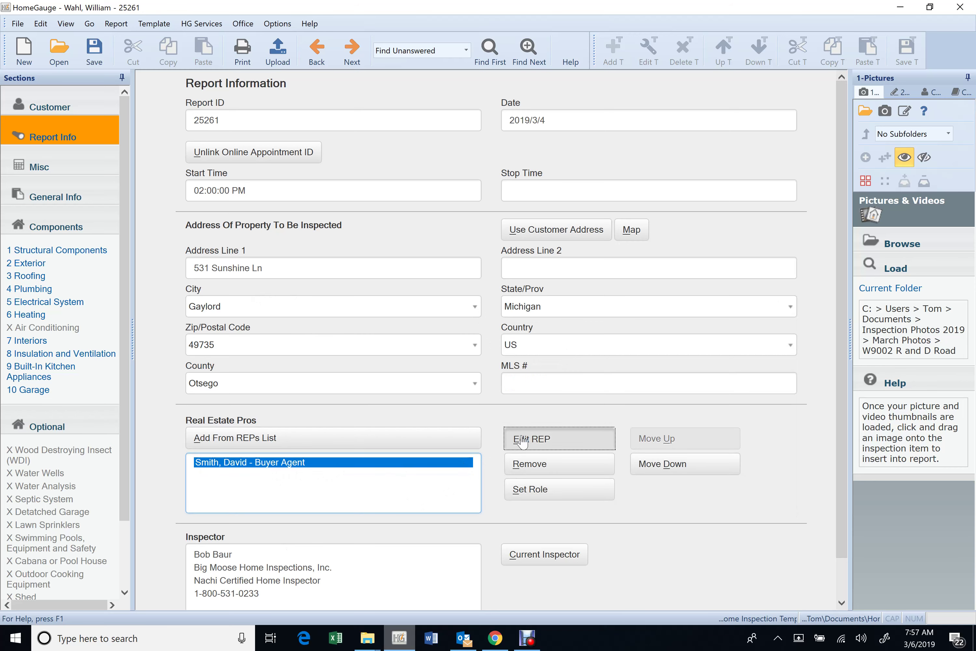
left_click(511, 447)
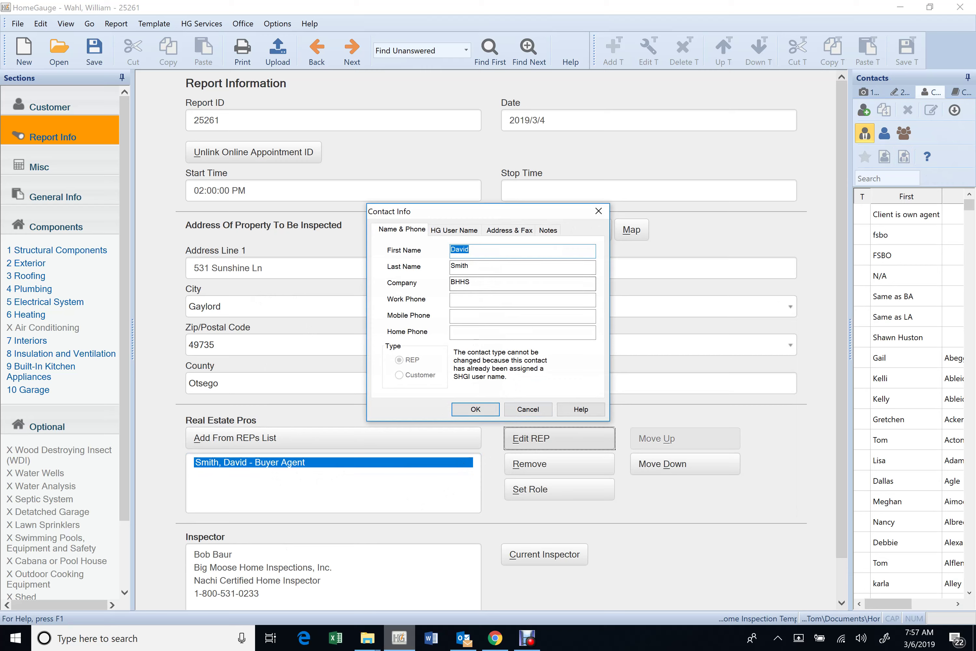
left_click(521, 411)
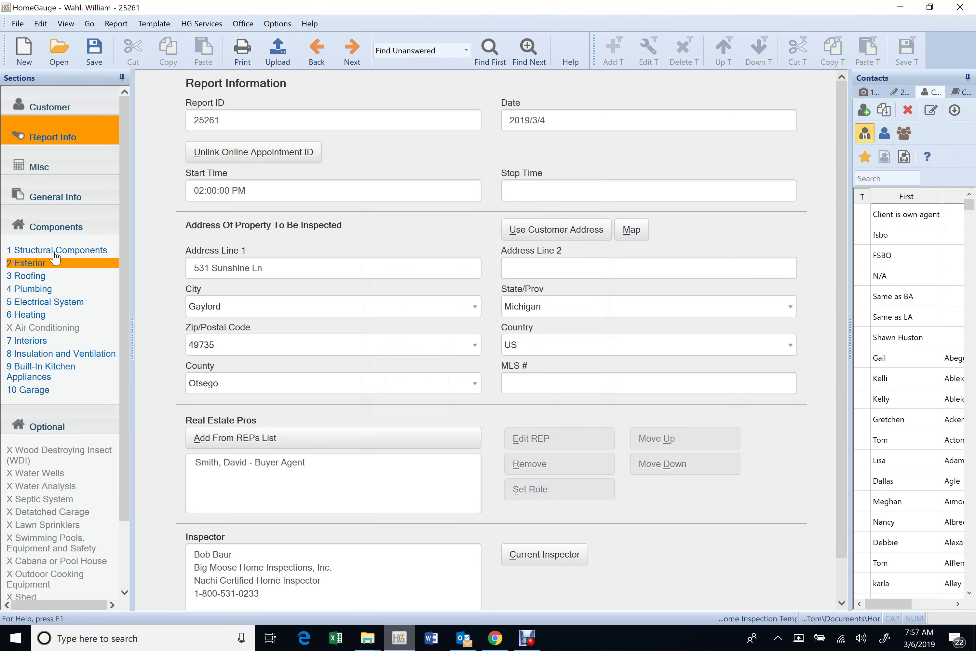
Step: Review the general report information, then the roof structure comment and both crawlspace comments under Structural Components
left_click(60, 199)
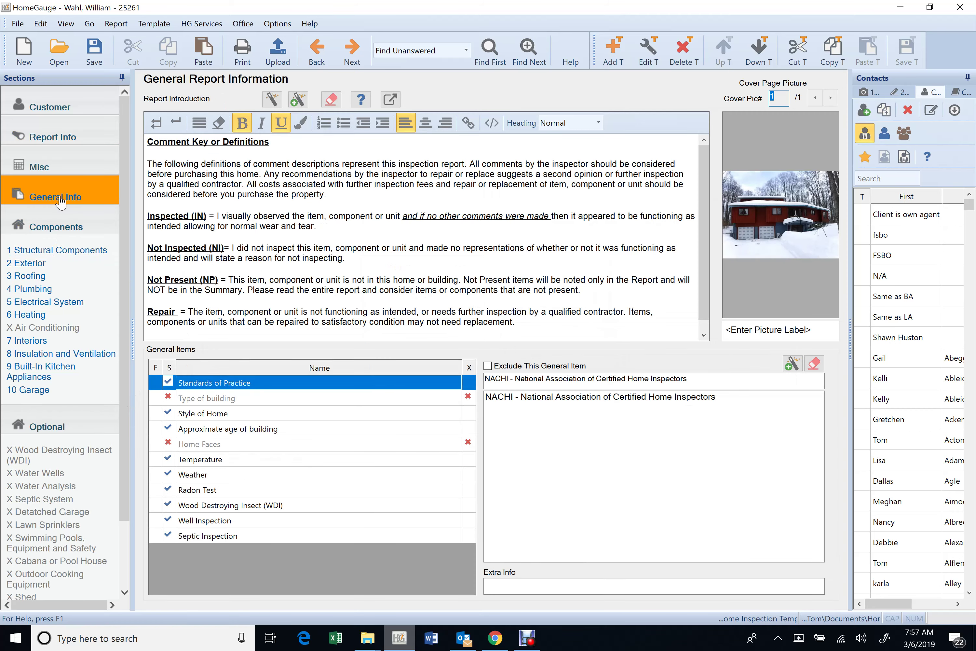
left_click(63, 251)
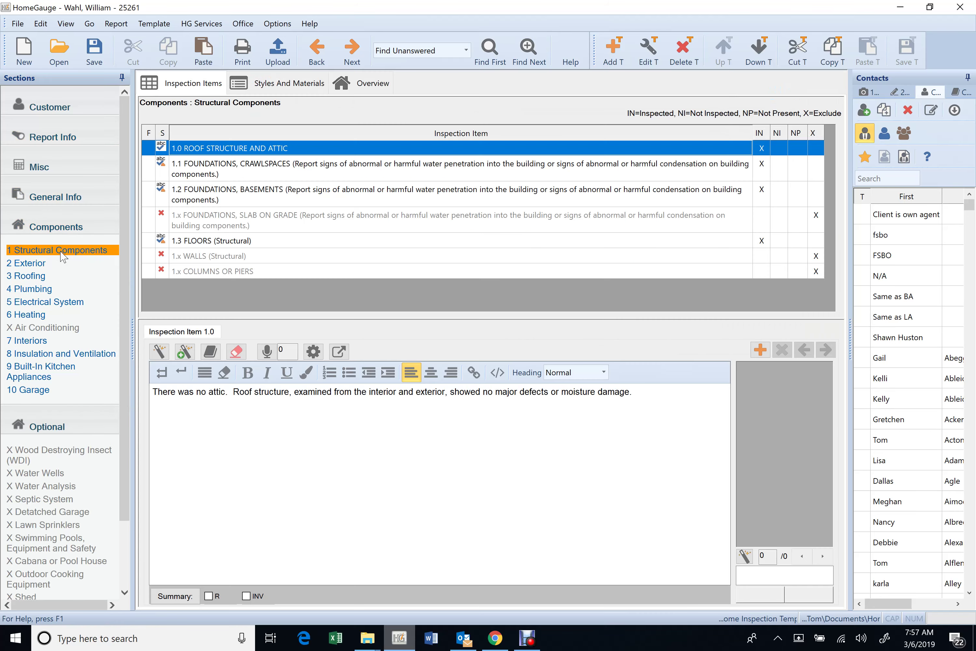
left_click(243, 168)
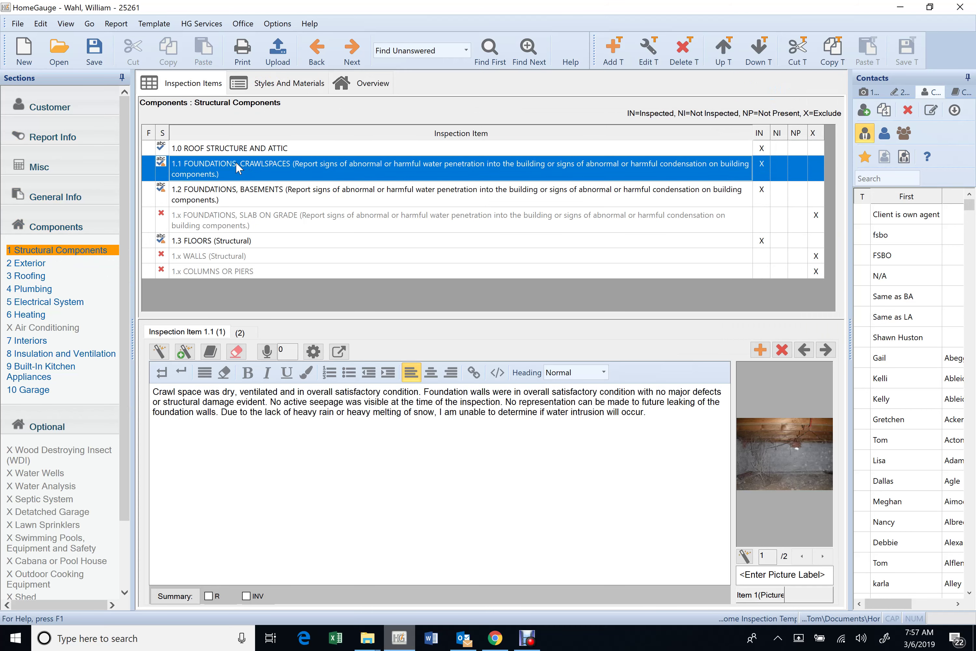
left_click(240, 332)
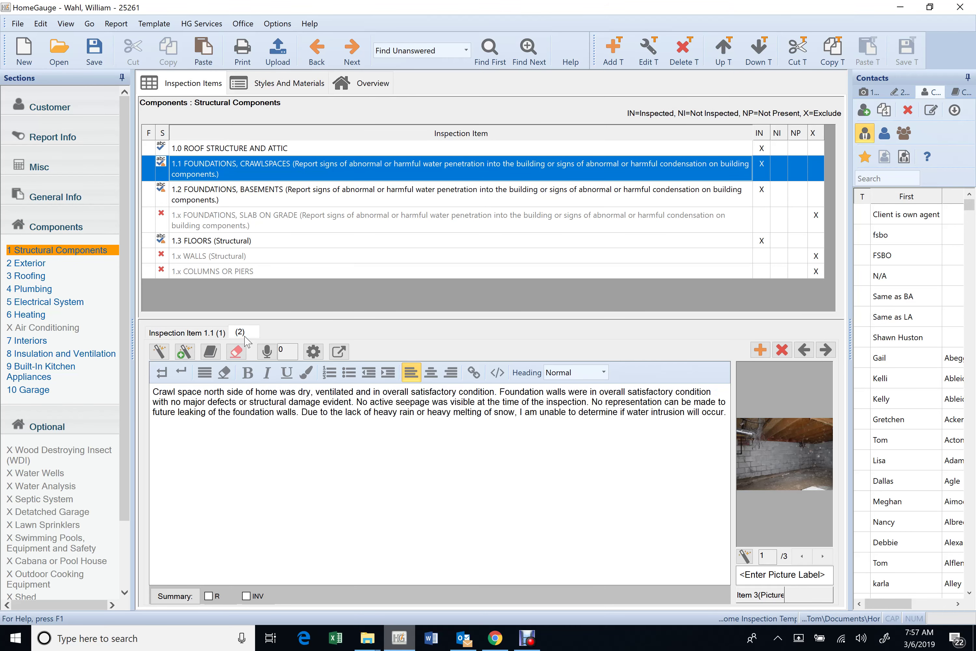
Step: Examine the second comment of item 1.2 on basement foundations against all of its pictures
left_click(215, 192)
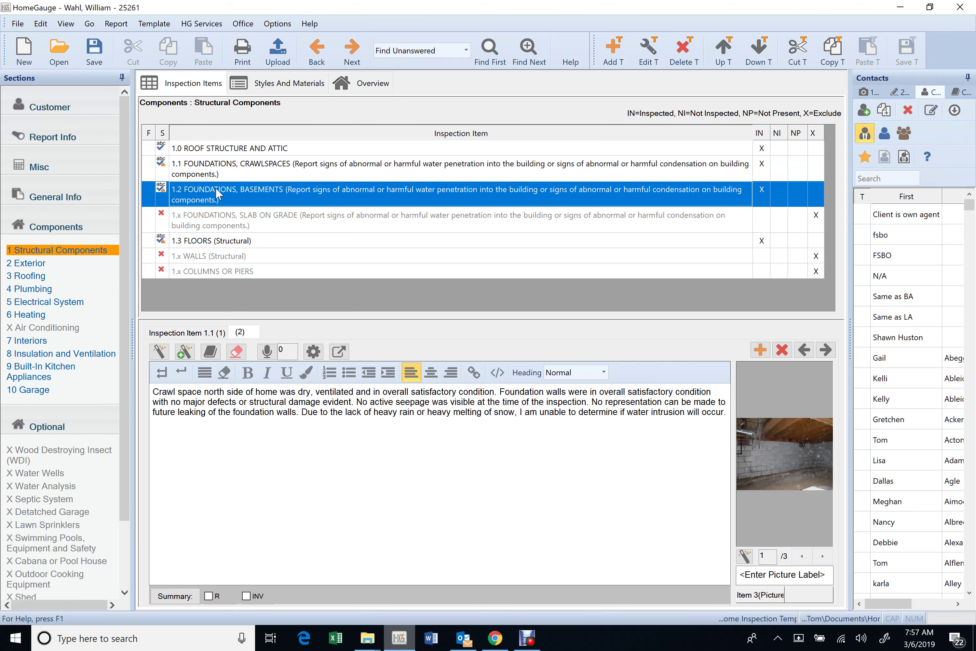
left_click(255, 333)
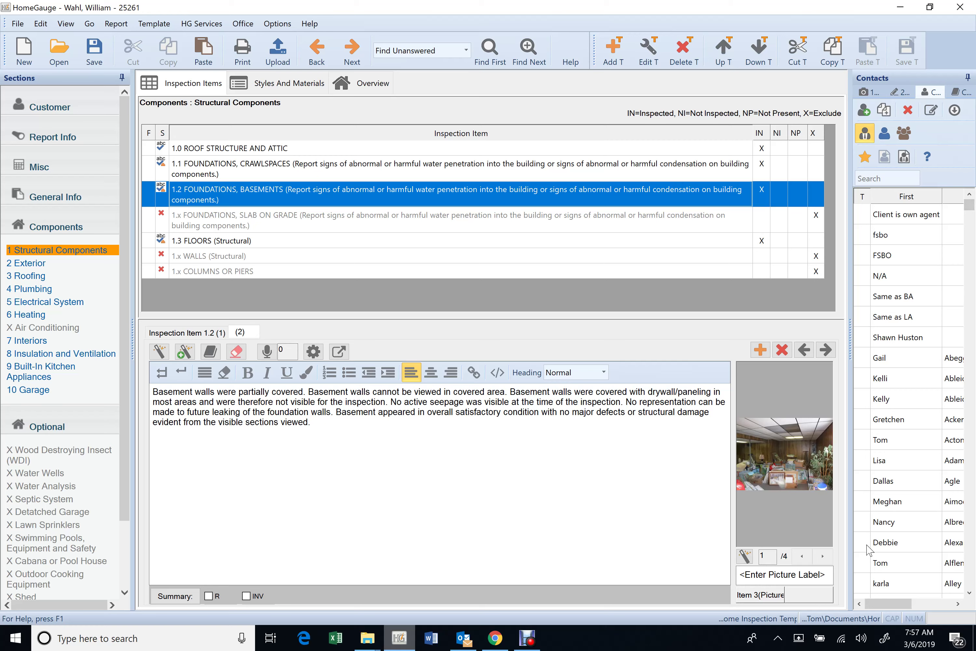
left_click(822, 558)
left_click(823, 558)
left_click(822, 558)
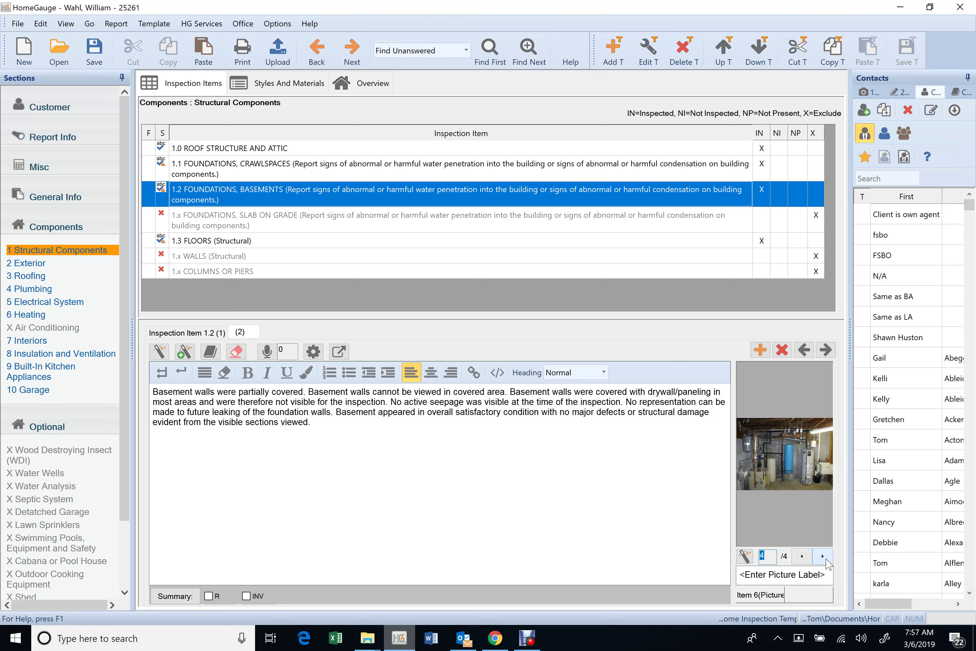
left_click(810, 559)
left_click(810, 558)
left_click(810, 559)
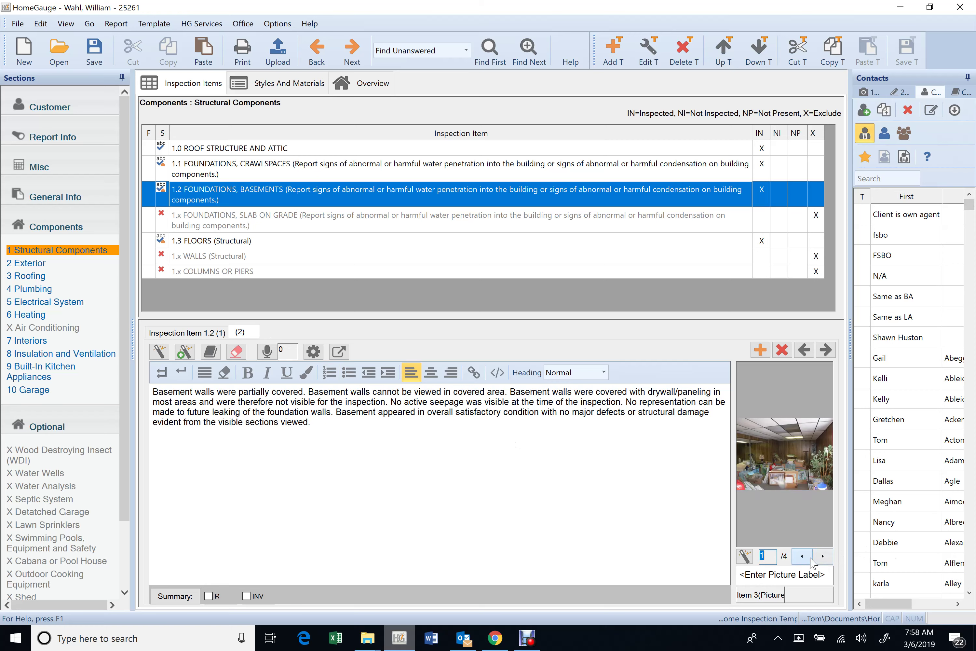
left_click(823, 557)
left_click(823, 558)
left_click(823, 558)
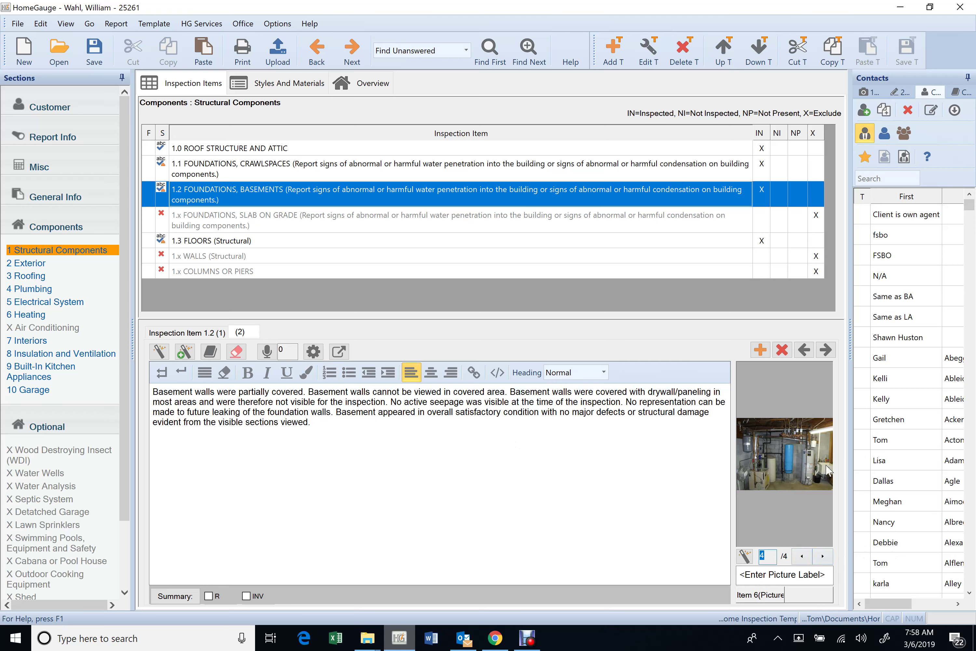
left_click(806, 557)
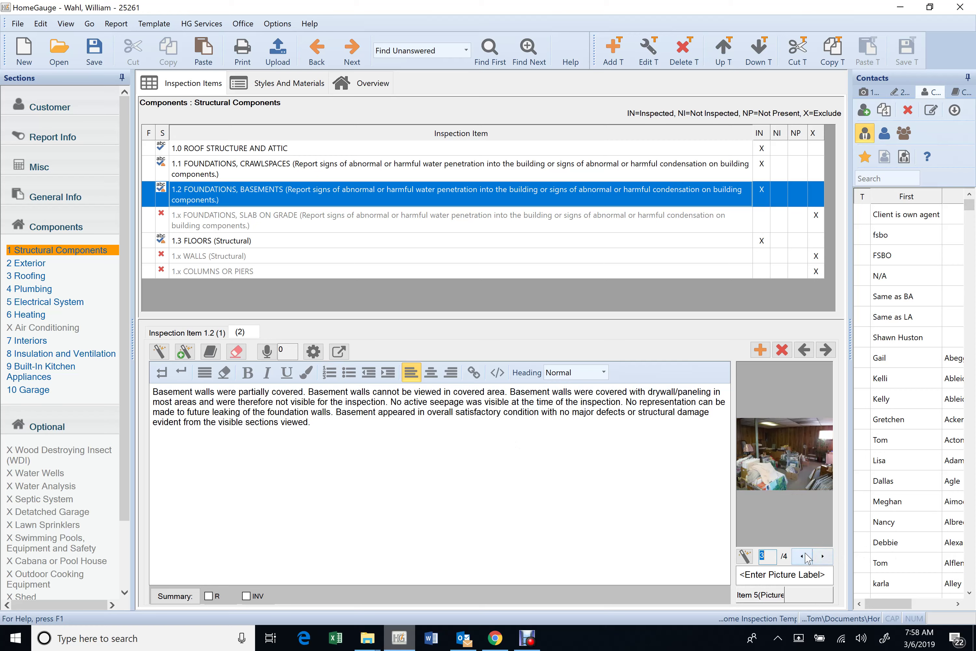
left_click(807, 557)
left_click(807, 557)
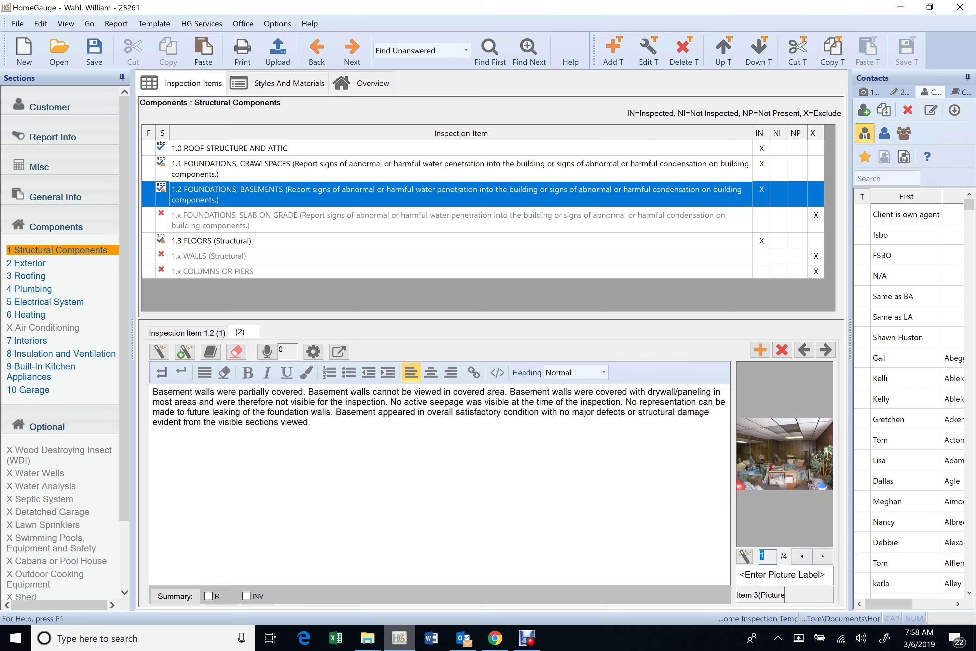
Step: Delete "drywall/" from the second basement comment so the walls are described as covered with paneling
left_click(732, 422)
key("BackSpace")
key("BackSpace")
key("BackSpace")
key("BackSpace")
key("BackSpace")
key("BackSpace")
key("BackSpace")
key("BackSpace")
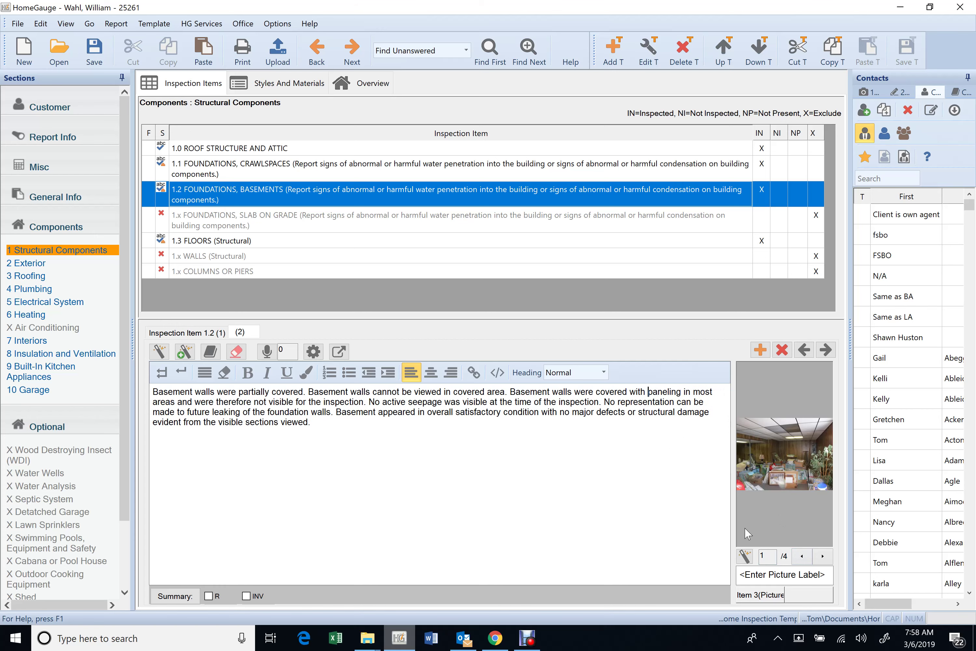
Step: Recheck the basement pictures and both basement comments, and examine the structural floors comment with its pictures
left_click(823, 557)
left_click(823, 557)
left_click(824, 557)
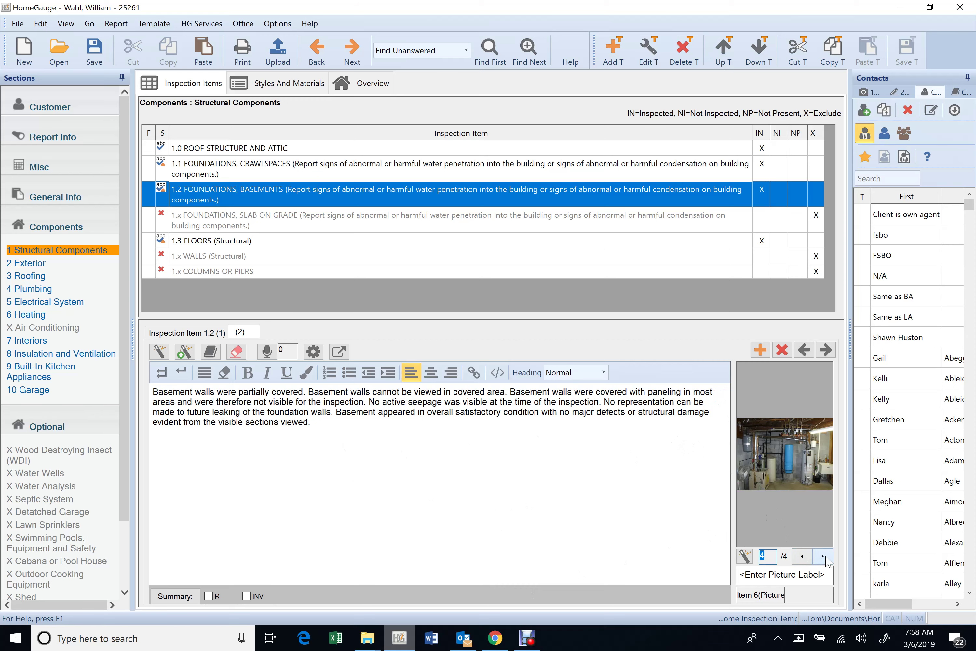
left_click(563, 453)
left_click(216, 334)
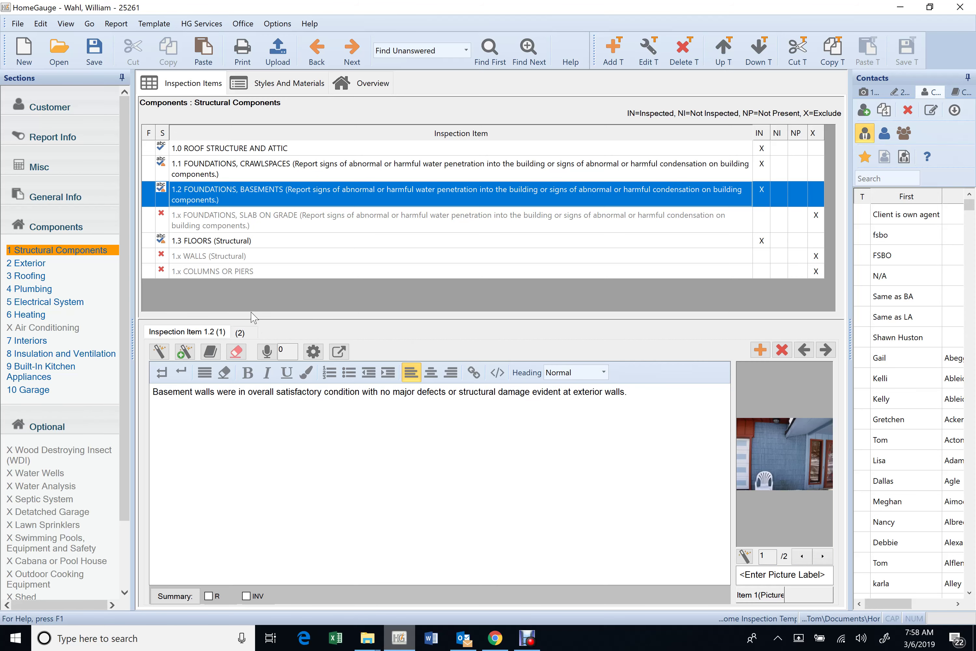
left_click(240, 332)
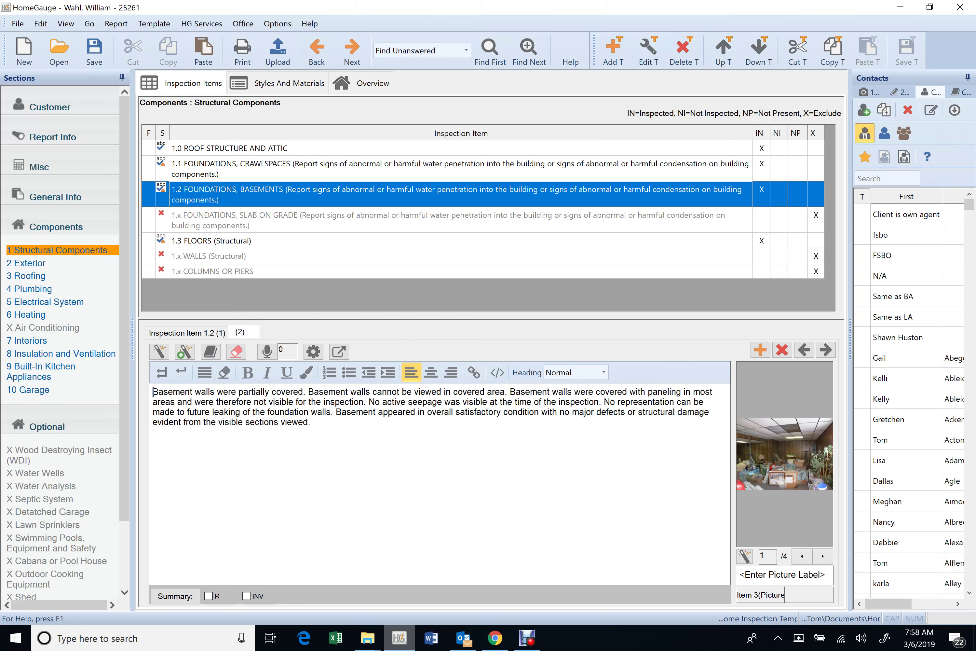
left_click(322, 242)
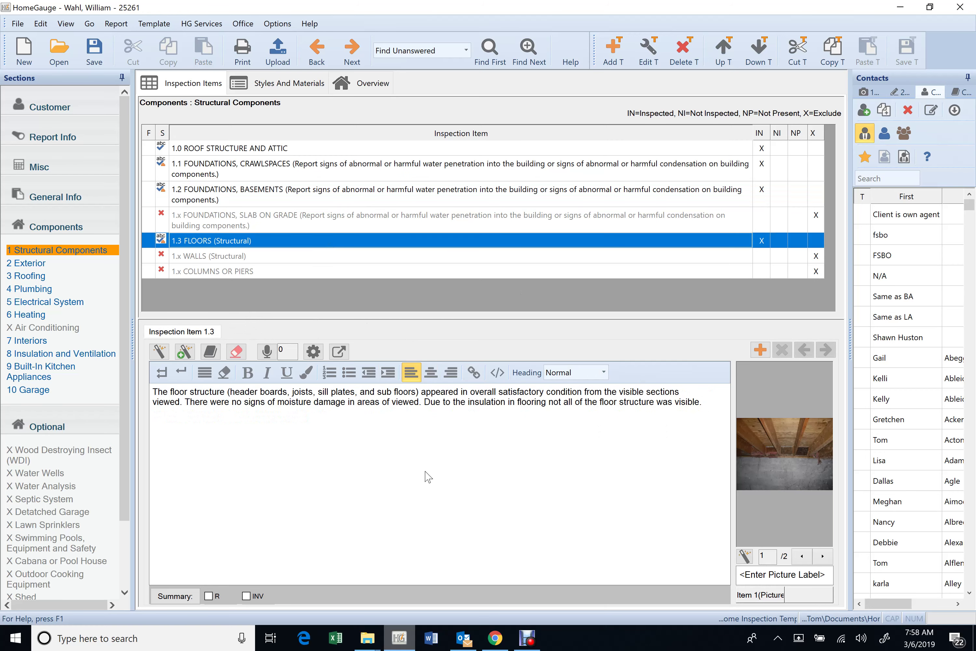
left_click(823, 556)
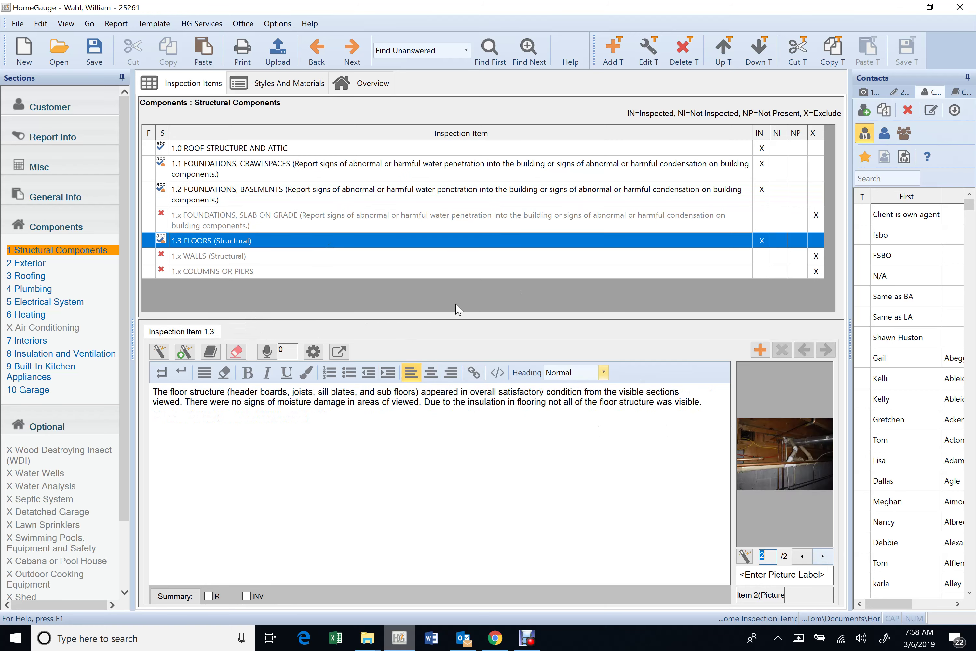
Step: Examine the wall cladding, flashing and trim comment in the Exterior section against all of its pictures
left_click(117, 263)
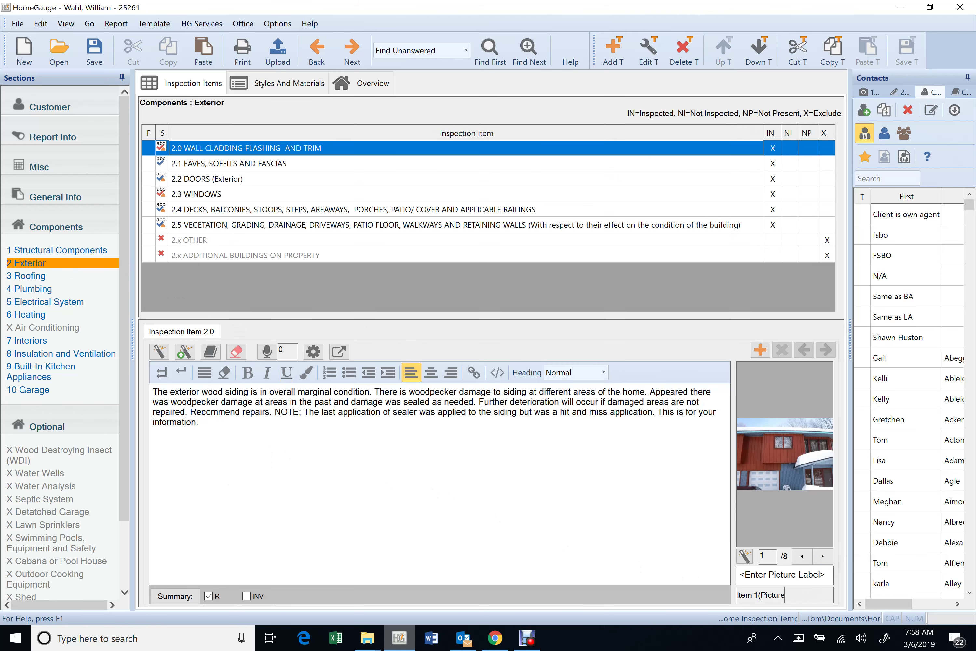
left_click(822, 558)
left_click(822, 558)
left_click(822, 558)
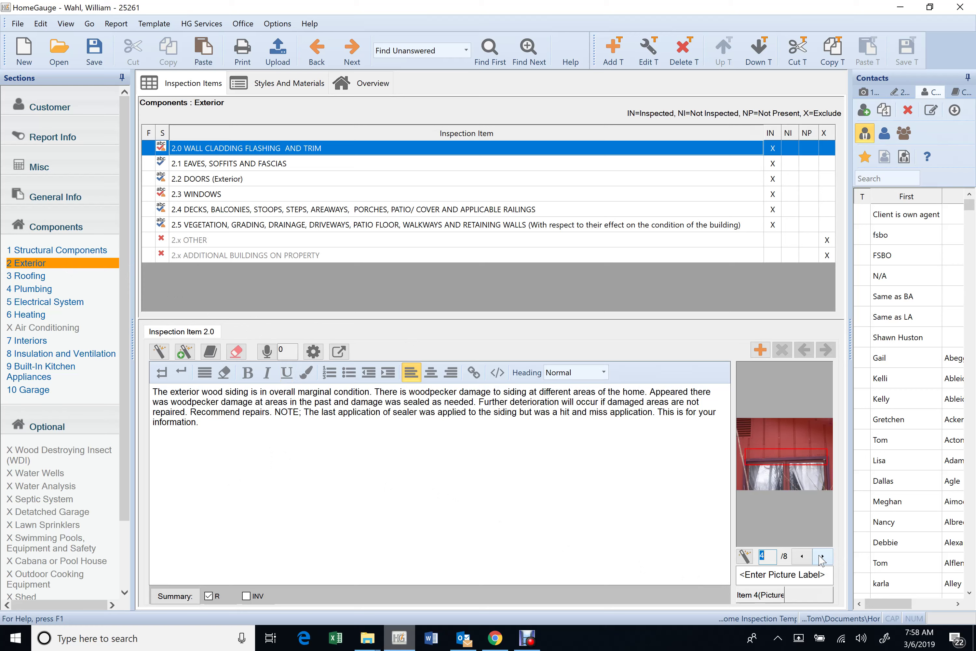
left_click(822, 558)
left_click(822, 557)
left_click(822, 558)
left_click(822, 558)
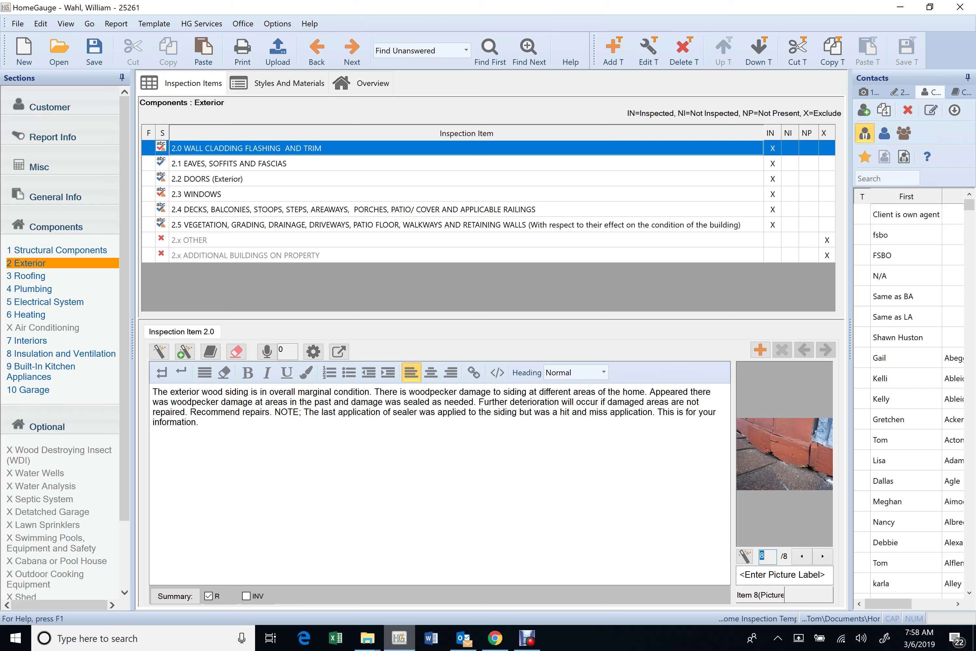
Step: End the wall cladding comment's woodpecker sentence after "damage was sealed" by removing "as needed"
left_click(430, 402)
type(".")
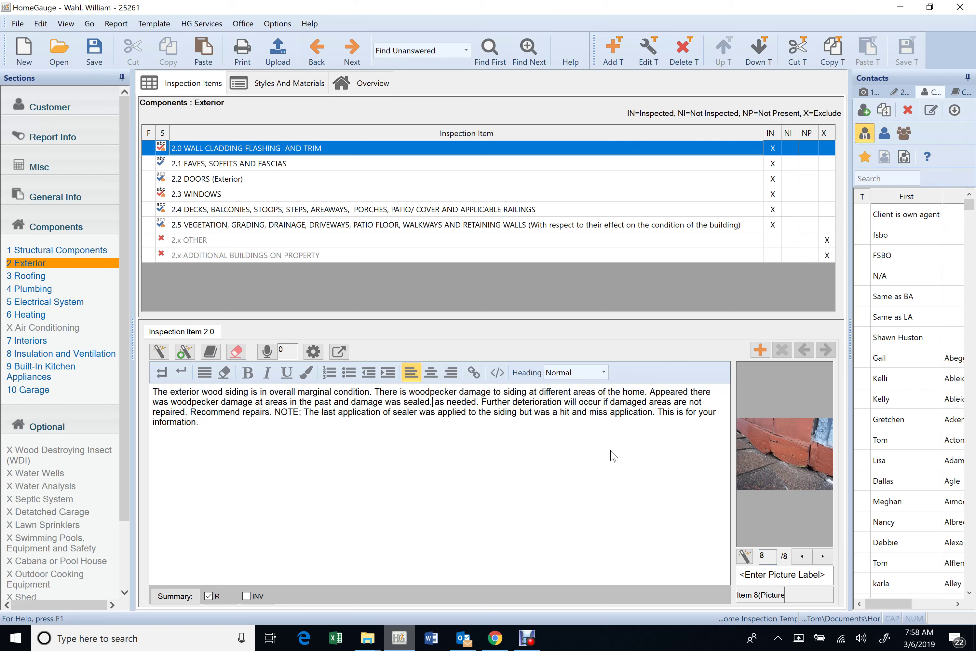
key("Delete")
key("Delete")
key("Delete")
key("Delete")
key("Delete")
key("Delete")
key("Delete")
key("Delete")
key("Delete")
key("Delete")
key("Delete")
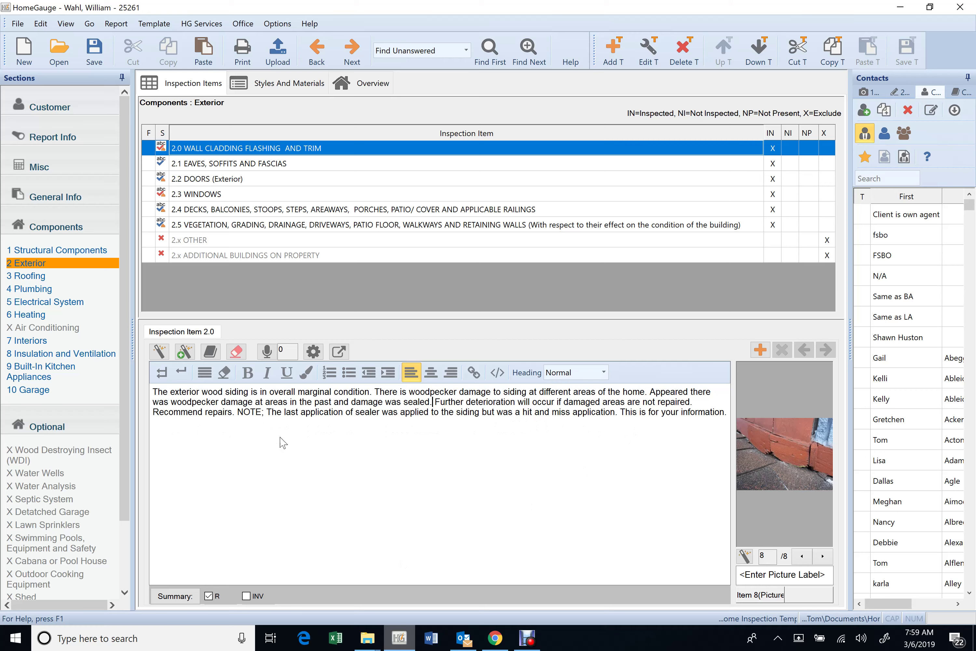
Step: Review the Exterior comments on eaves, doors, windows and decks, including the pictures of the deteriorated window trim
left_click(242, 168)
left_click(243, 182)
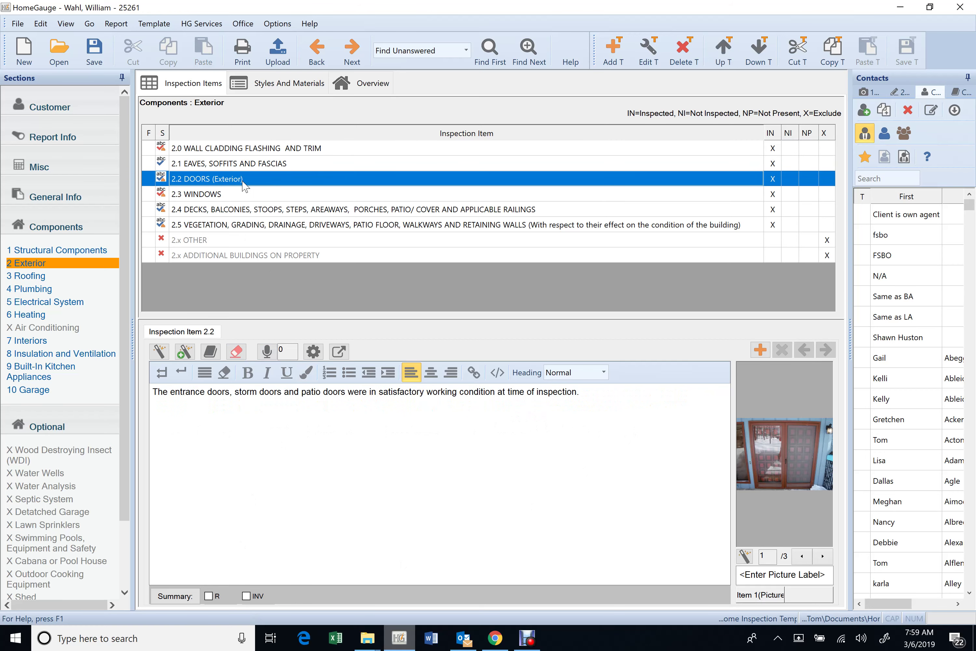
left_click(222, 196)
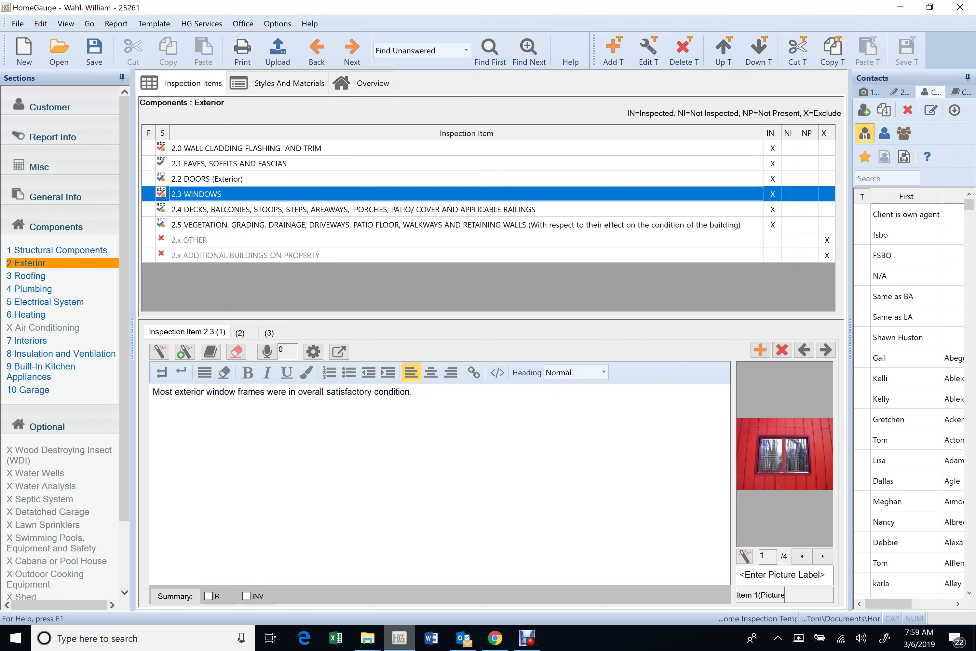
left_click(244, 333)
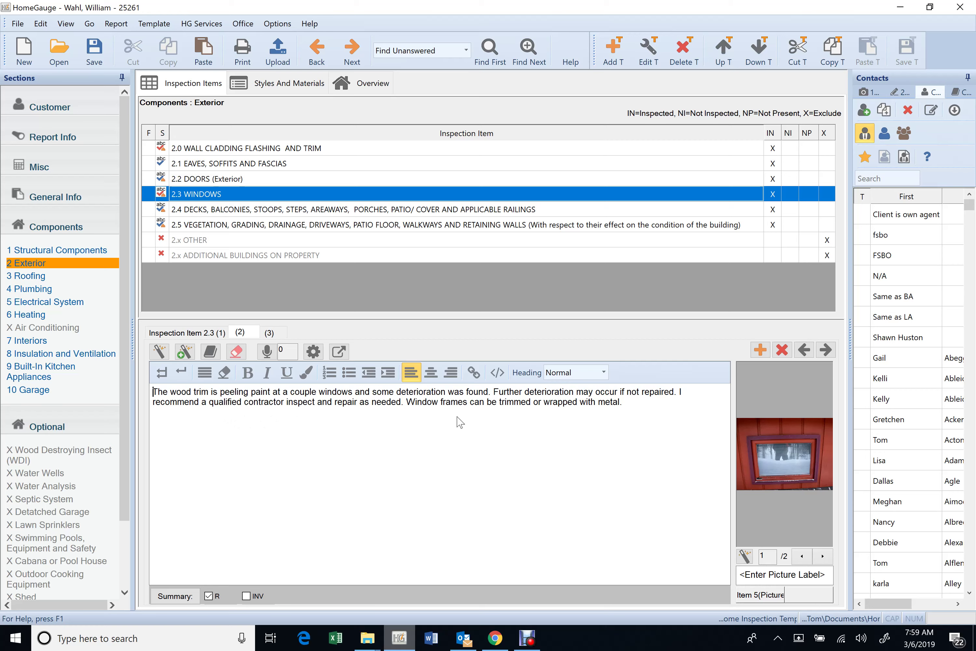
left_click(823, 556)
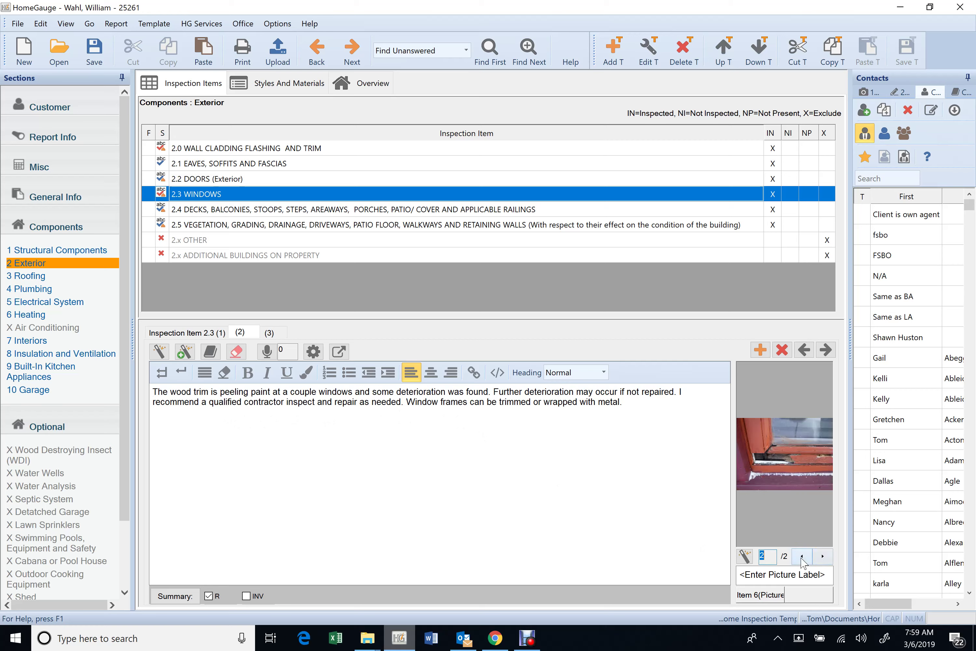
left_click(803, 559)
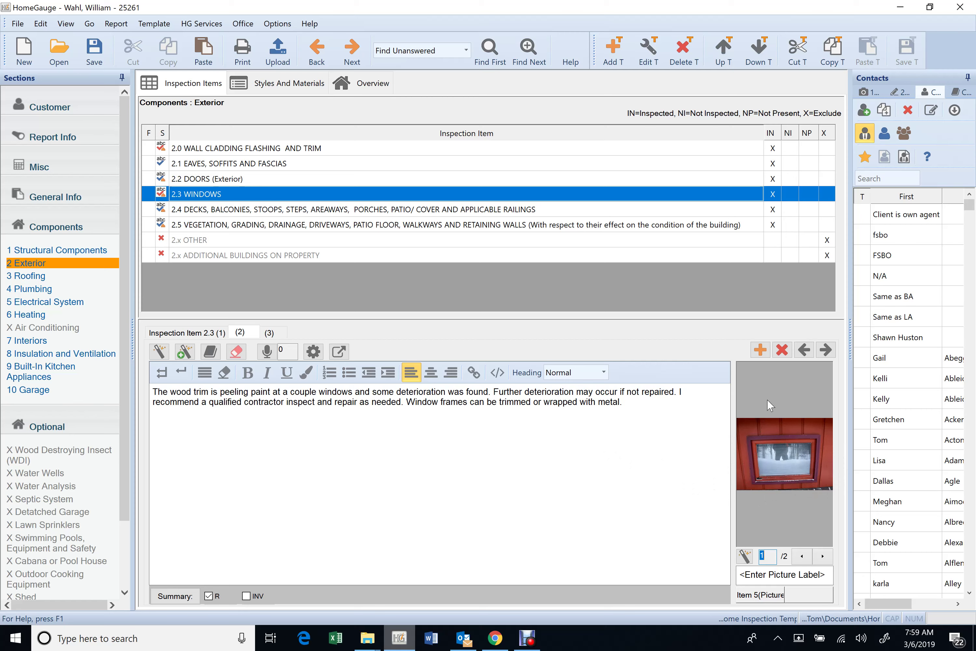
left_click(410, 418)
left_click(621, 414)
left_click(269, 334)
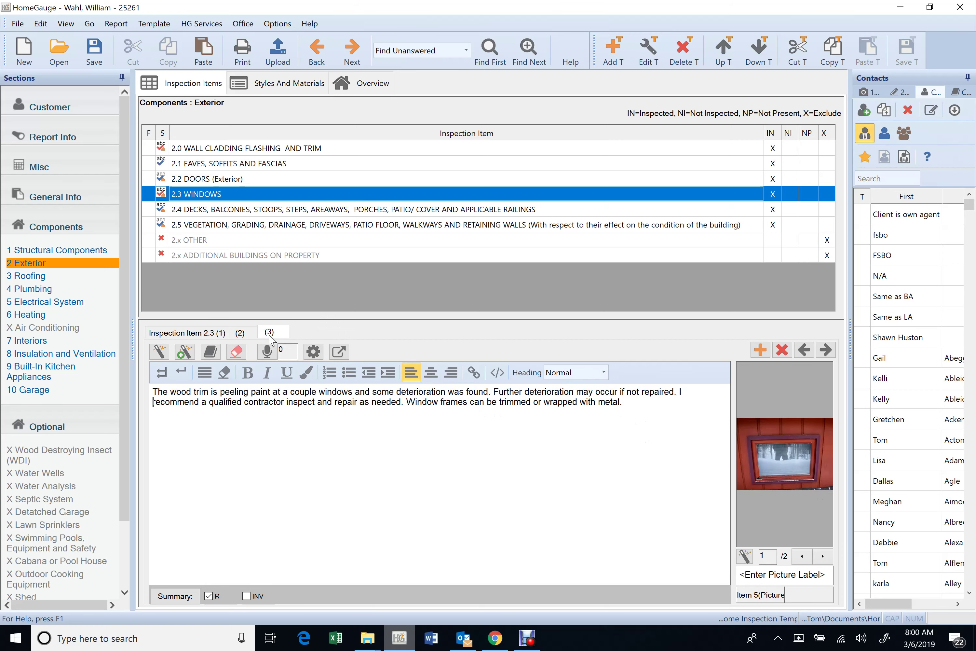
left_click(281, 211)
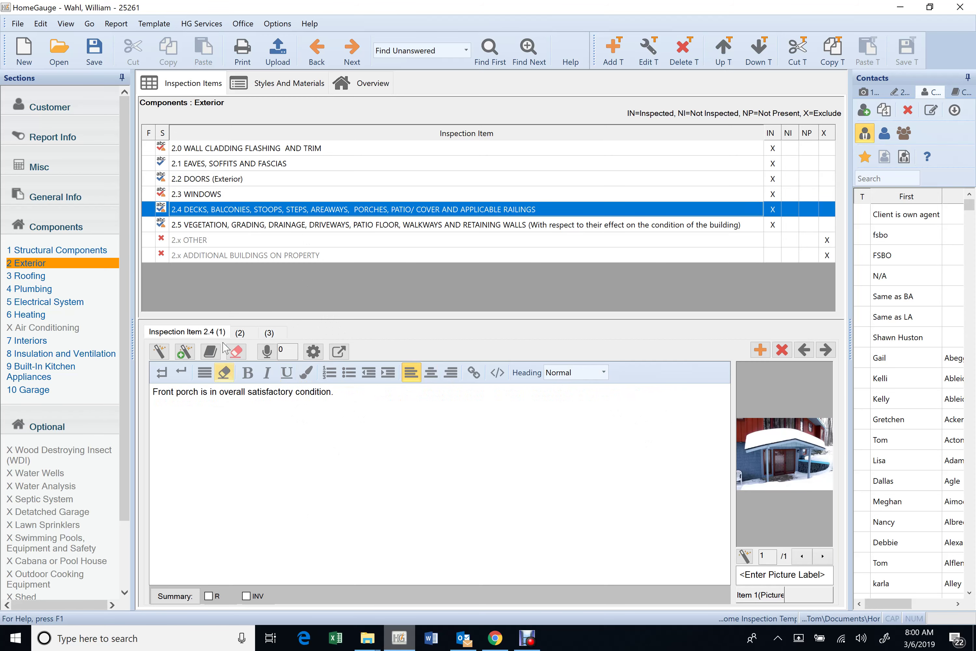
Step: Review the balcony/deck comment with its three pictures and the snow-covered deck comment in the Exterior section
left_click(242, 331)
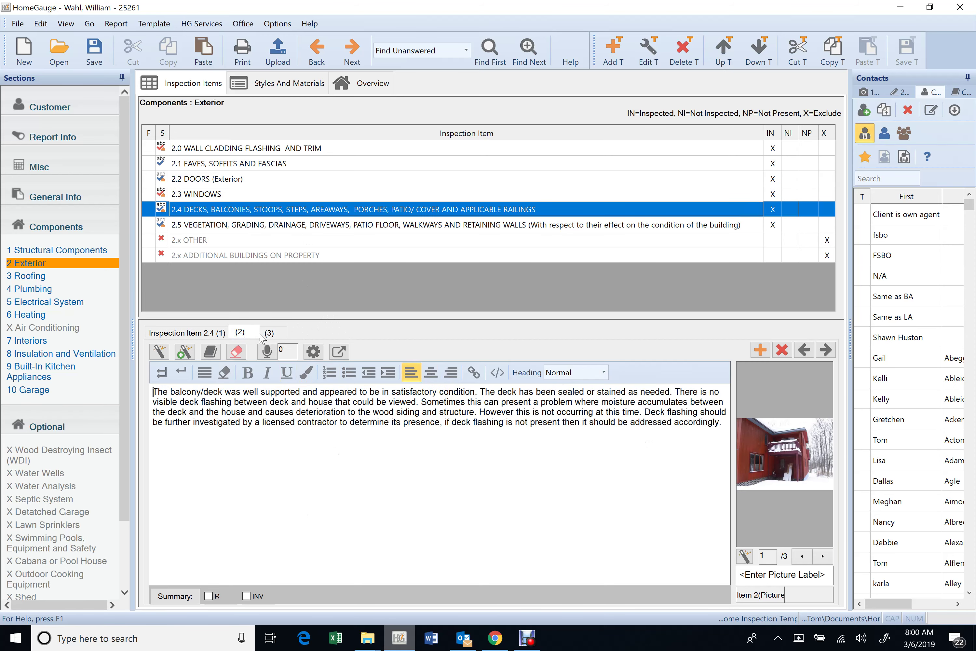
left_click(823, 556)
left_click(823, 556)
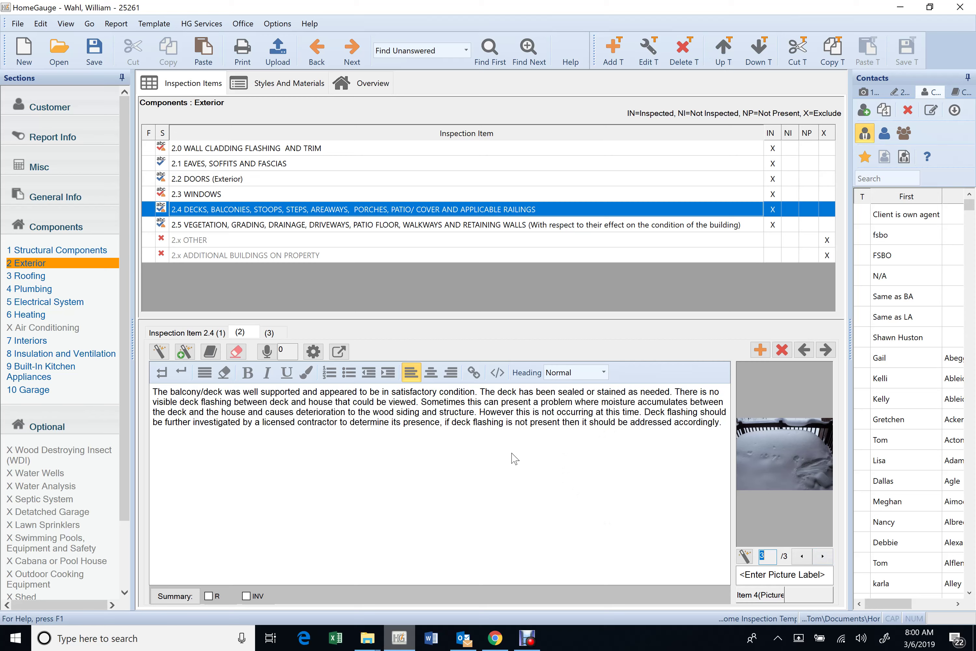
left_click(278, 335)
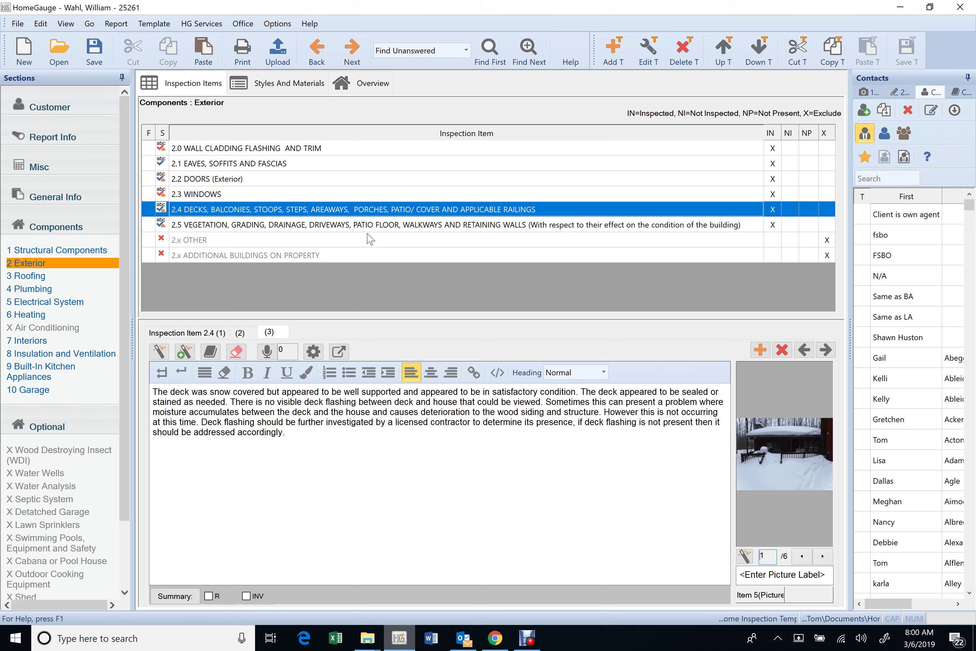
Step: Review the four comments on grounds, driveway, walkway and retaining wall under the Exterior vegetation and grading item
left_click(375, 226)
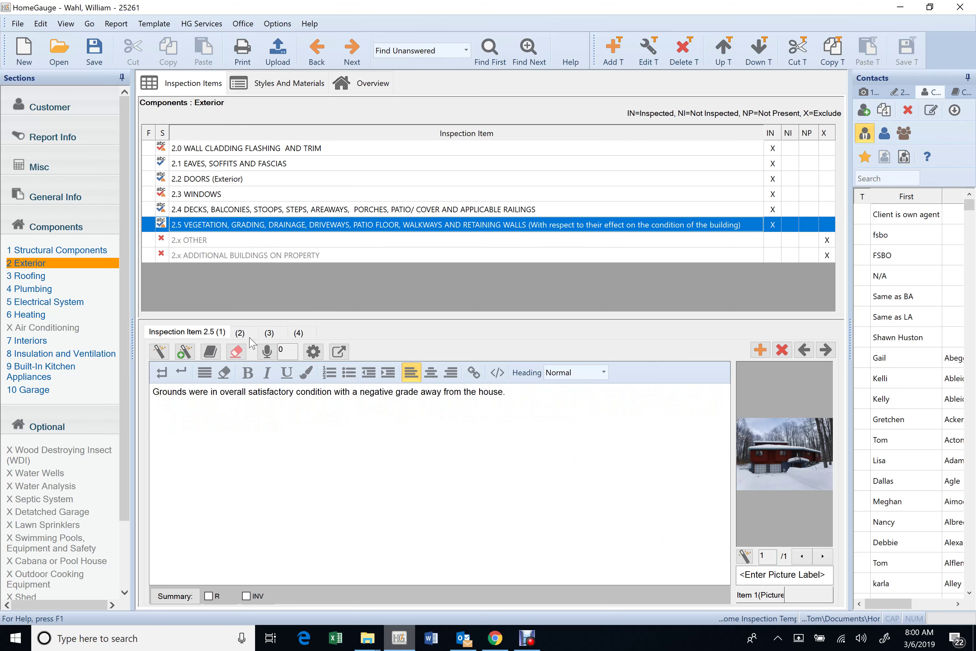
left_click(240, 333)
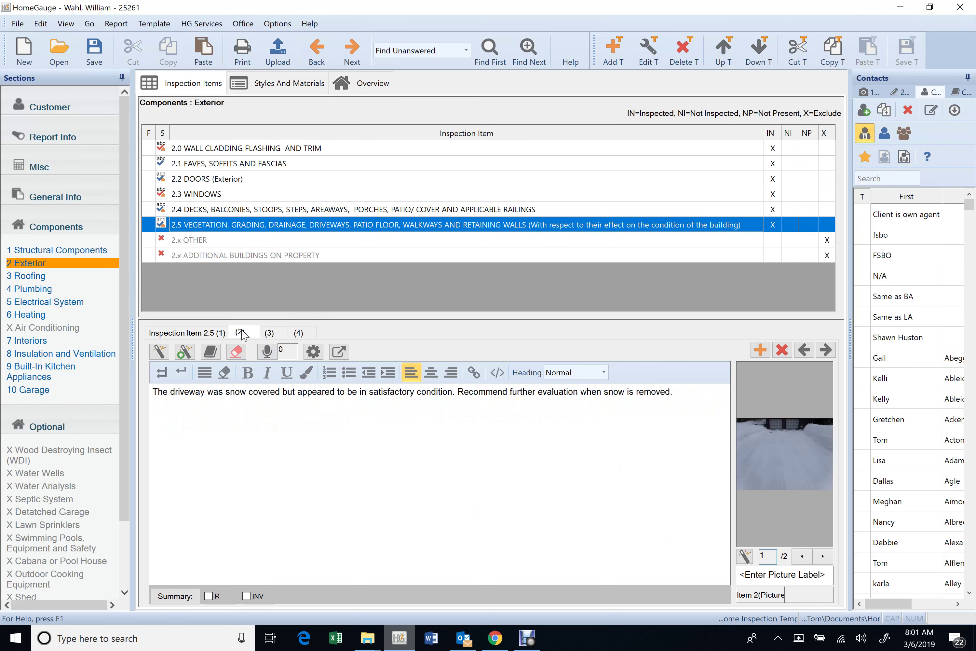
left_click(275, 335)
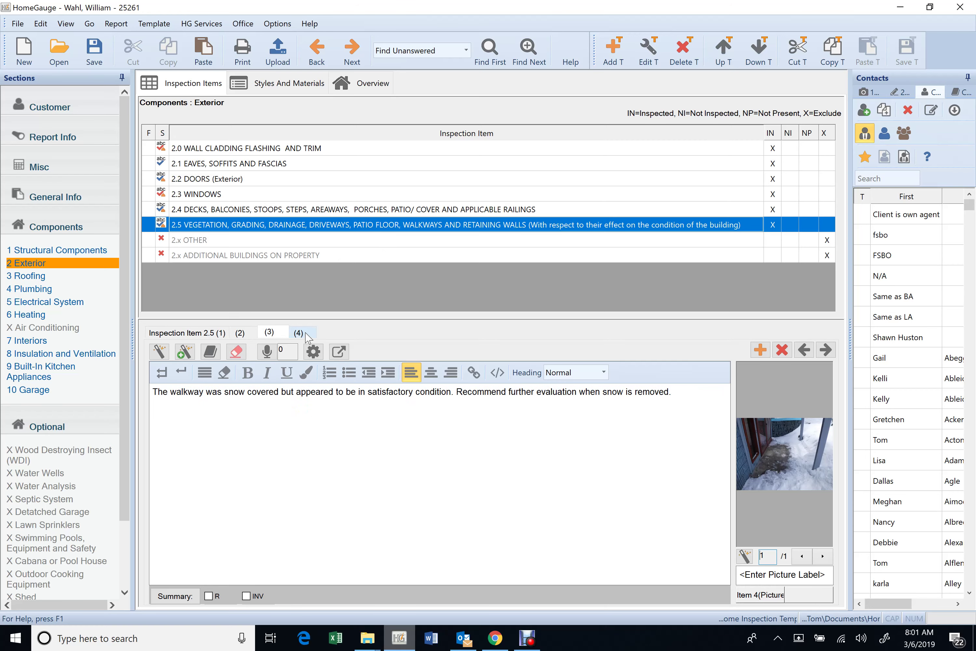
left_click(308, 337)
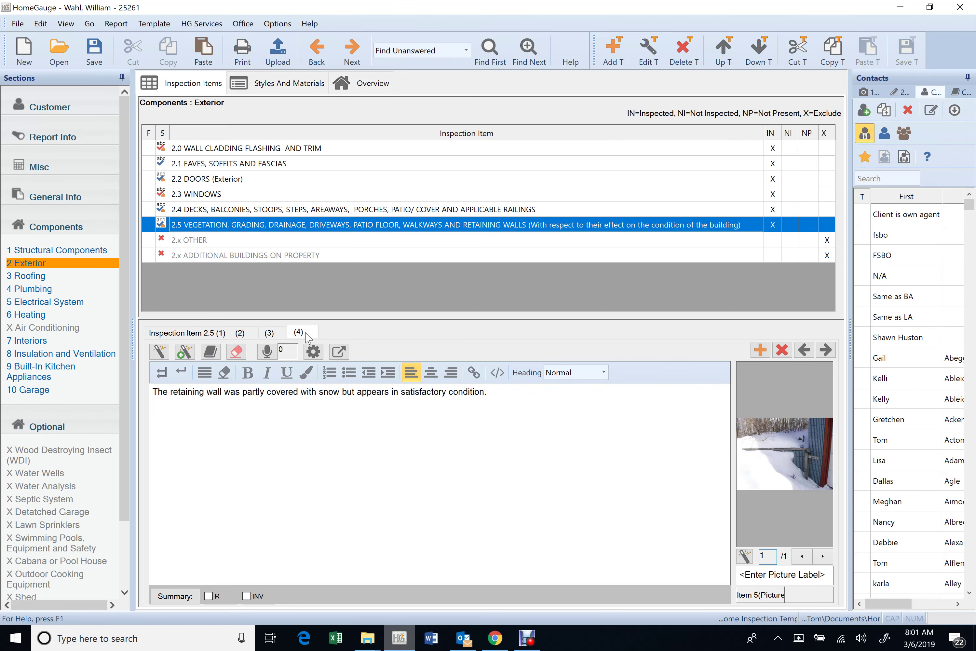
Step: Check the roof coverings pictures in the Roofing section and insert "limited" before "visible sections viewed" in the comment
left_click(50, 279)
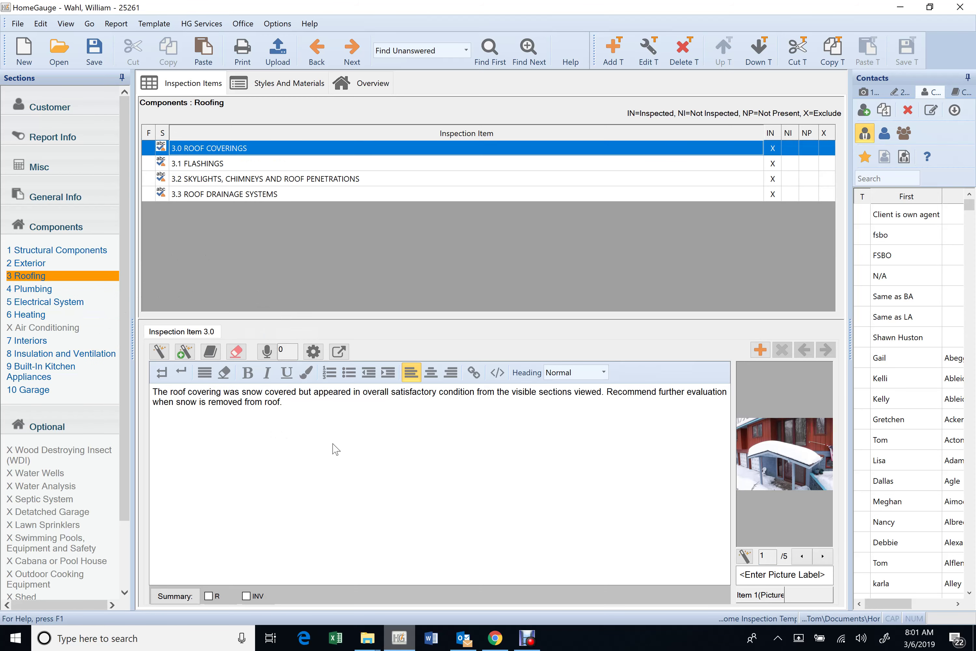
left_click(823, 557)
left_click(823, 558)
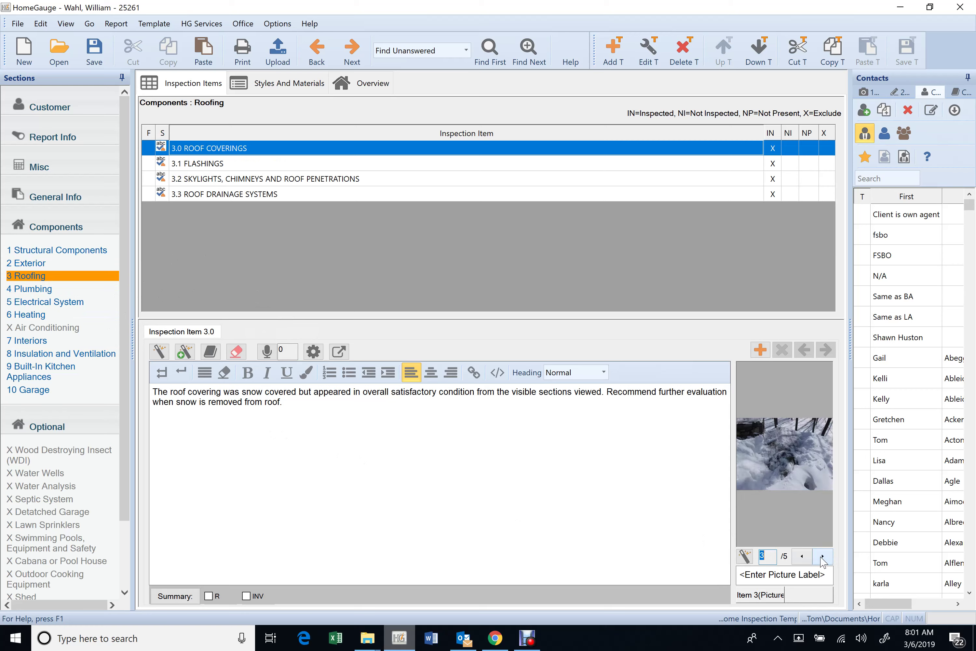
left_click(823, 558)
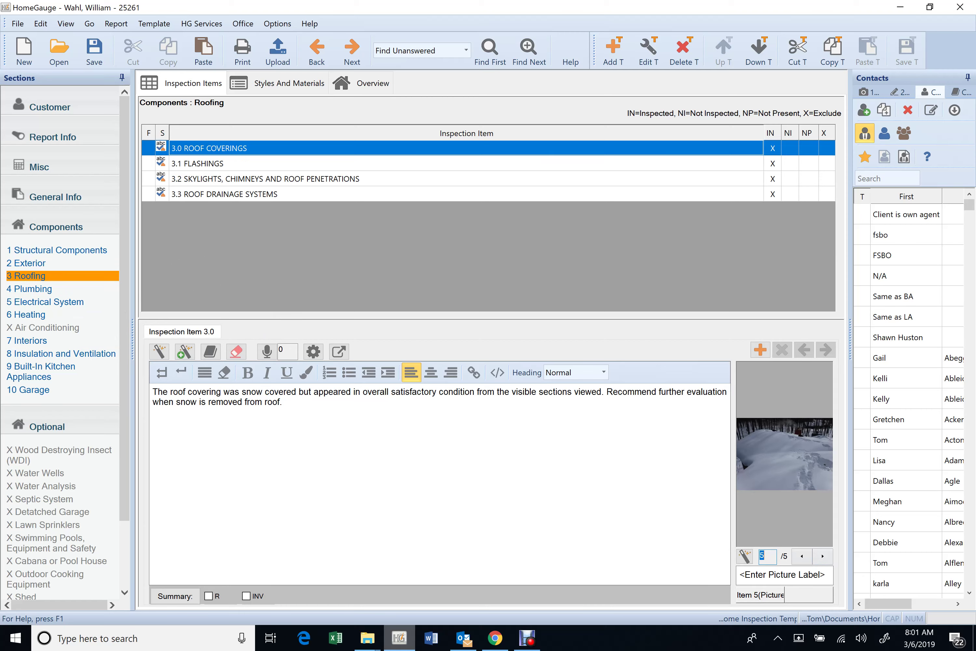
left_click(516, 391)
type("limited")
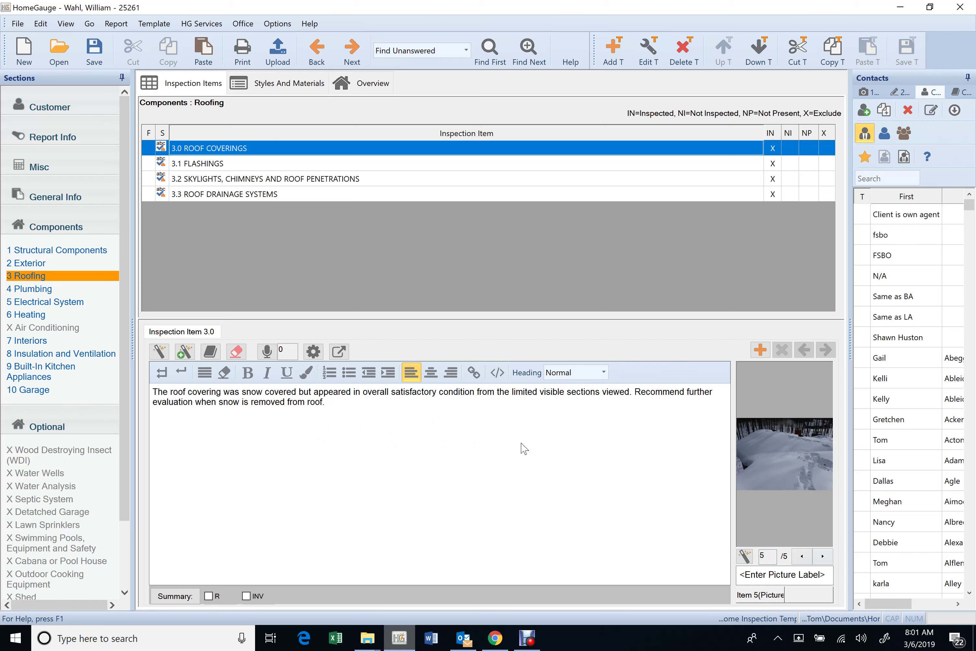
Step: Copy the entire roof coverings comment to the clipboard
key("ctrl+a")
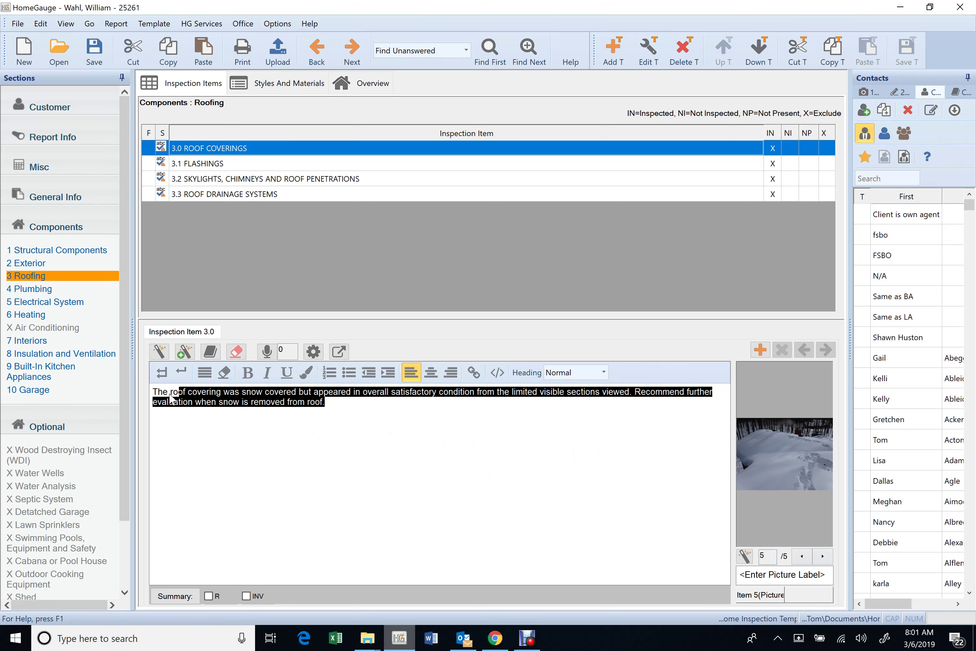
right_click(184, 405)
left_click(202, 417)
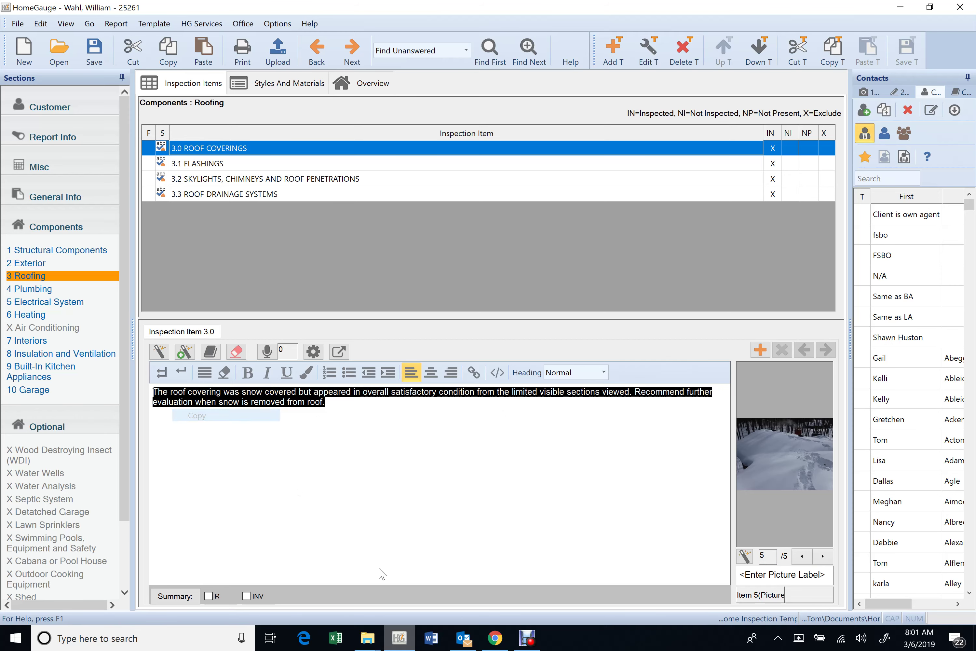
left_click(434, 648)
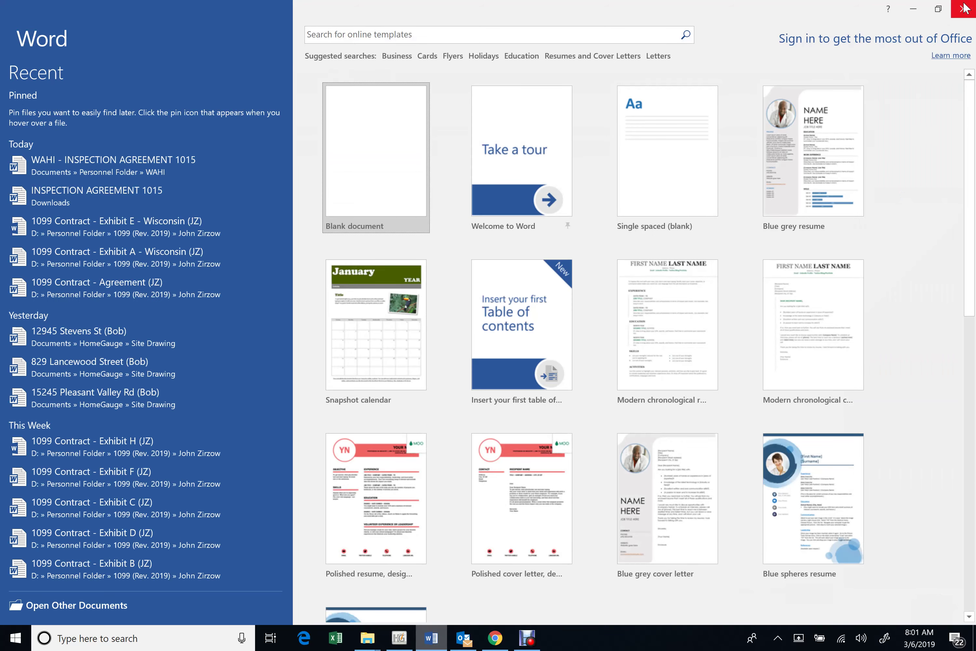
key("Return")
key("alt+Tab")
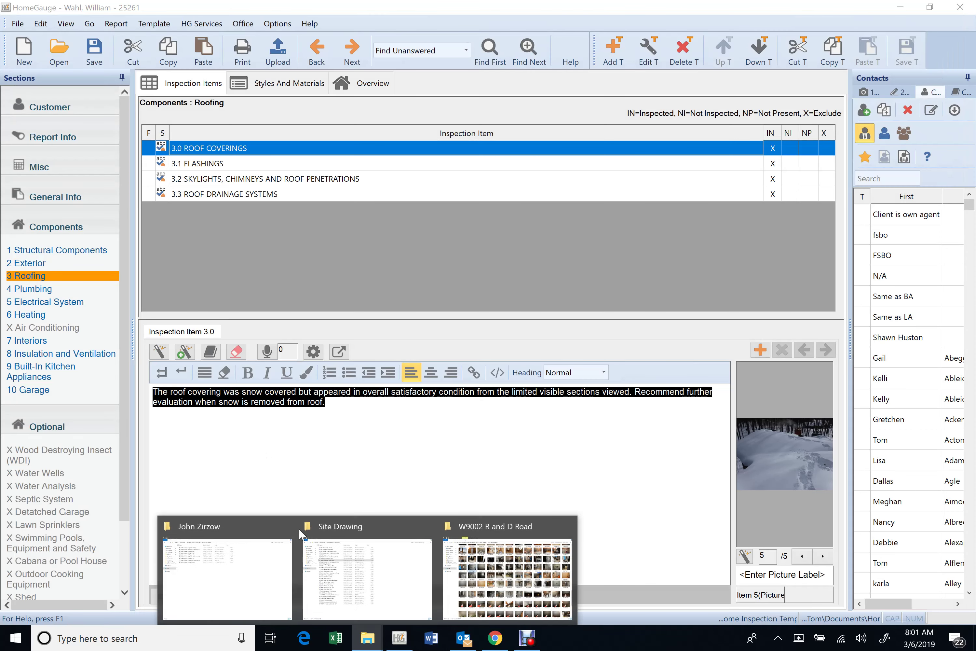
Step: Switch to File Explorer and open the Word document "comments for homegauge (002)" from the HomeGauge folder in Documents
key("alt+Tab")
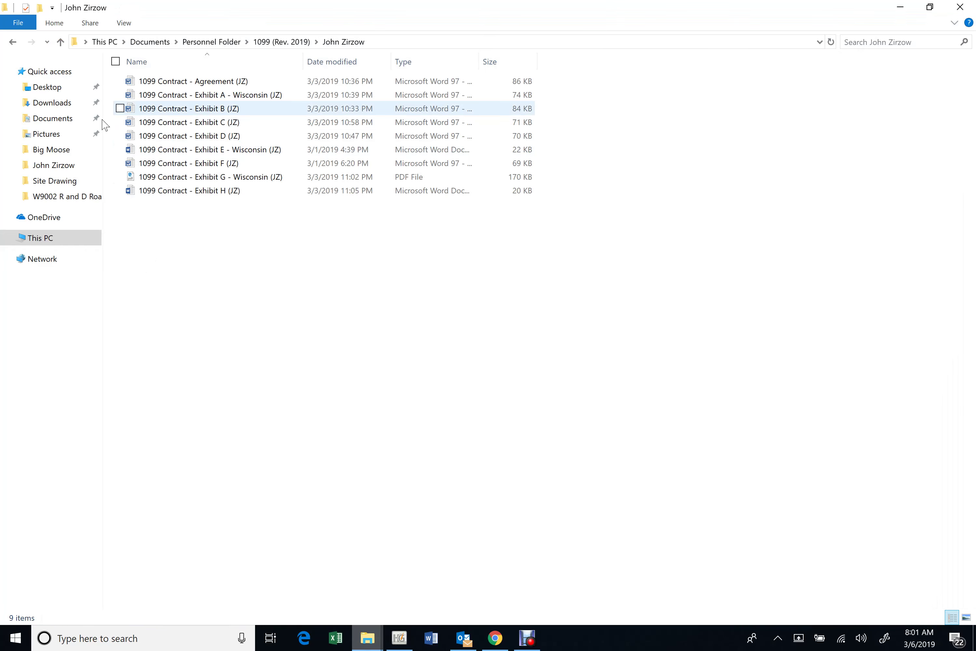
left_click(65, 120)
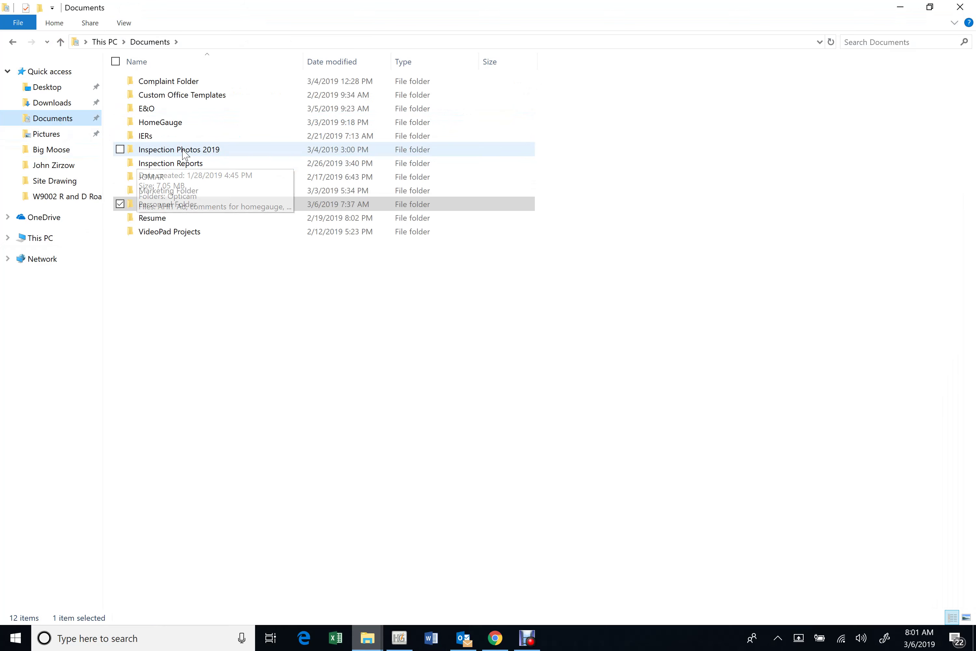
double_click(174, 122)
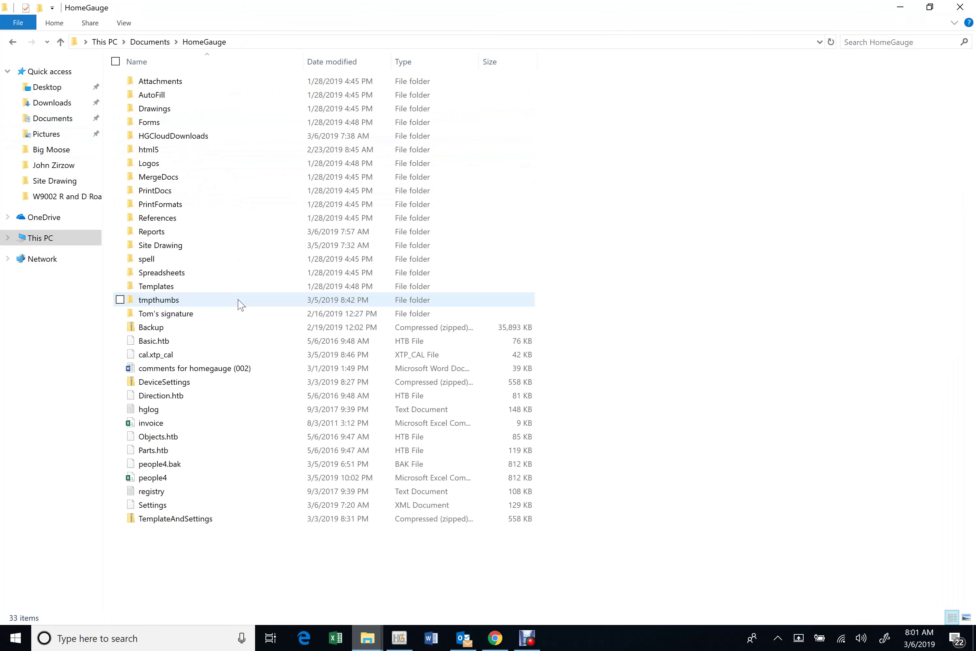
double_click(217, 374)
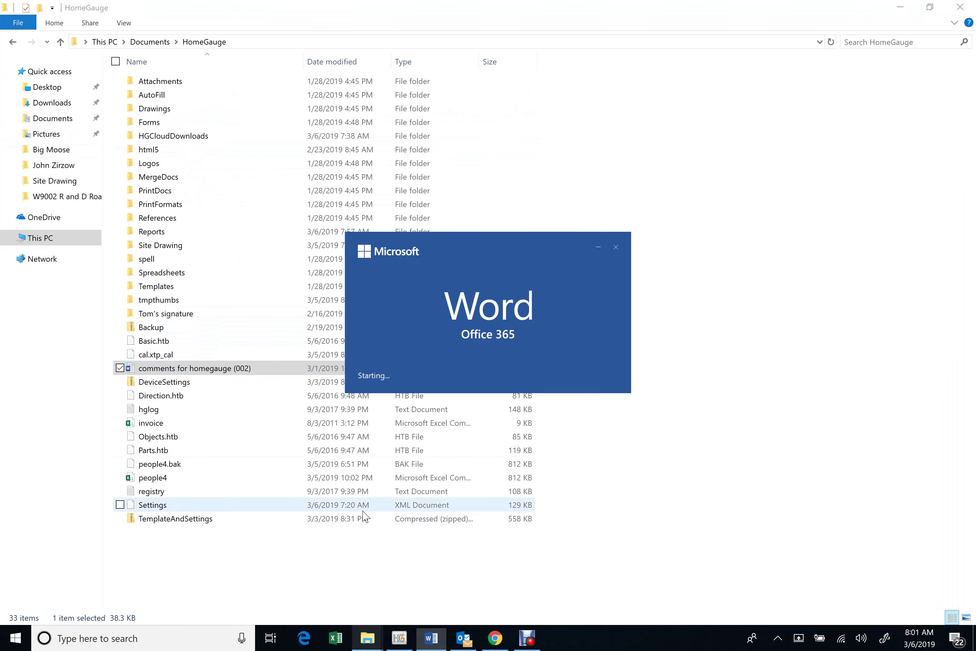
Step: Paste the copied roof covering comment below the household appliances paragraph at the end of the document, separated by a blank line
scroll(429, 445, "down", 20)
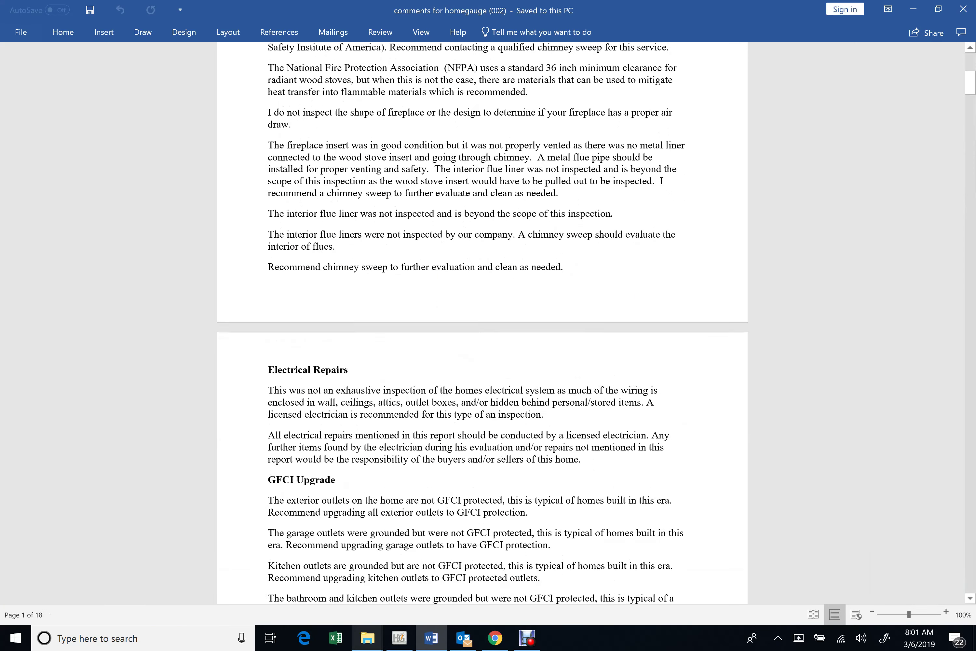
left_click_drag(967, 122, 938, 587)
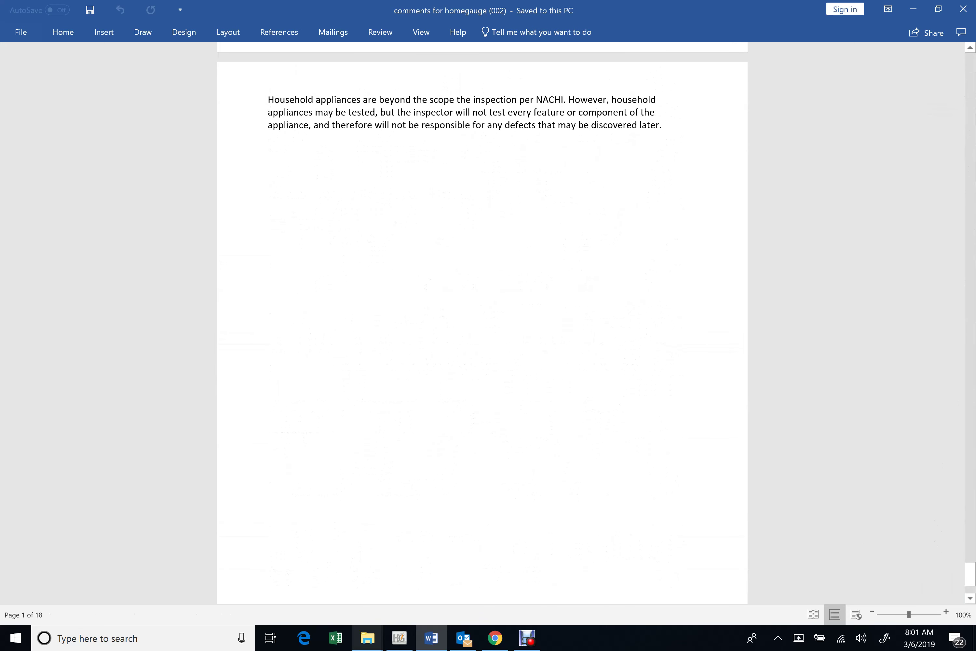
key("Return")
key("Return")
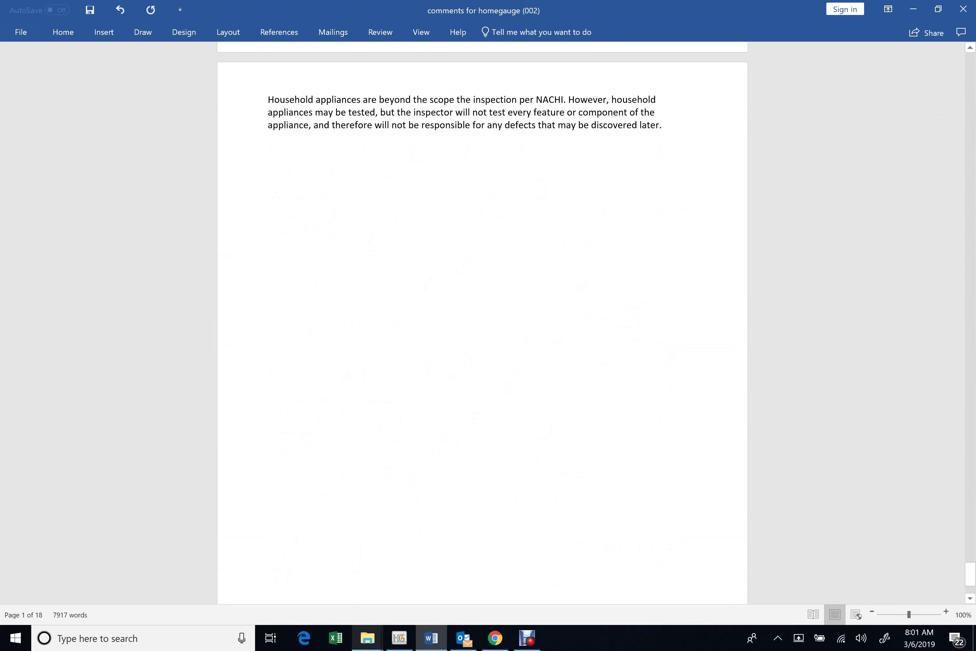
right_click(269, 170)
left_click(338, 224)
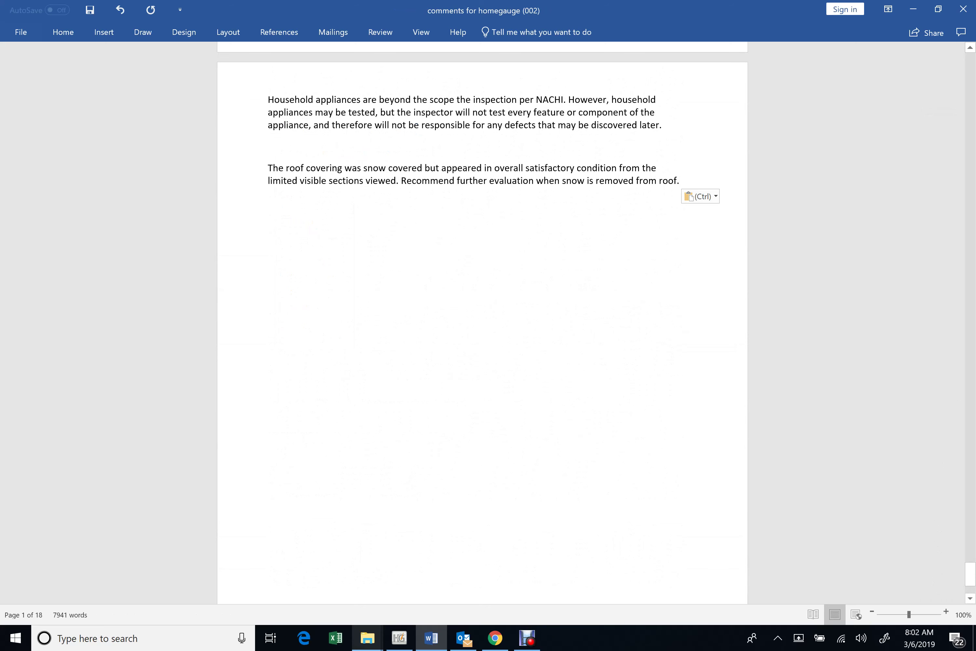
left_click(268, 146)
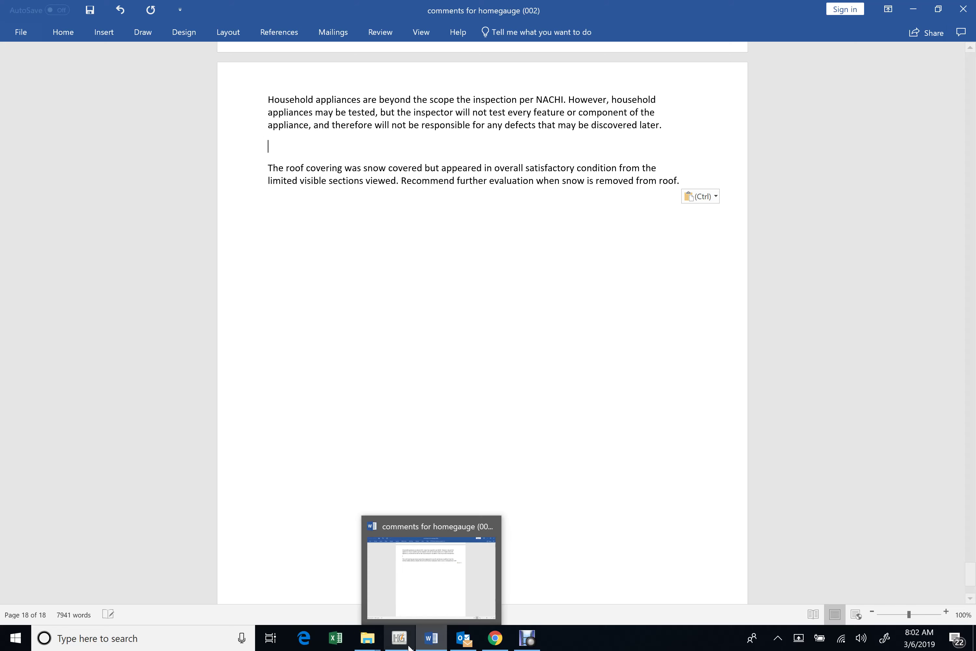
Step: Switch back to HomeGauge and examine the Roofing section's flashings comment with both of its chimney pictures
left_click(439, 638)
left_click(437, 499)
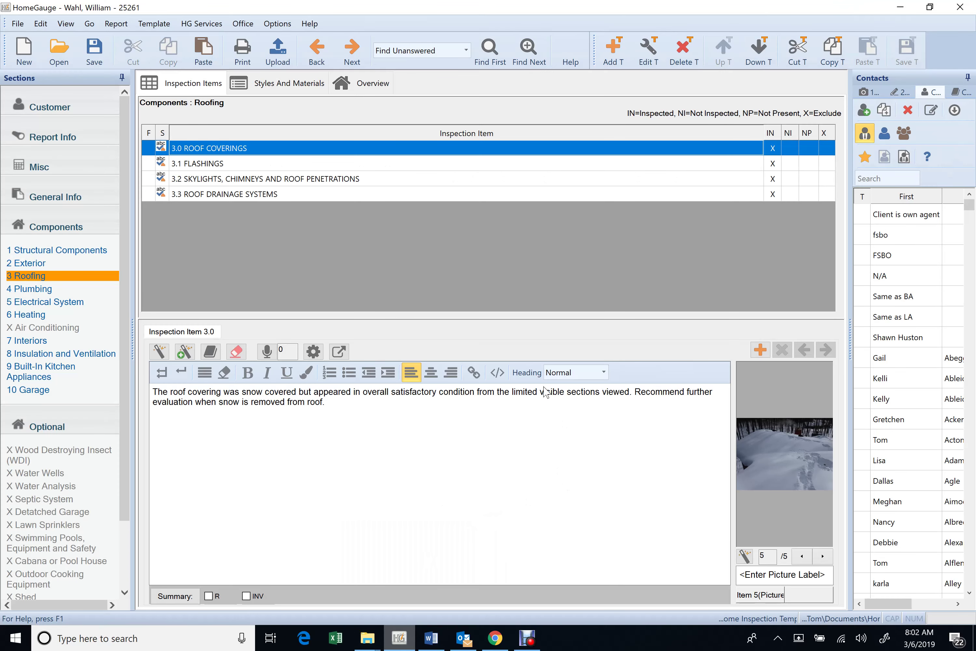
left_click(267, 168)
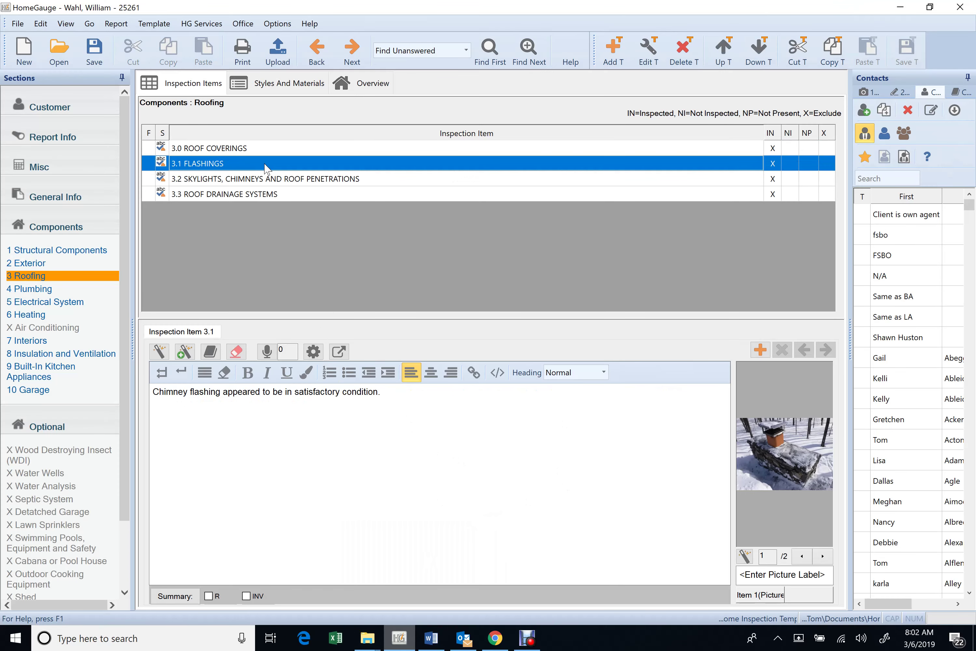
left_click(823, 557)
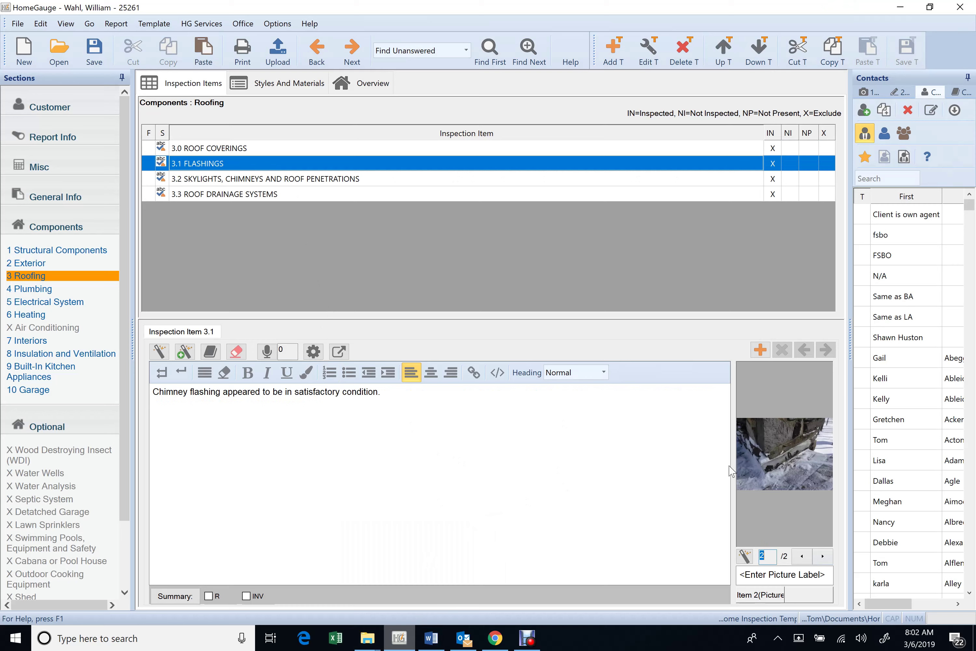
right_click(763, 466)
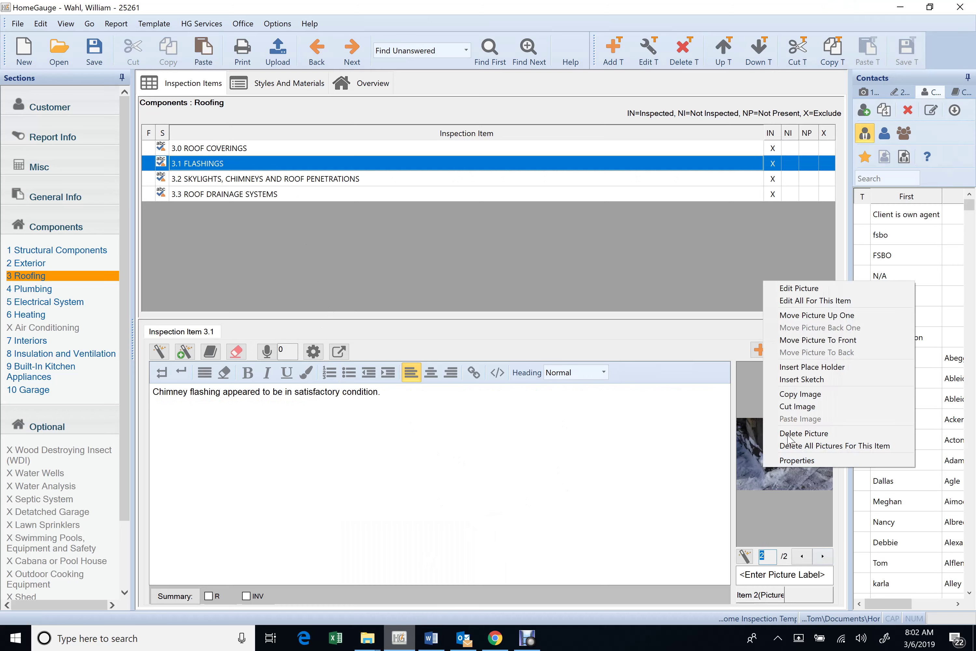
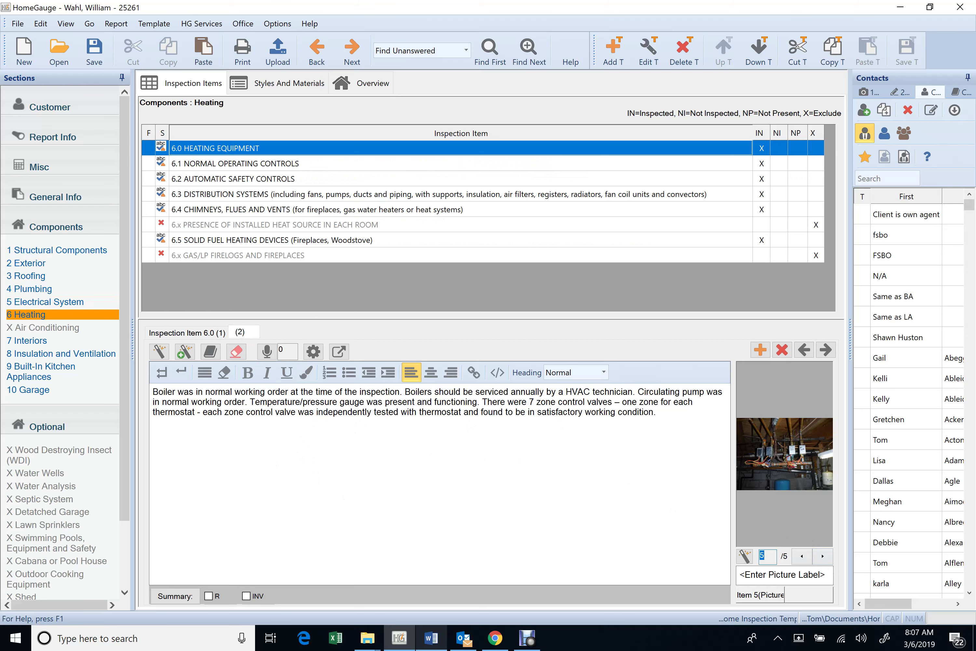
Step: Check both heating equipment comments in the Heating section and read the thermostat comment under normal operating controls
left_click(240, 333)
left_click(214, 333)
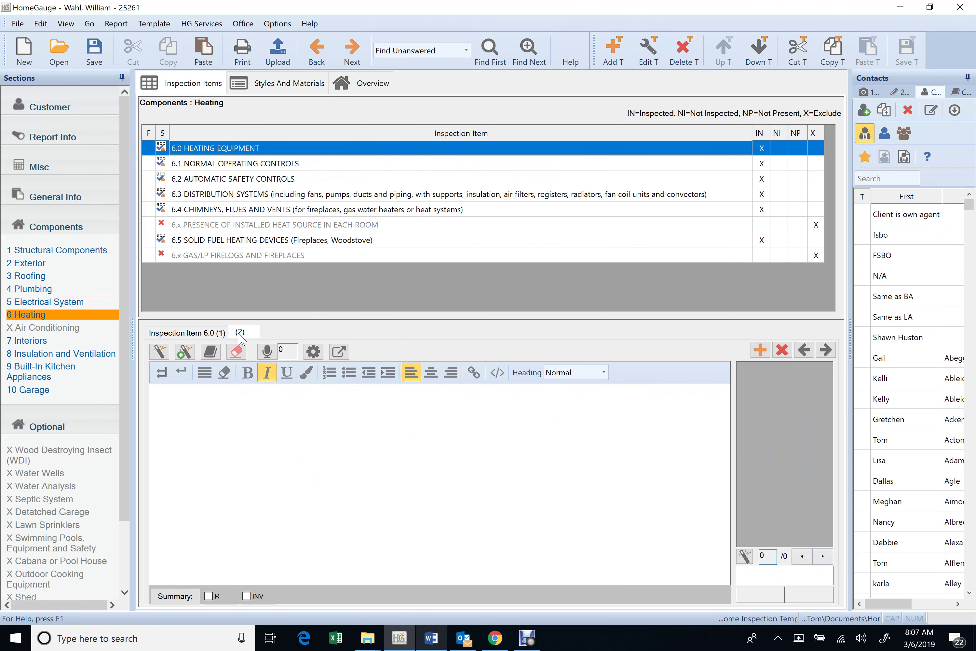
left_click(252, 167)
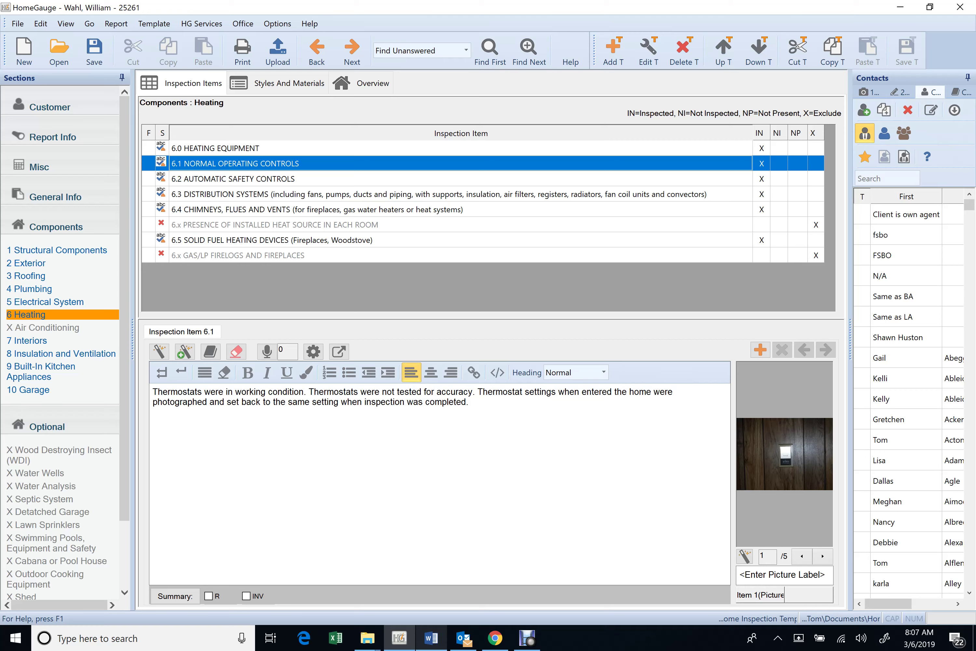
left_click_drag(478, 391, 496, 418)
left_click(497, 418)
Step: Check the automatic safety controls pictures and remove the extra space before "There was a low water cutoff switch" in the comment
left_click(280, 181)
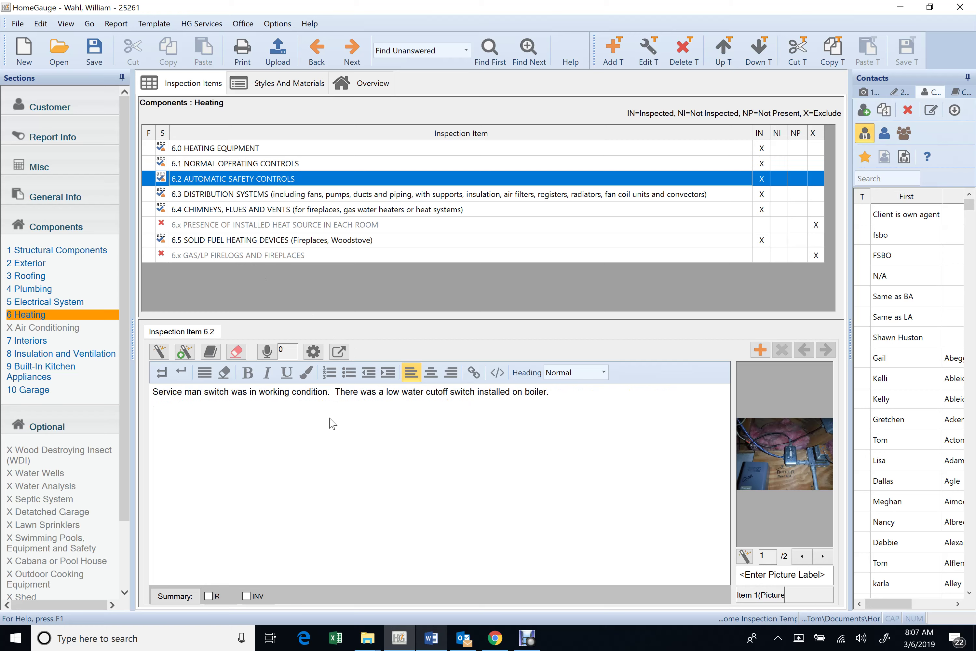
left_click(827, 556)
left_click(336, 391)
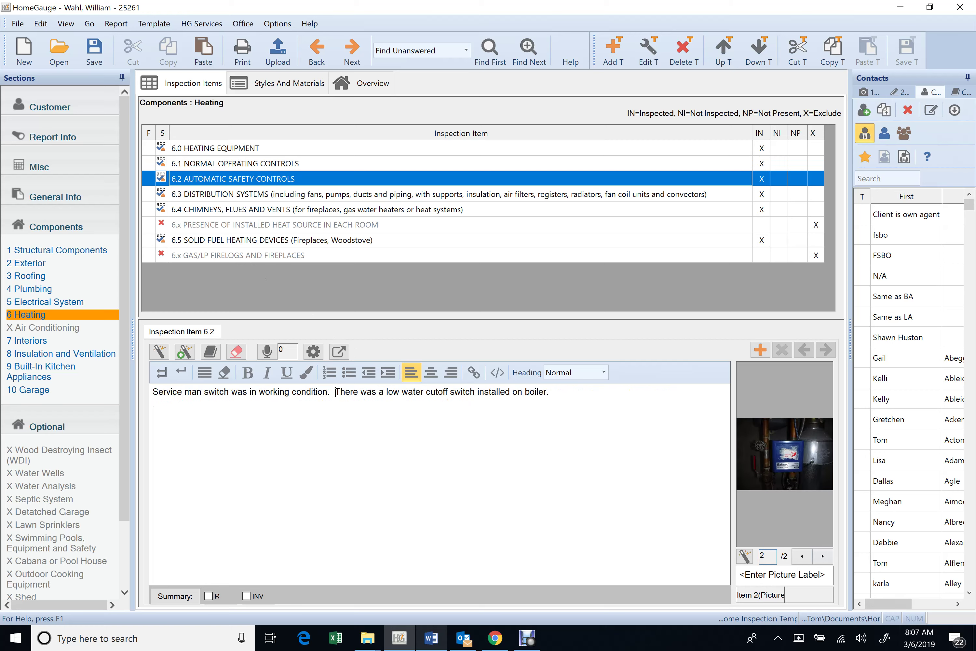
key("BackSpace")
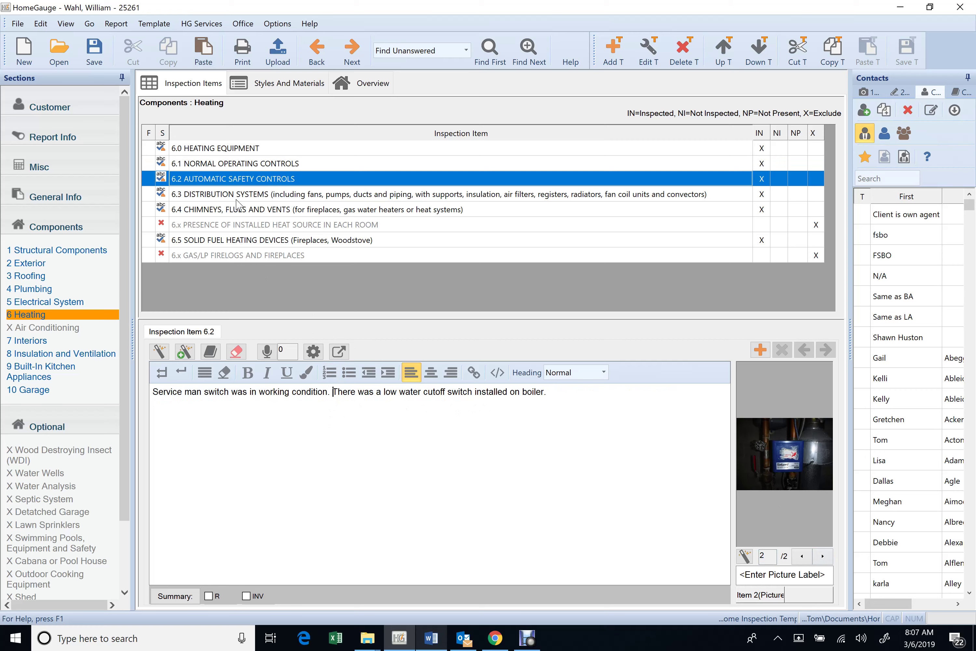
Step: Read the distribution systems comment and cut the chimney picture from the Heating section's chimneys, flues and vents item
left_click(251, 197)
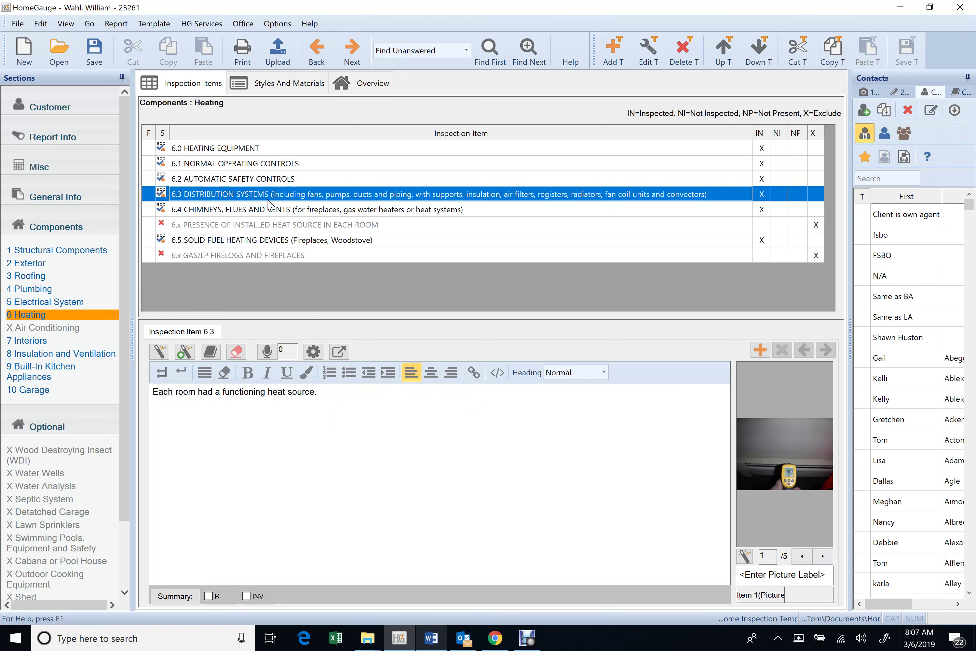
left_click(279, 210)
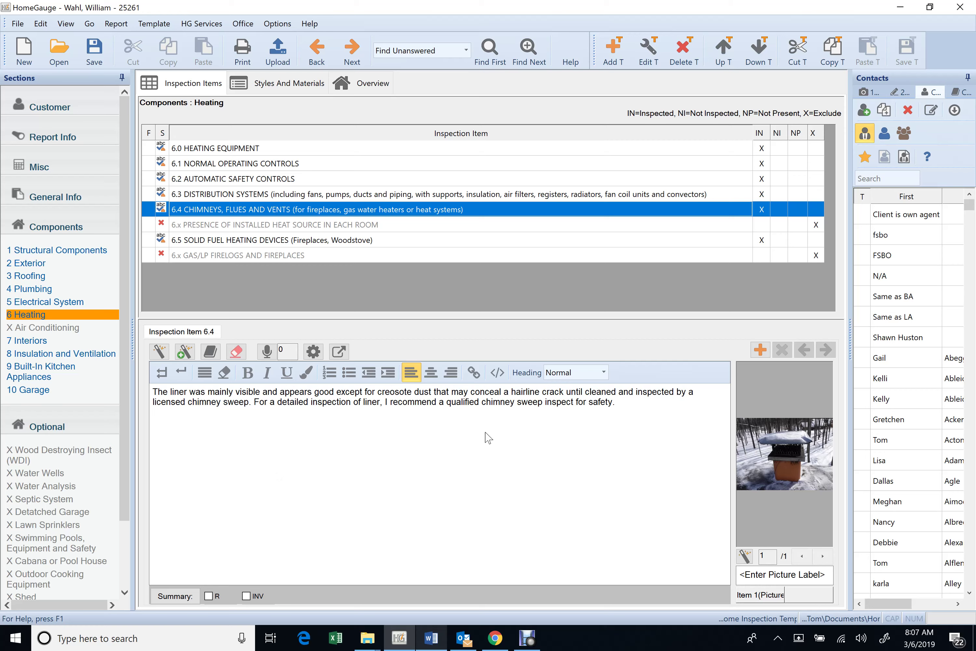
right_click(768, 470)
left_click(814, 414)
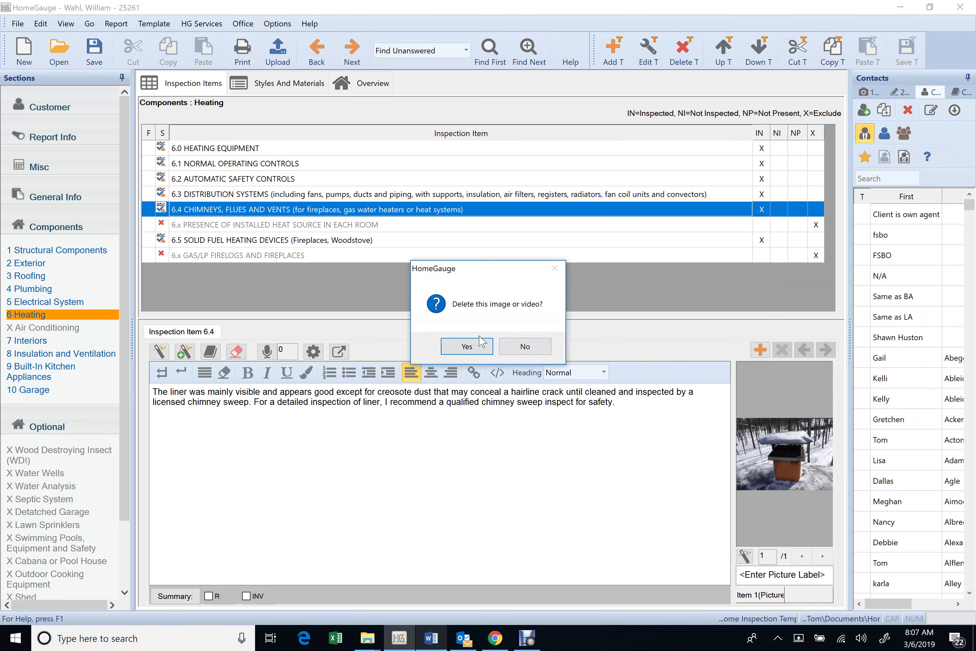
left_click(466, 346)
Step: Erase the comment for chimneys, flues and vents and change that item's rating from inspected to excluded
left_click(236, 351)
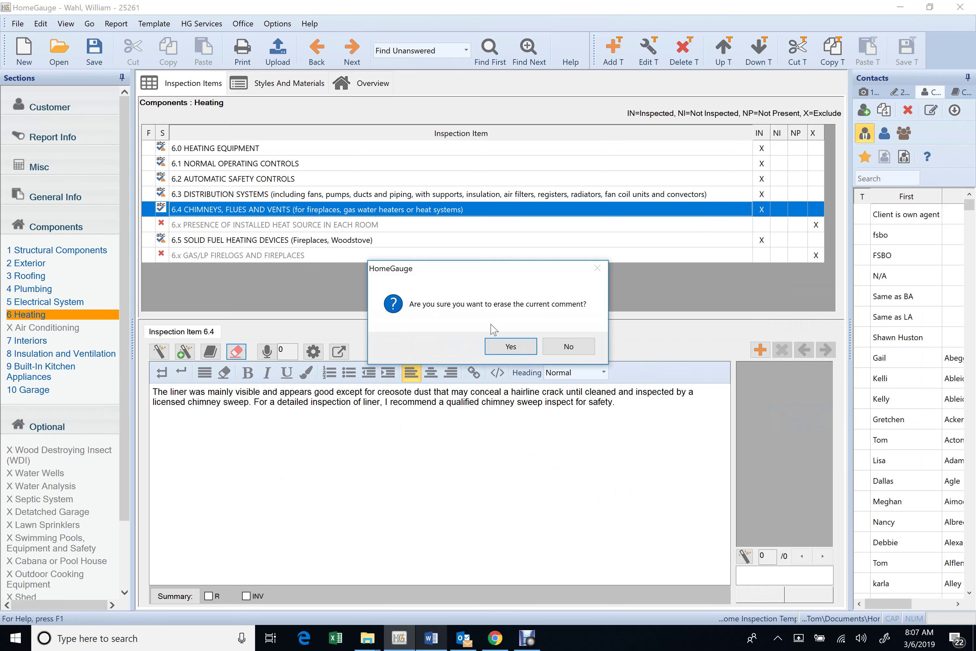
left_click(511, 346)
left_click(761, 209)
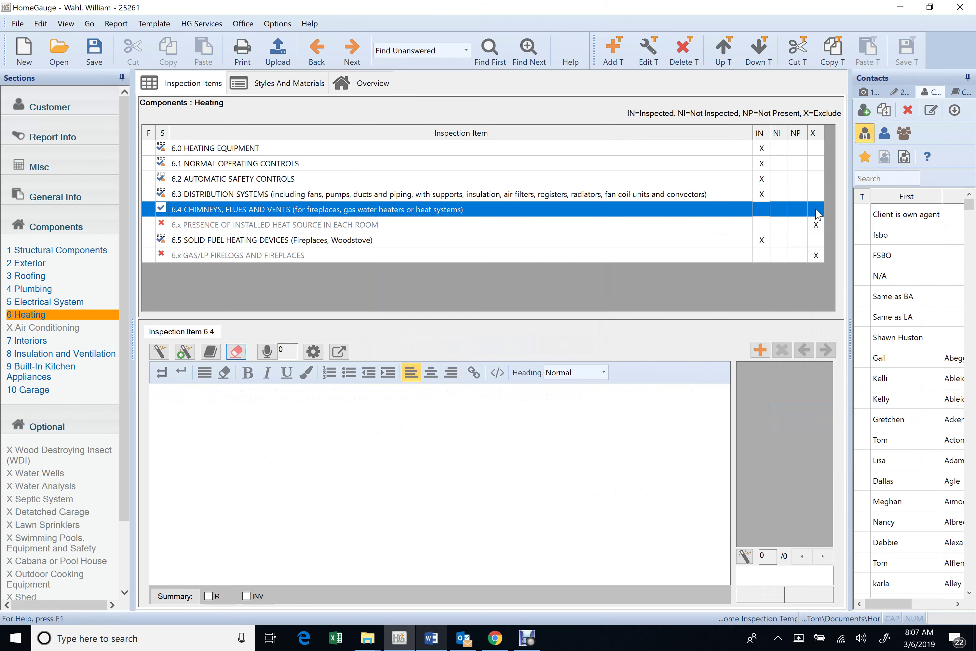
left_click(816, 209)
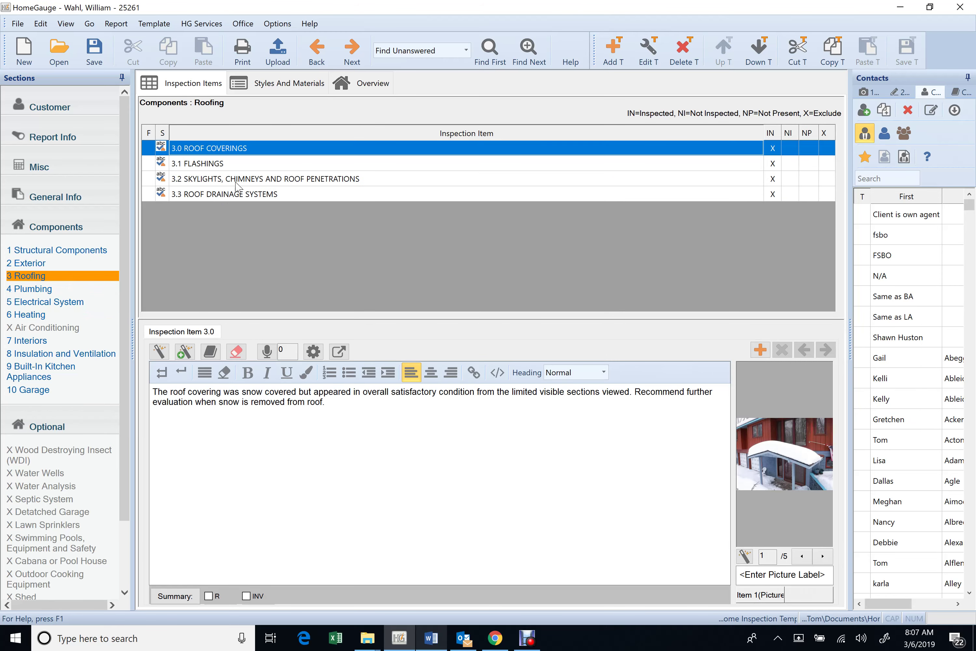
Step: Paste the chimney picture at the end of the pictures for the second comment of Roofing item 3.2, keeping the default picture settings
left_click(253, 179)
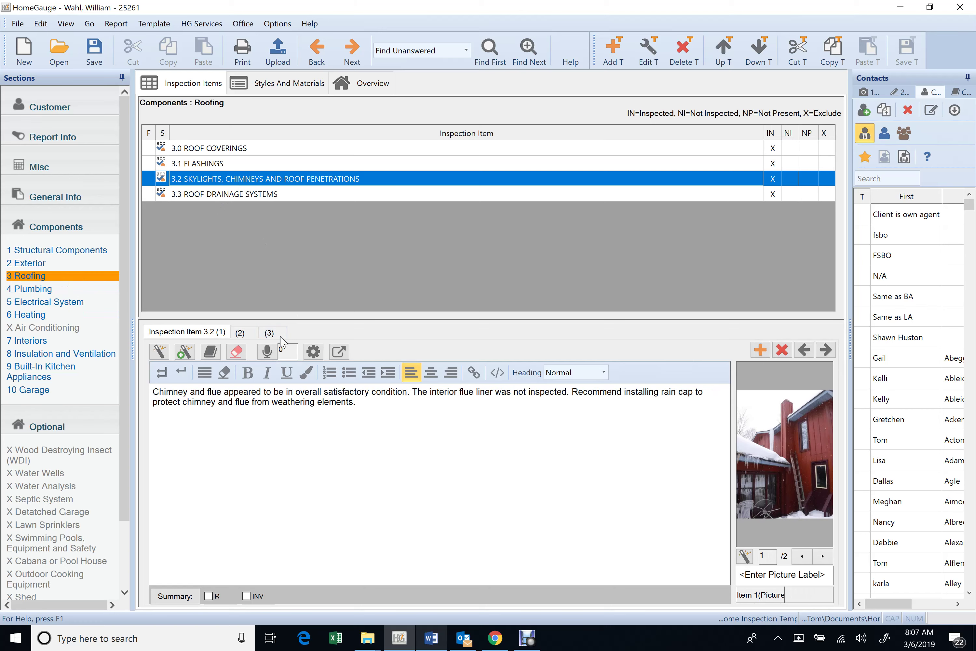
left_click(239, 333)
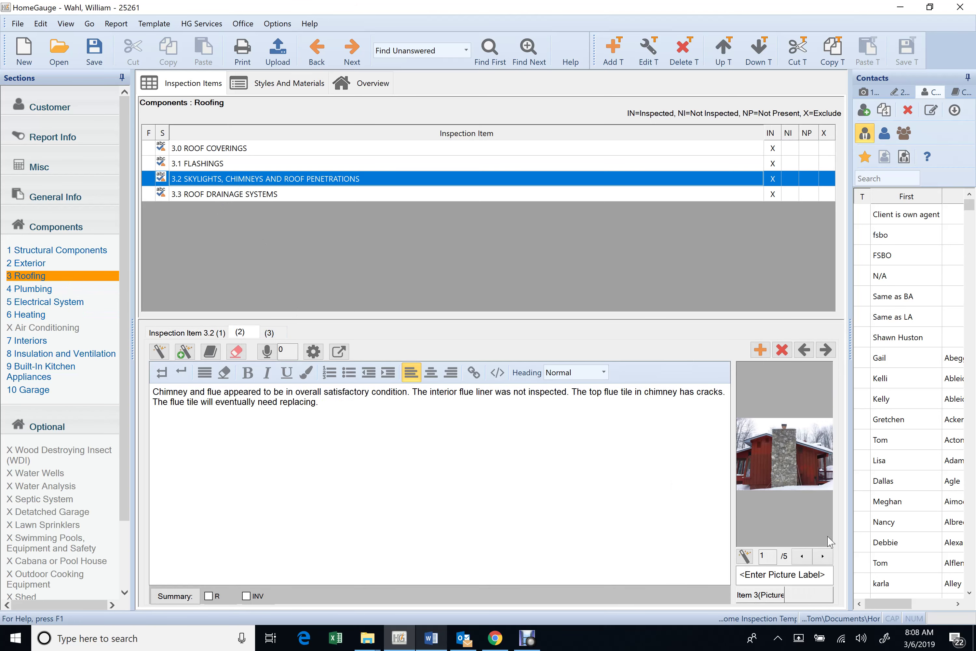
left_click(822, 556)
left_click(823, 557)
left_click(823, 557)
left_click(822, 557)
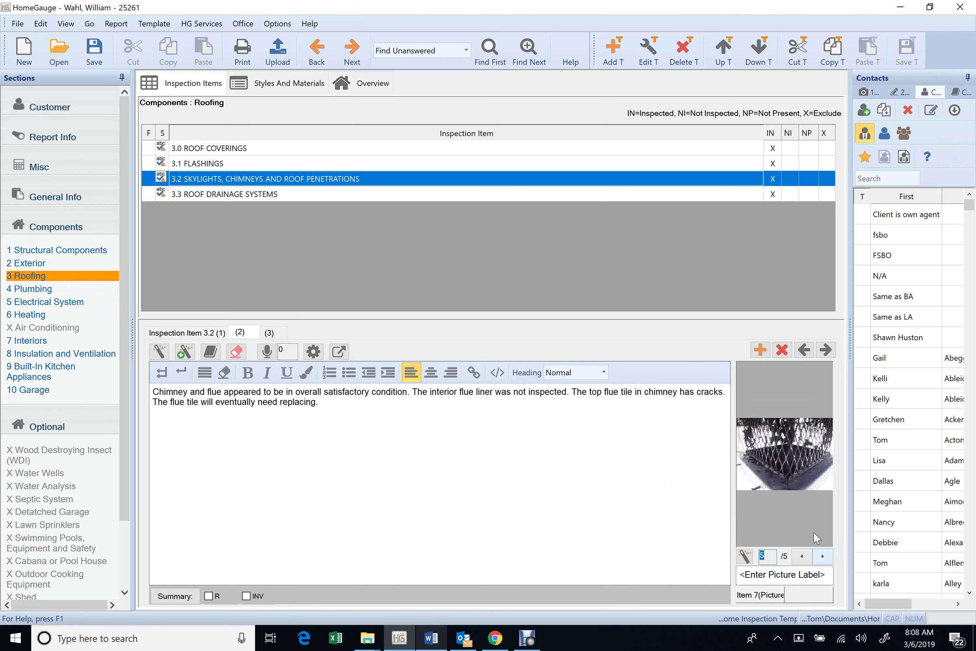
right_click(794, 469)
left_click(827, 420)
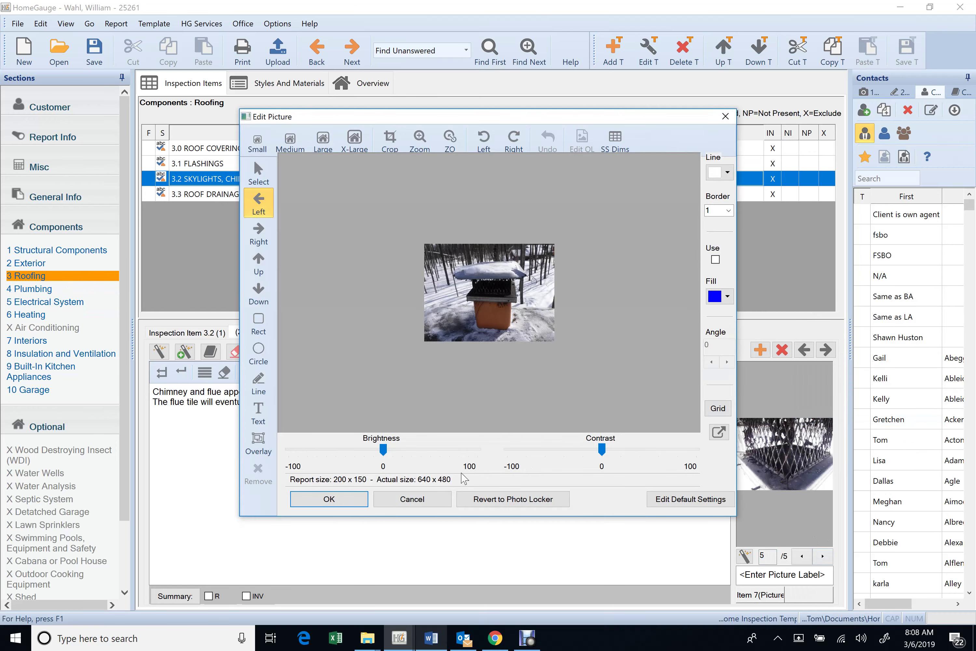
left_click(356, 499)
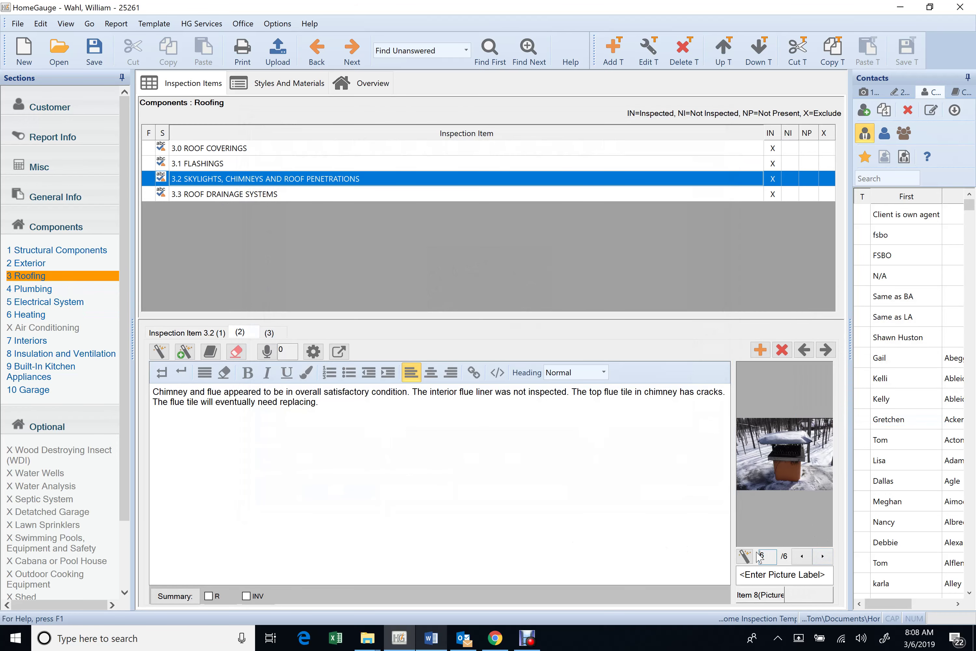
Step: Look back through the second chimney comment's pictures from the sixth to the third and return to the pasted one
left_click(803, 557)
left_click(803, 557)
left_click(803, 557)
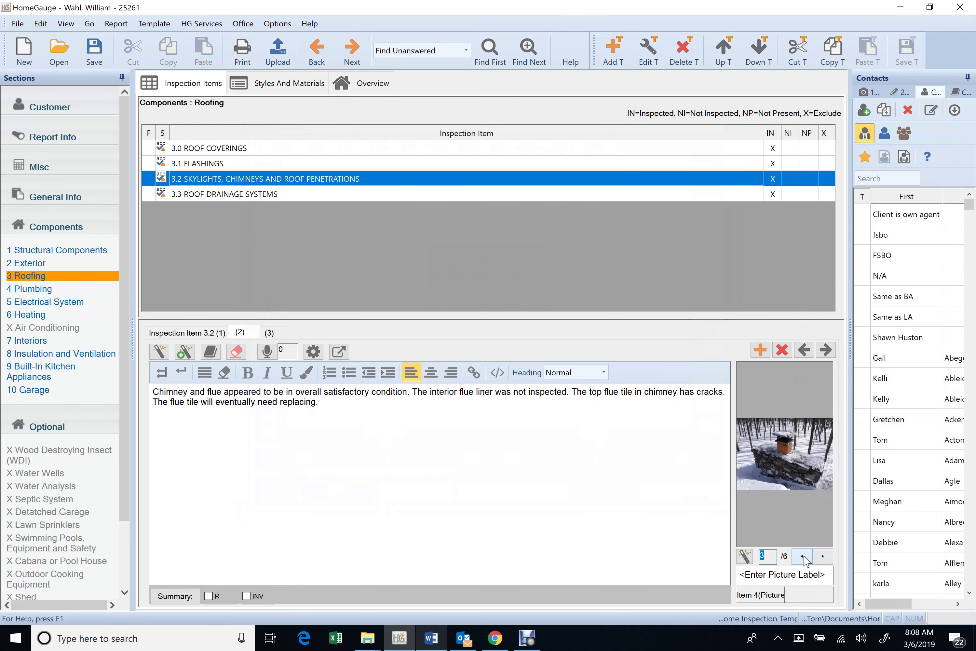
left_click(822, 557)
left_click(822, 557)
left_click(822, 557)
left_click(822, 557)
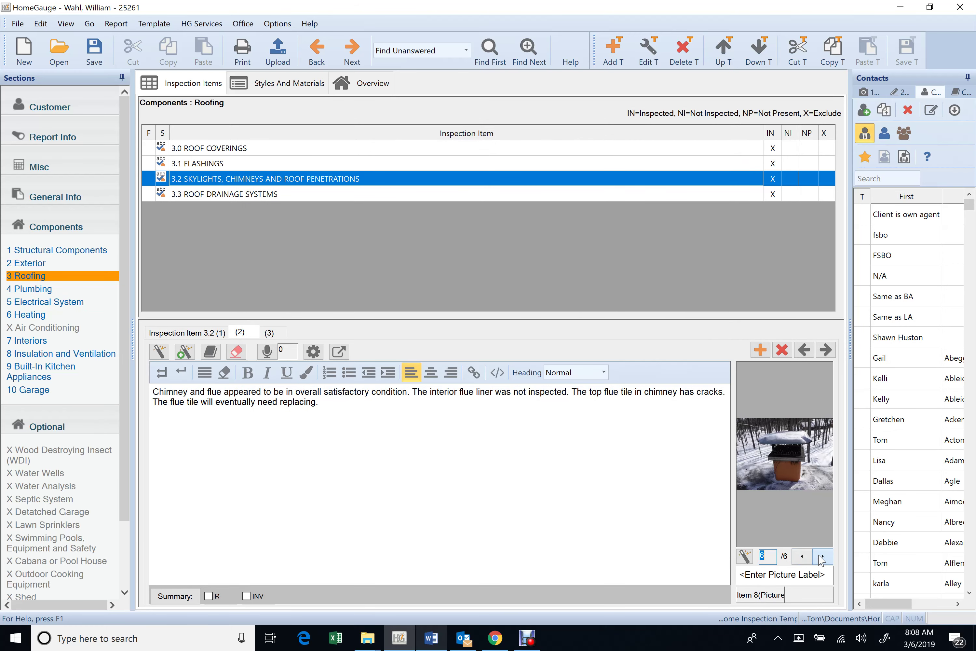
Step: Move the pasted chimney picture up three places to third position and check the order through to the last picture
right_click(792, 481)
left_click(836, 329)
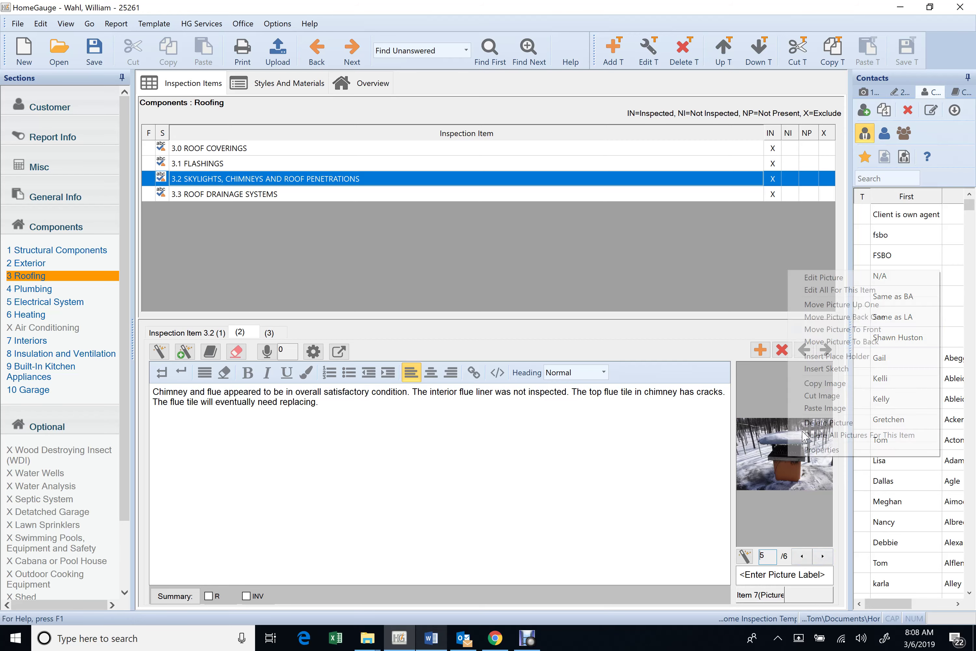
right_click(803, 436)
left_click(841, 305)
right_click(806, 422)
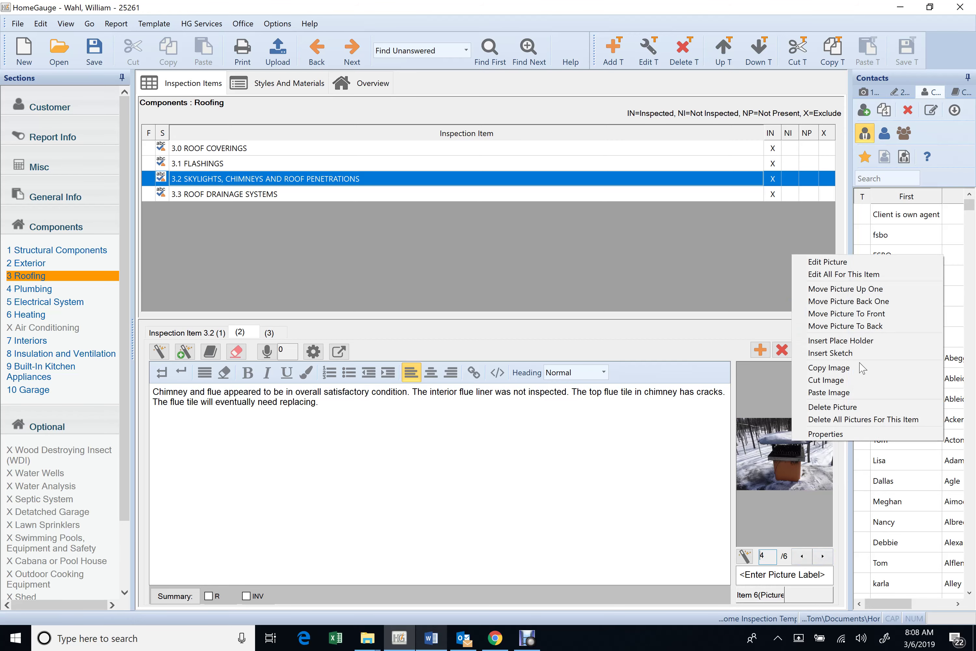
left_click(913, 289)
left_click(803, 556)
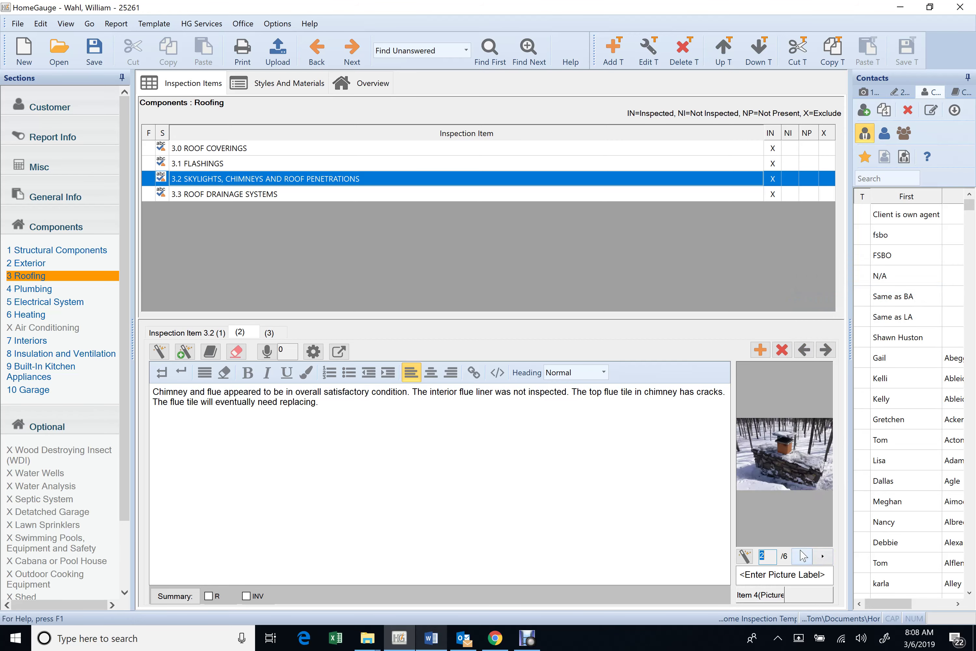
left_click(822, 557)
left_click(823, 557)
left_click(823, 557)
left_click(823, 556)
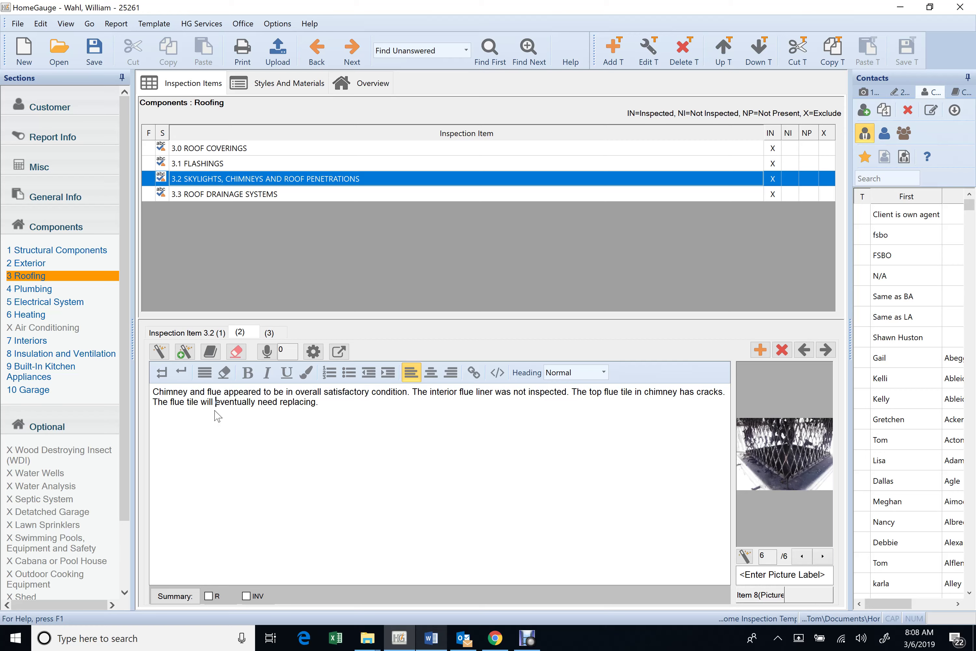
Step: Replace "will" with "may" in the sentence about the flue tile needing replacement and review the pictures back to the first
key("BackSpace")
key("BackSpace")
key("BackSpace")
key("BackSpace")
key("BackSpace")
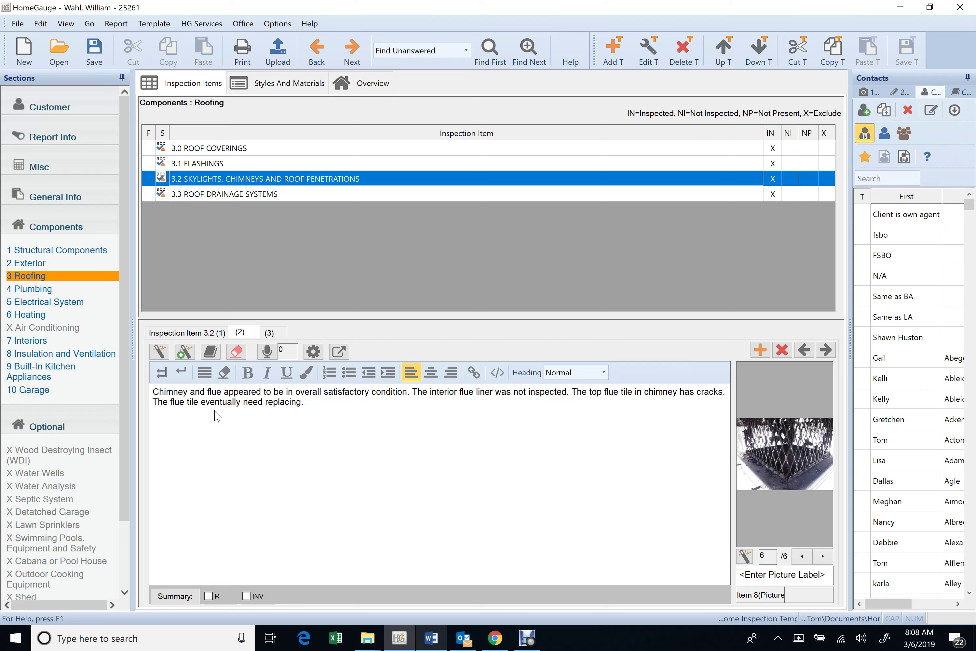
type("may")
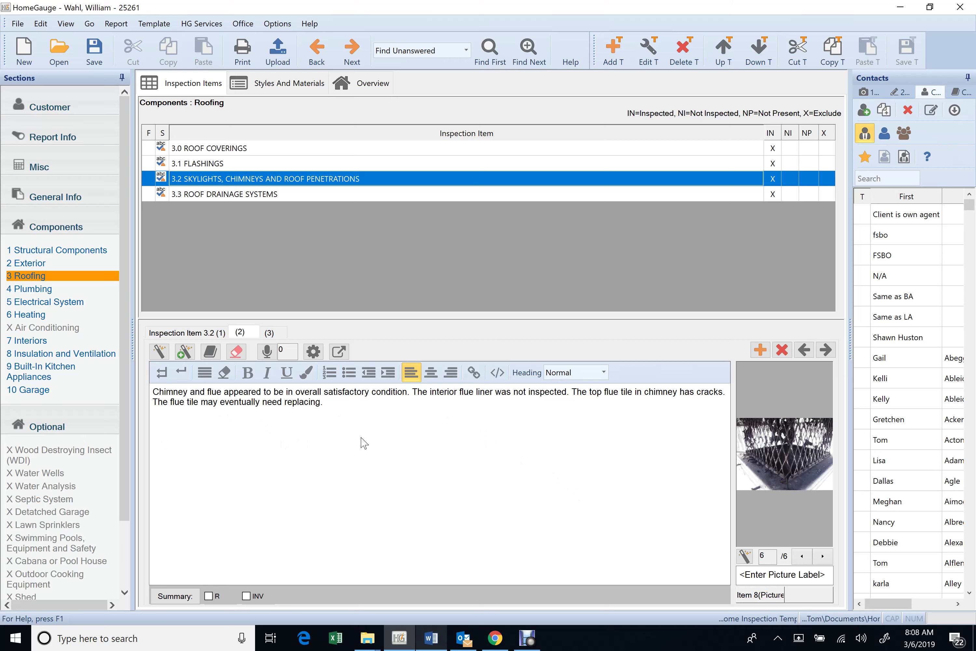
left_click(801, 560)
left_click(802, 559)
left_click(803, 559)
left_click(804, 560)
left_click(806, 560)
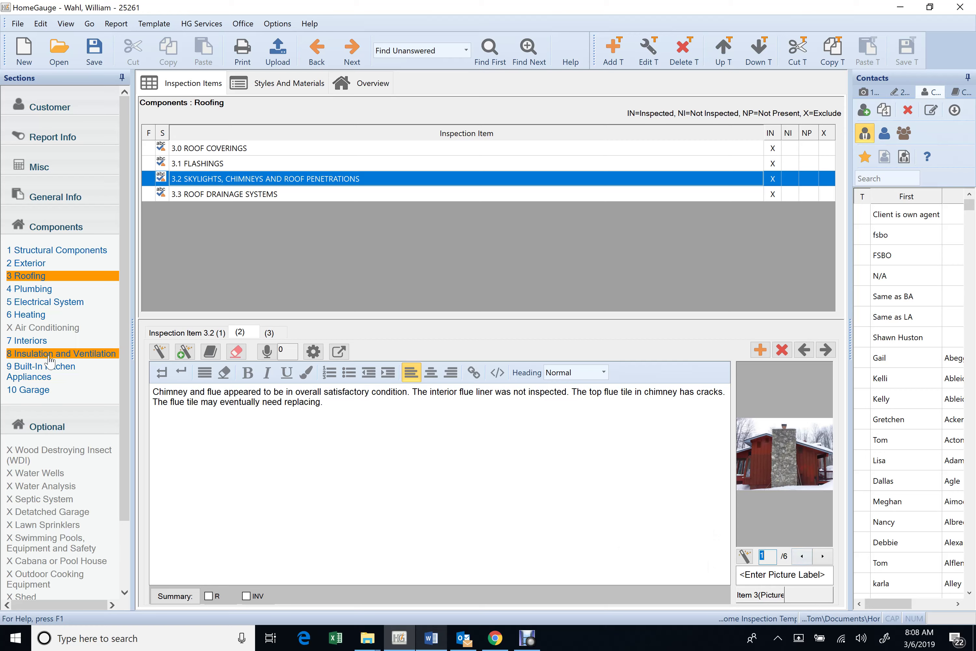
Step: Return to the Heating section and check the solid fuel heating devices comment with its three fireplace pictures, also rechecking distribution systems
left_click(37, 316)
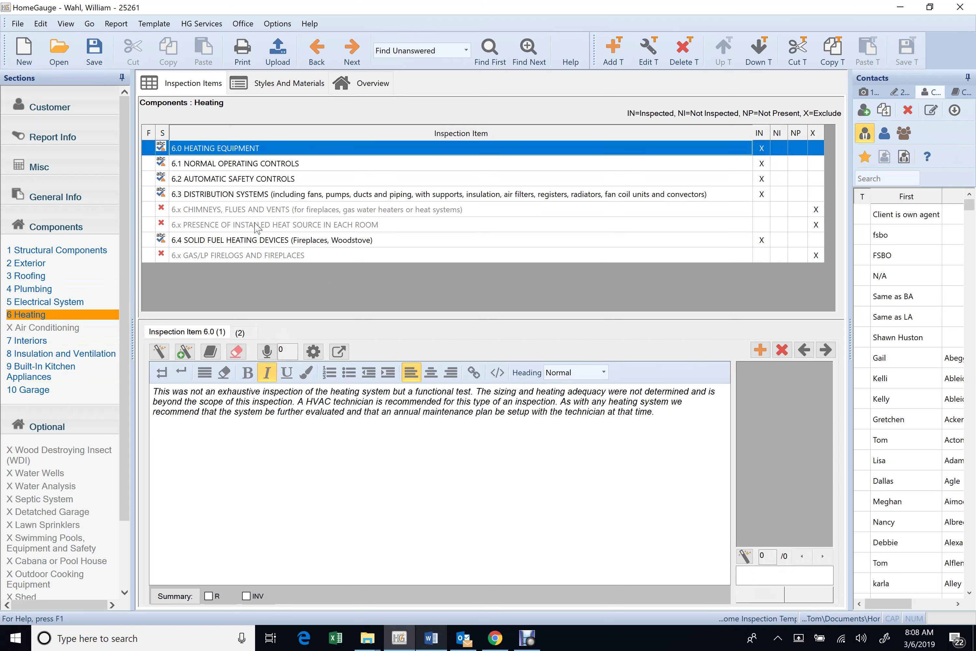
left_click(261, 242)
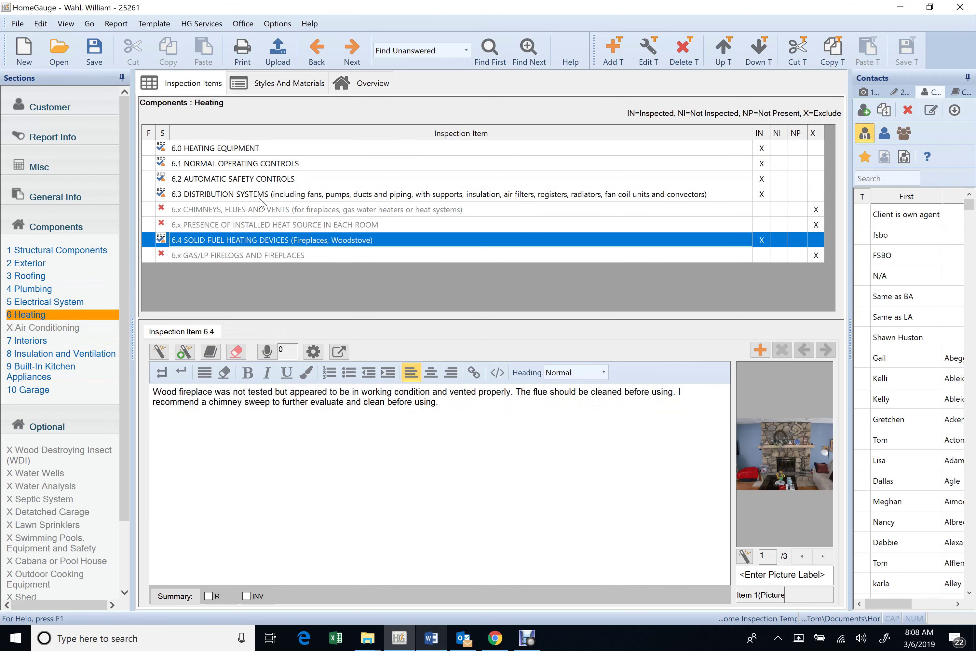
left_click(265, 195)
left_click(263, 239)
left_click(822, 557)
left_click(823, 557)
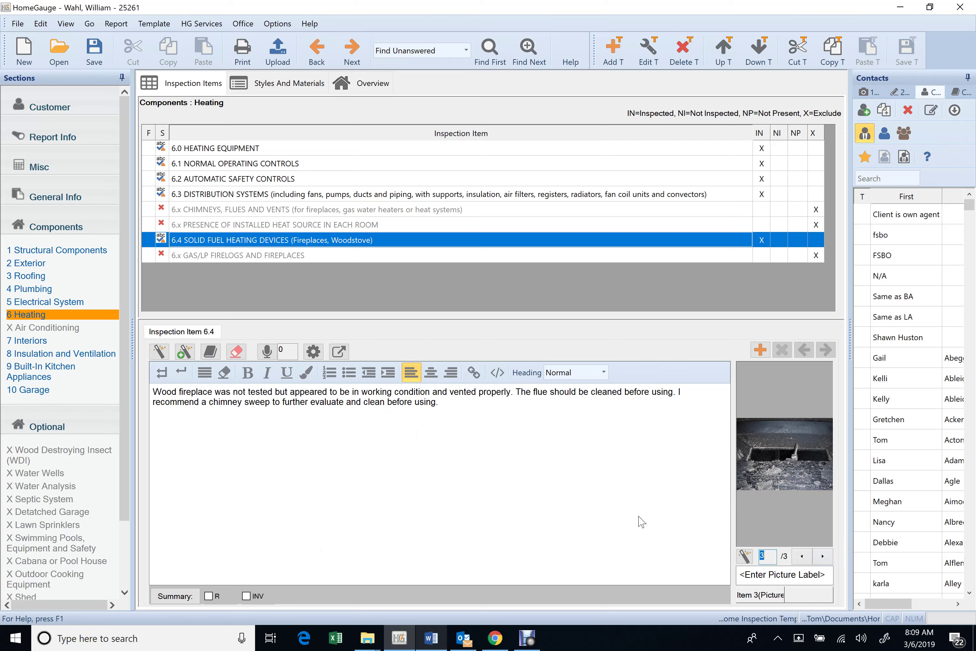
left_click(823, 557)
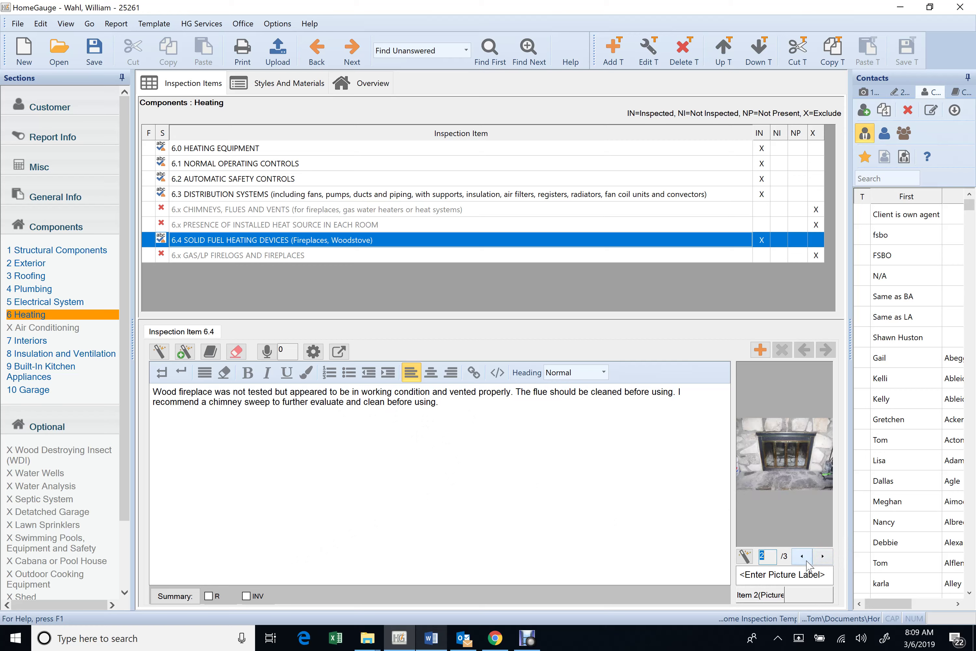
left_click(822, 558)
left_click(822, 558)
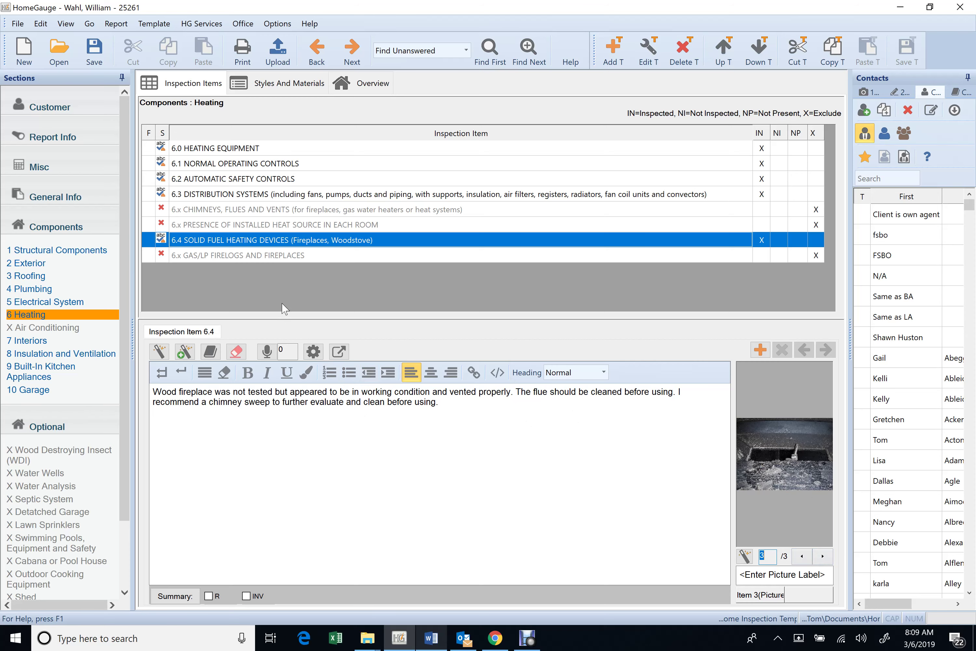
Step: Read the ceilings comment and all three walls comments in the Interiors section
left_click(47, 345)
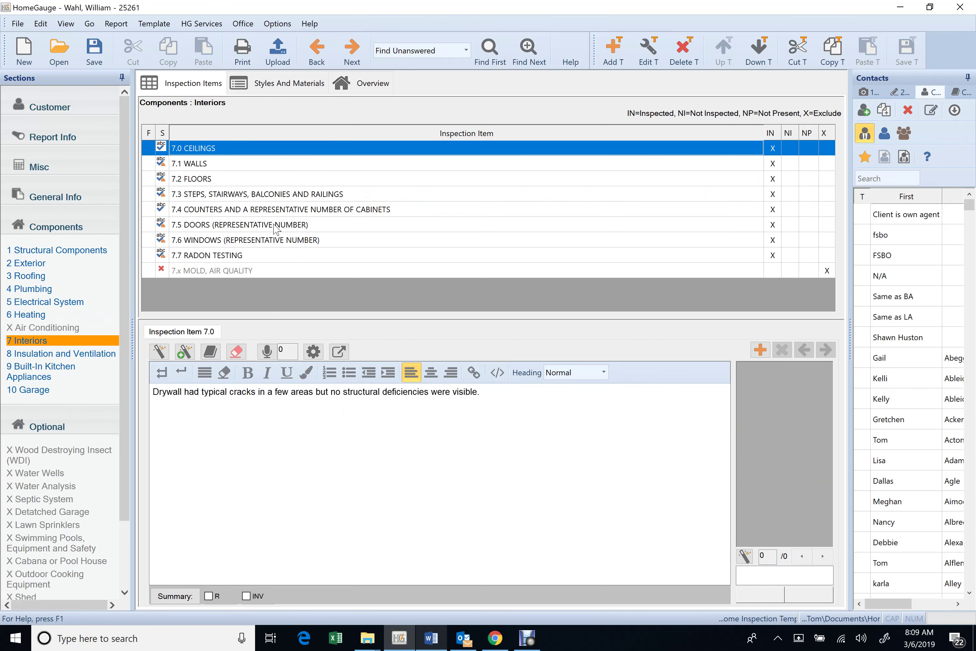
left_click(267, 165)
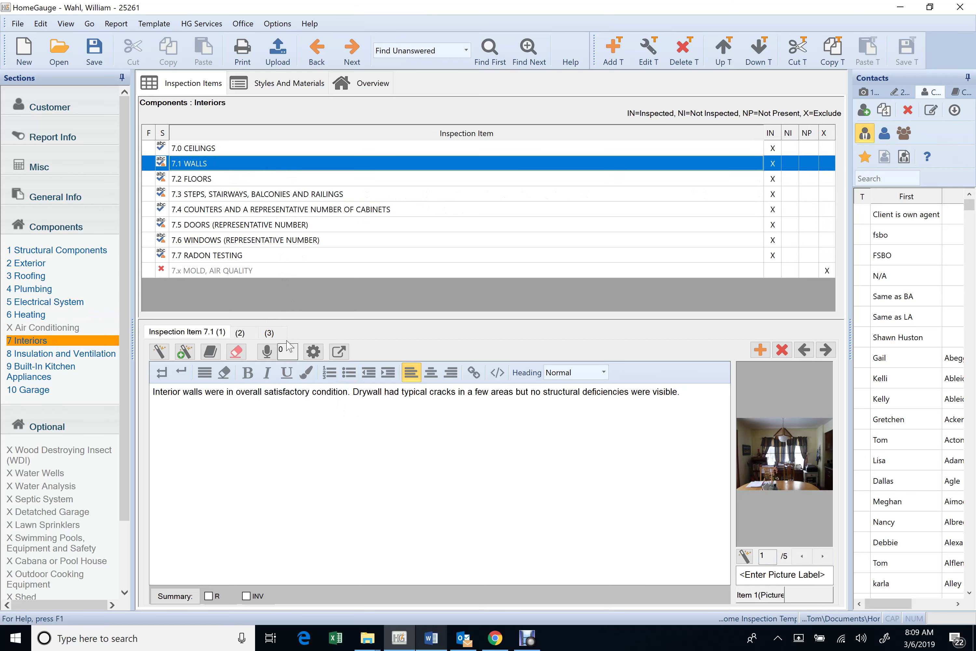
left_click(250, 335)
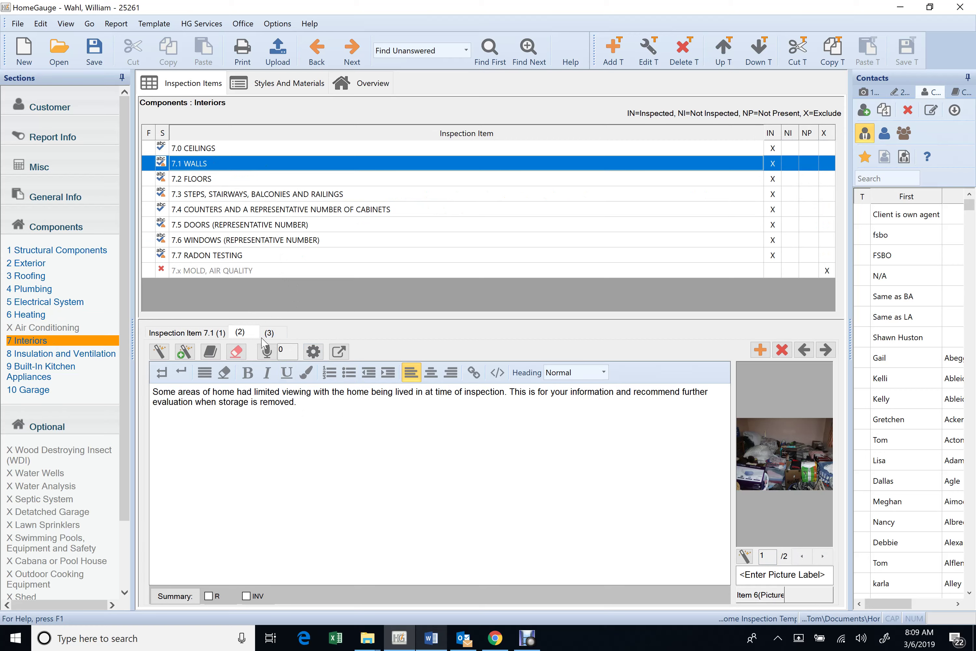
left_click(269, 334)
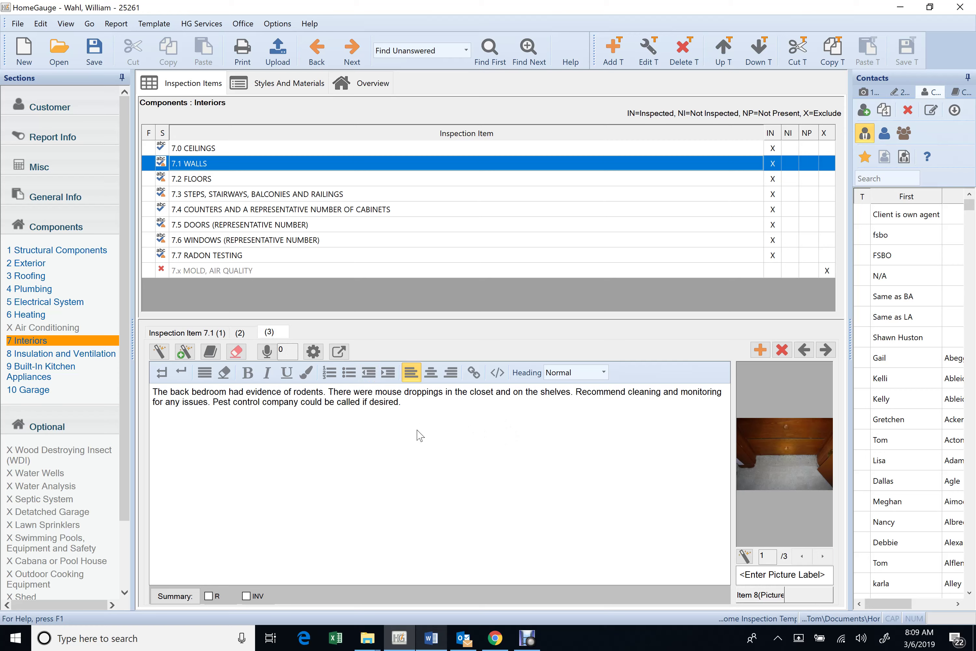
Step: Check the Interiors comments for floors, stairways, counters and cabinets, and doors, and read both windows comments
left_click(217, 183)
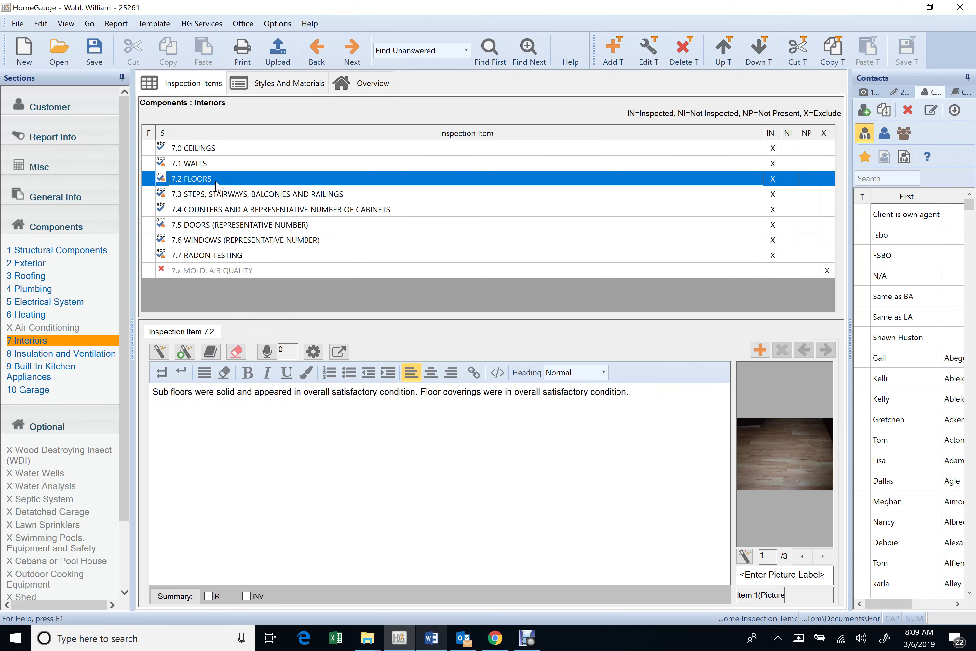
left_click(242, 193)
left_click(240, 332)
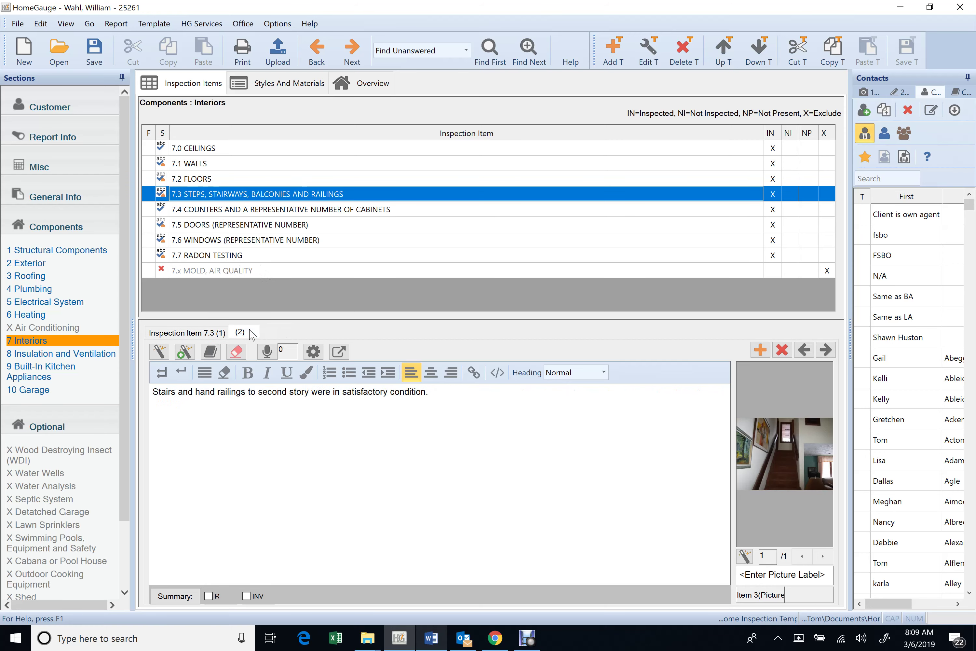
left_click(255, 210)
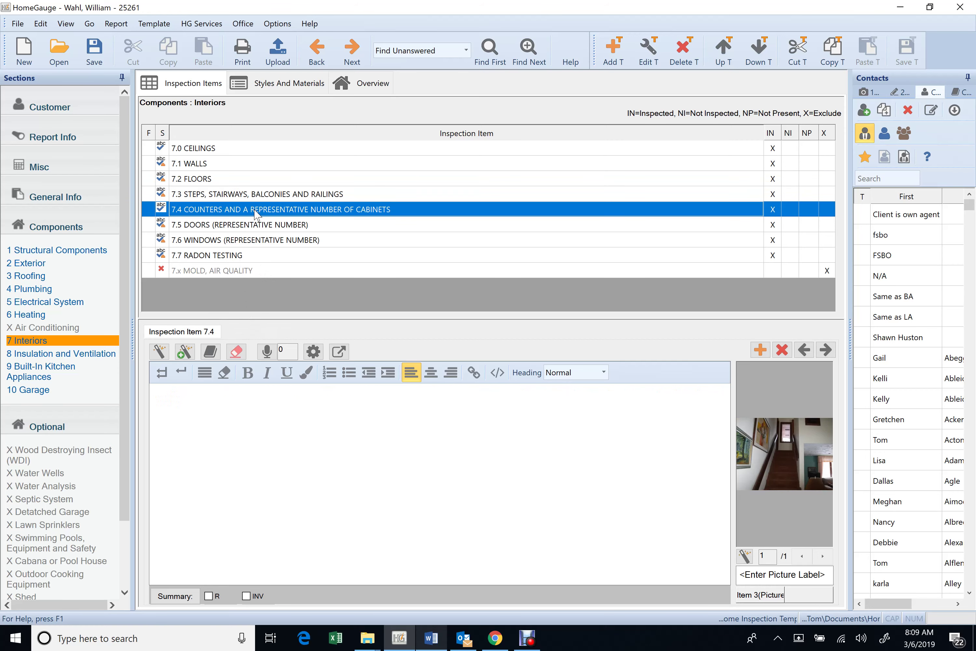
left_click(251, 227)
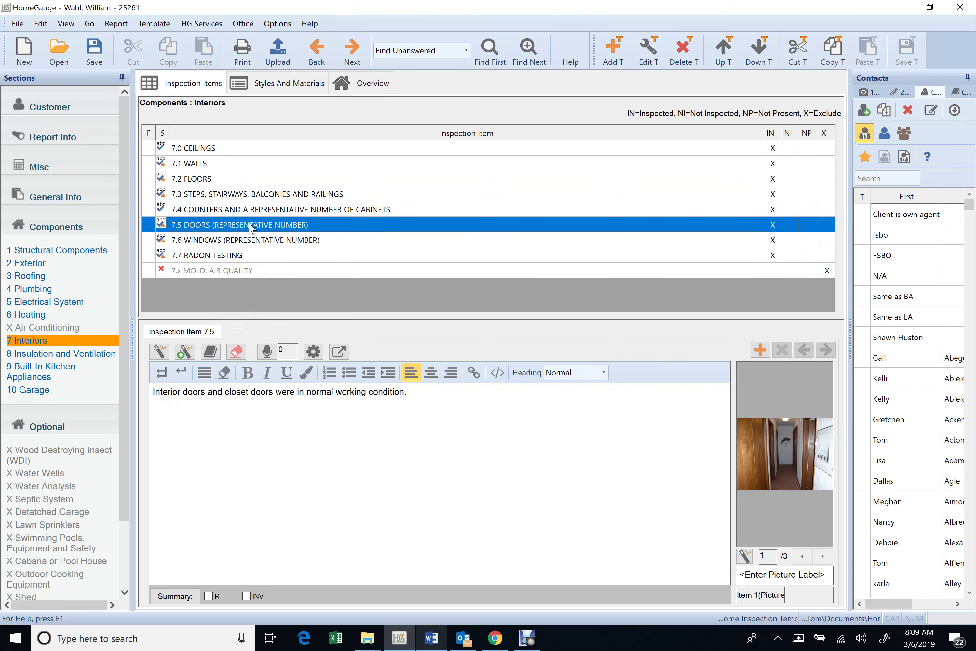
left_click(249, 241)
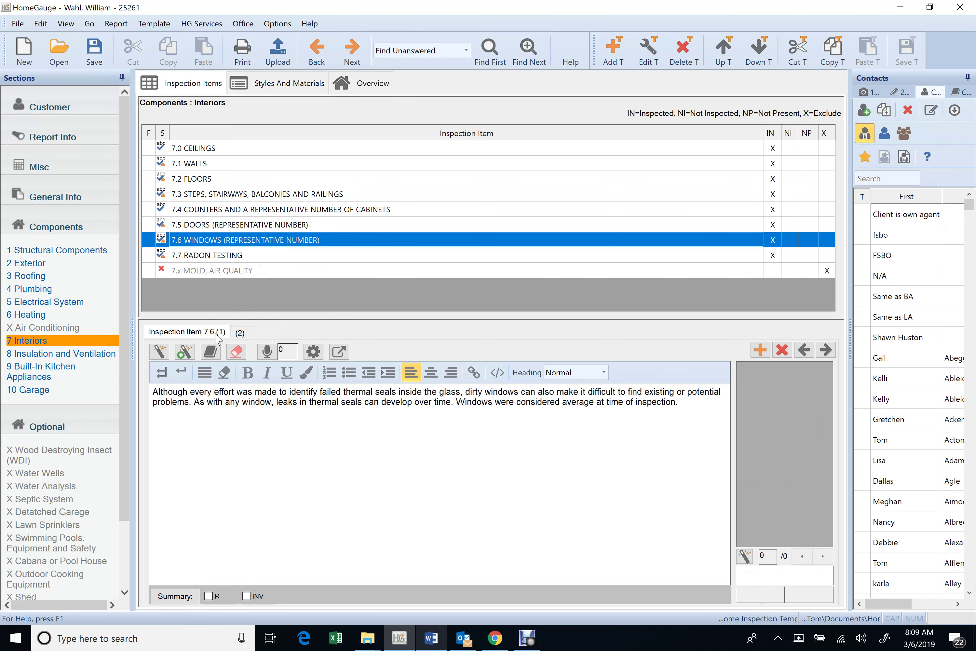
left_click(239, 332)
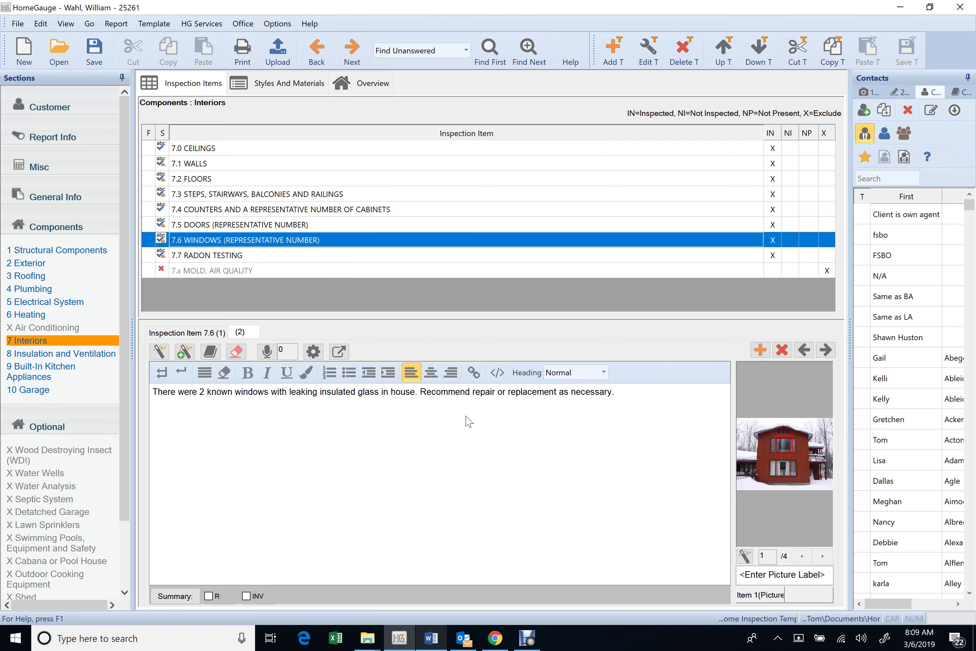
Step: Review the four pictures of the leaking insulated windows and flag that windows comment for the R summary
left_click(822, 562)
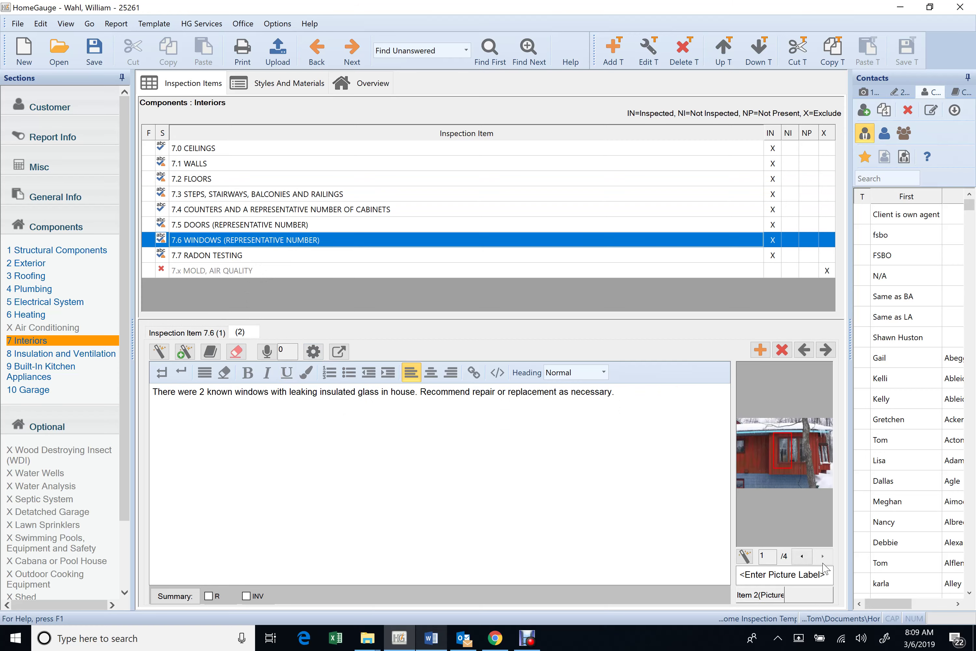
left_click(822, 563)
left_click(821, 563)
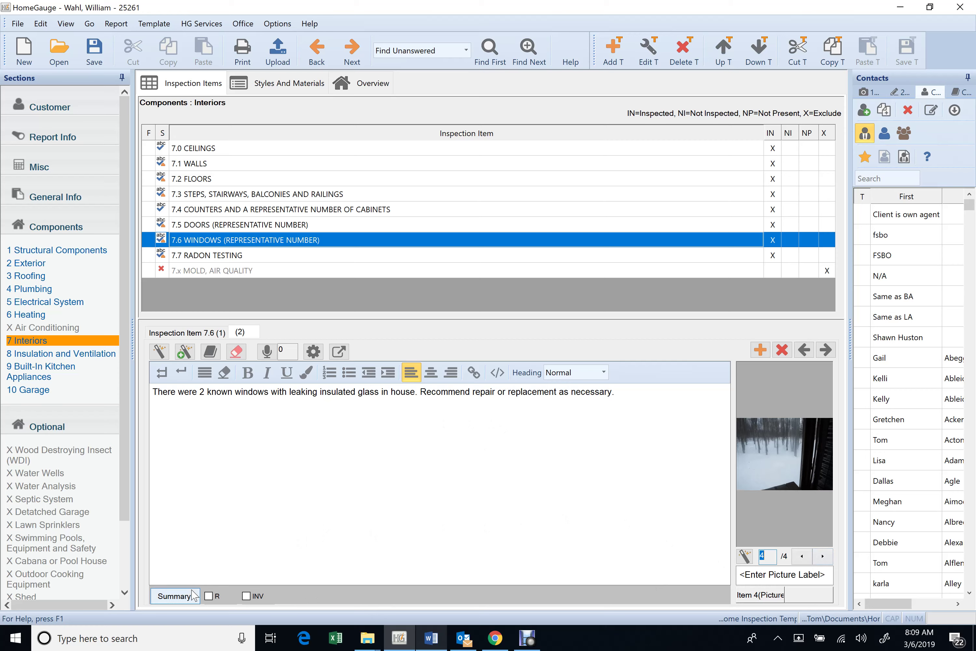
left_click(213, 596)
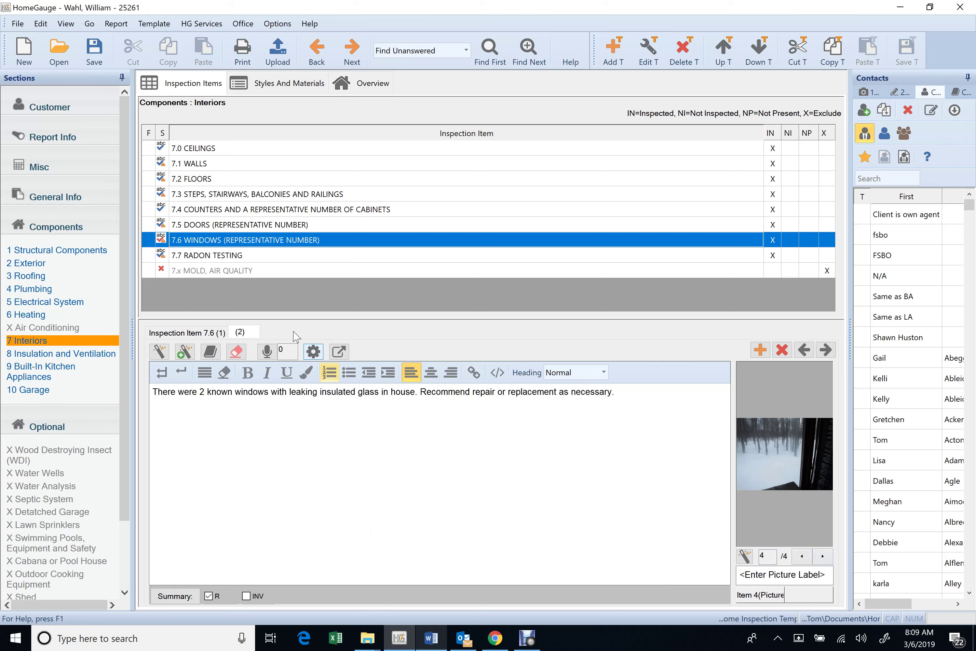
Step: Change "E-mail address" to "emailed" in the results sentence of the radon testing comment
left_click(224, 256)
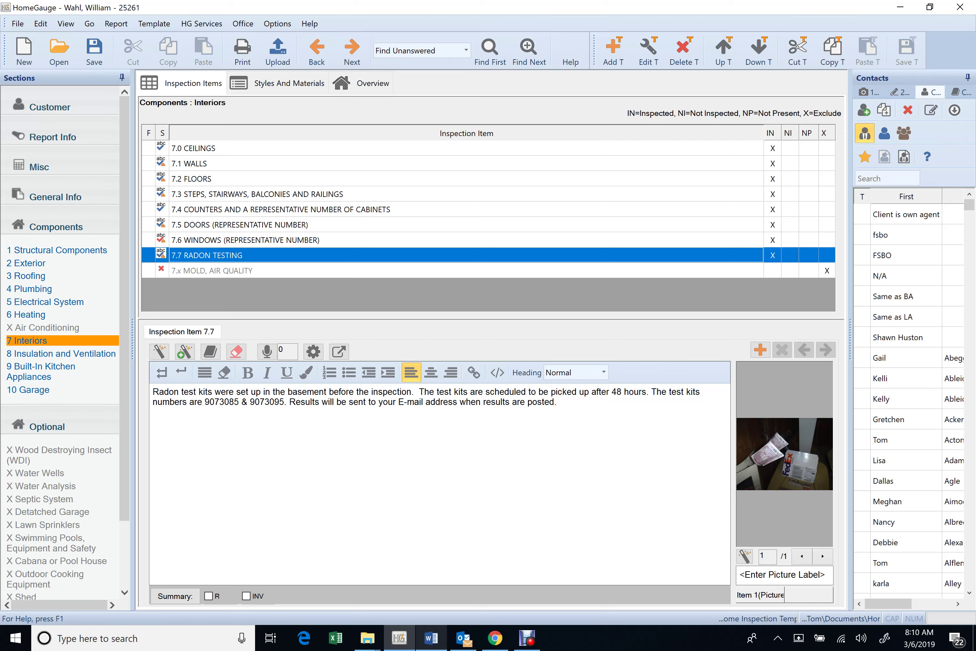
key("BackSpace")
key("BackSpace")
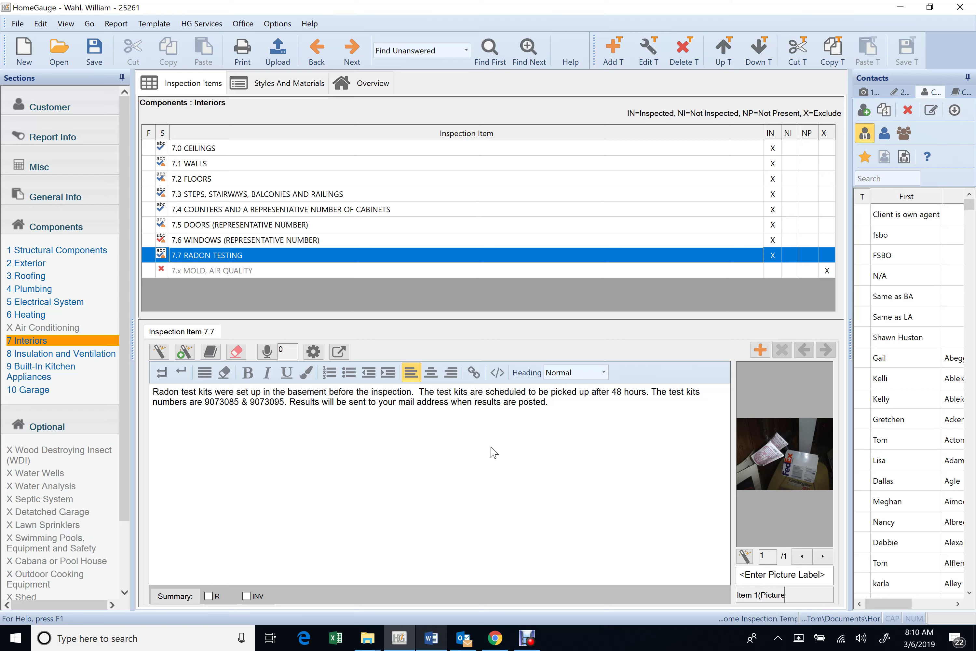
type("edul")
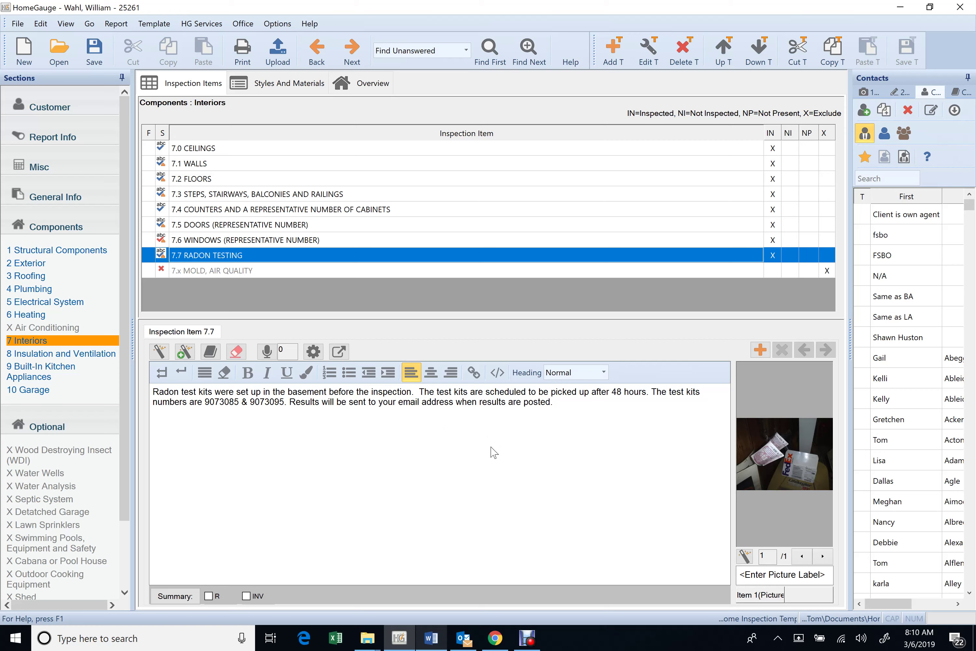
type("ed")
key("Delete")
key("Delete")
key("Delete")
key("Delete")
key("Delete")
key("Delete")
key("Delete")
key("Delete")
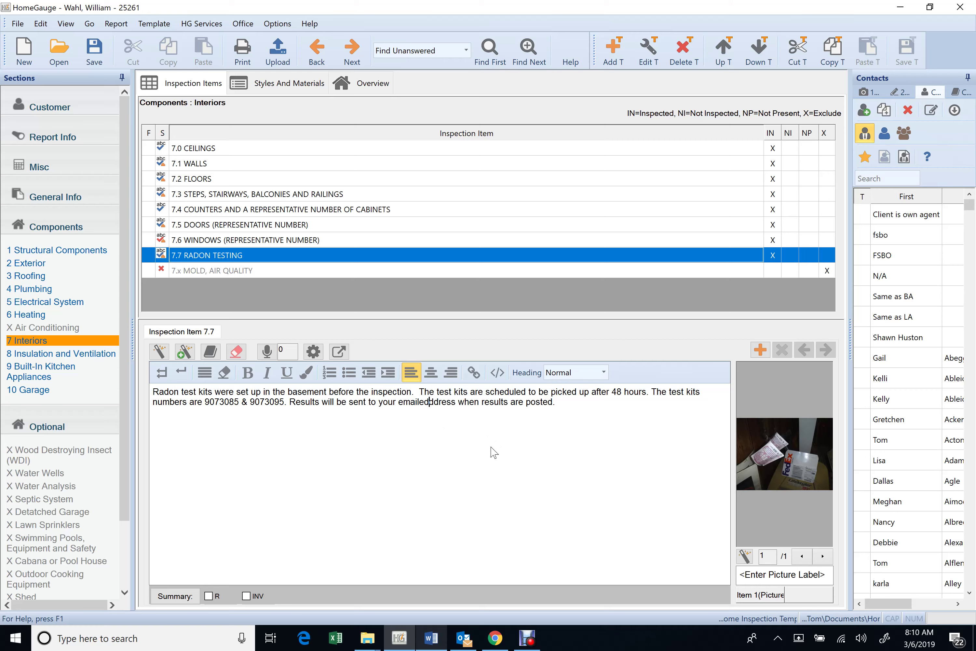
Step: Remove "sent to your" so the radon sentence reads "Results will be emailed when results are posted."
left_click(286, 372)
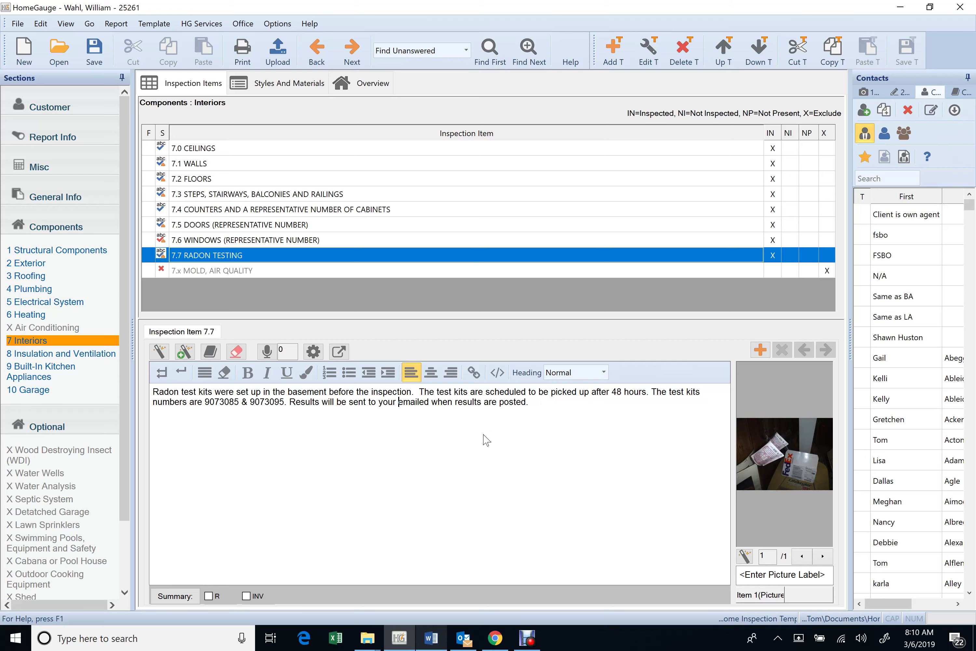
key("BackSpace")
key("BackSpace")
key("BackSpace")
key("BackSpace")
key("BackSpace")
key("BackSpace")
key("BackSpace")
key("BackSpace")
key("BackSpace")
key("BackSpace")
key("BackSpace")
key("BackSpace")
key("BackSpace")
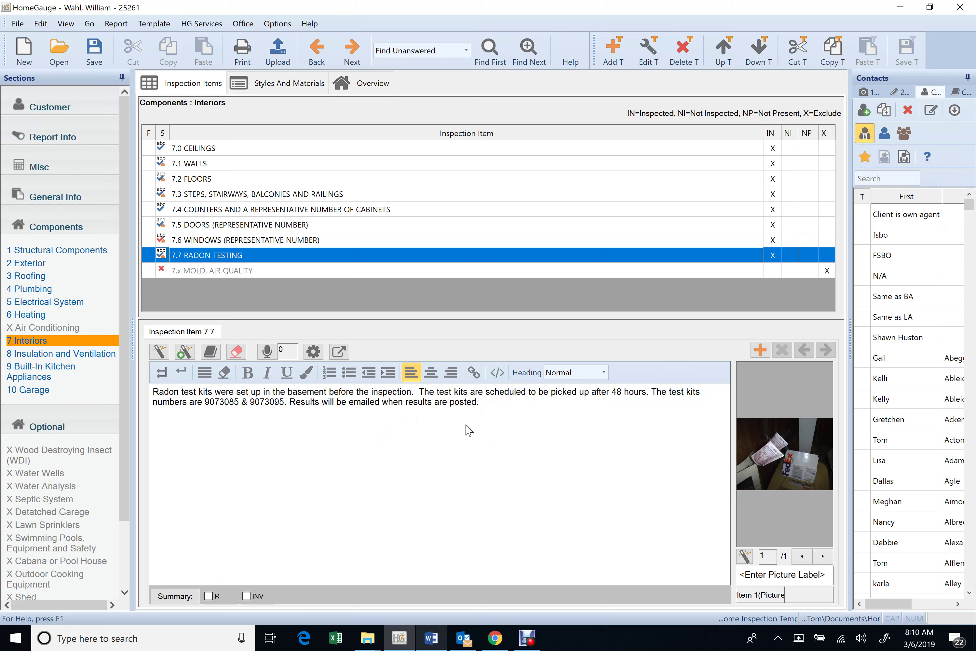
Step: Copy the corrected radon results sentence and open the list of saved comments for radon testing
left_click_drag(481, 402, 312, 410)
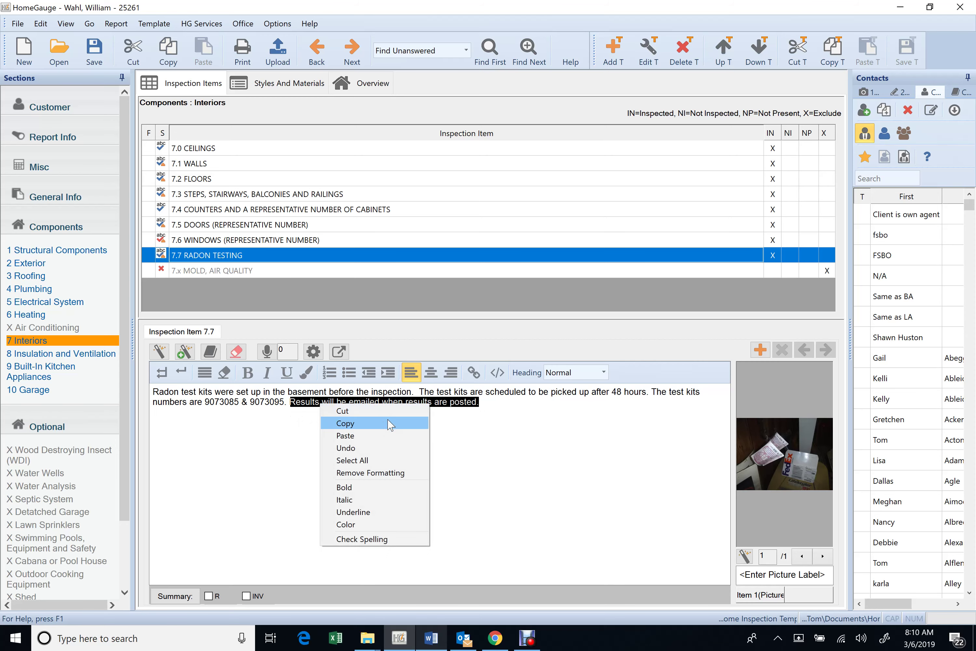
left_click(387, 423)
double_click(463, 259)
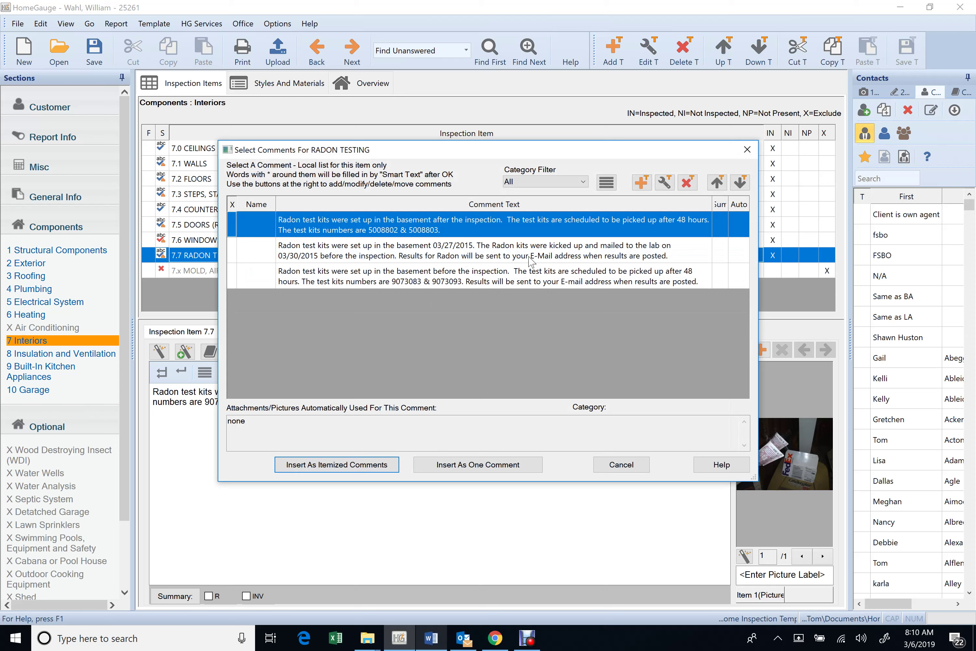
Step: Replace the results sentence in the saved comment about kits set up before the inspection with the copied sentence and save it
left_click(513, 282)
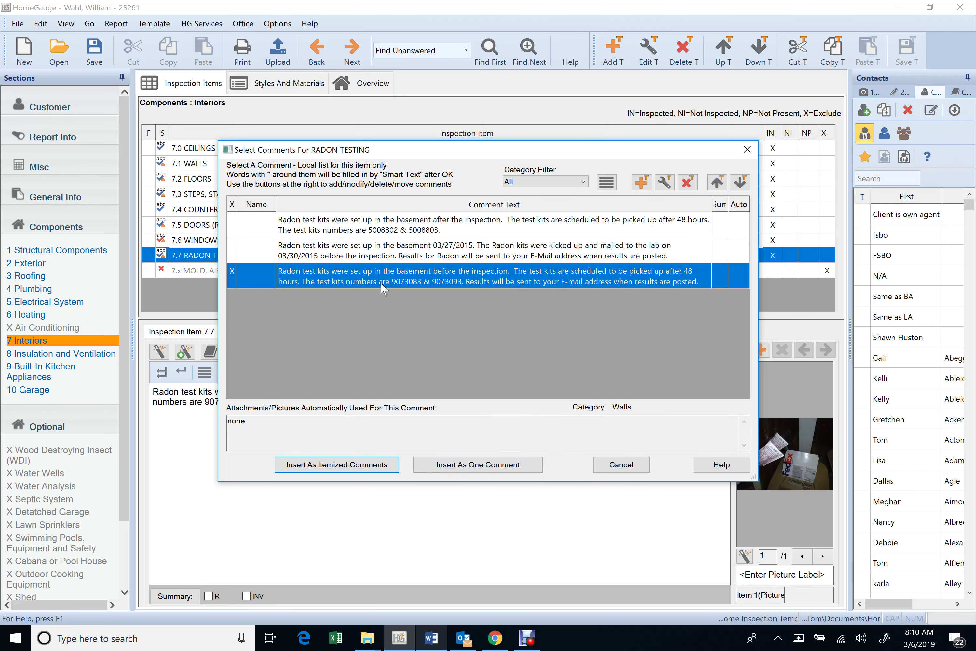
left_click(664, 182)
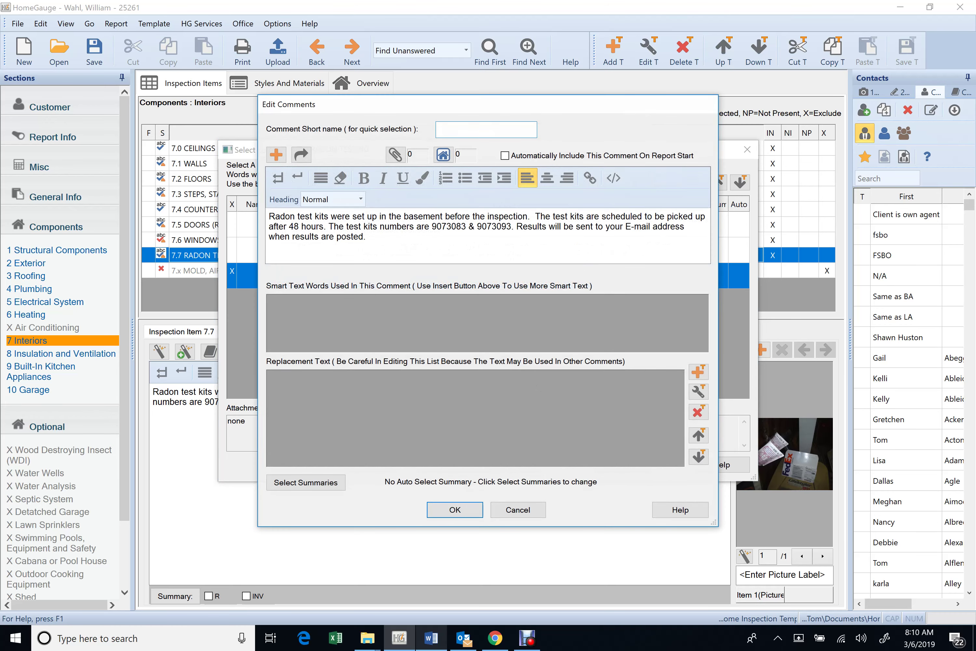
mouse_move(516, 226)
left_mouse_down()
mouse_move(546, 226)
mouse_move(525, 235)
left_mouse_up()
right_click(525, 235)
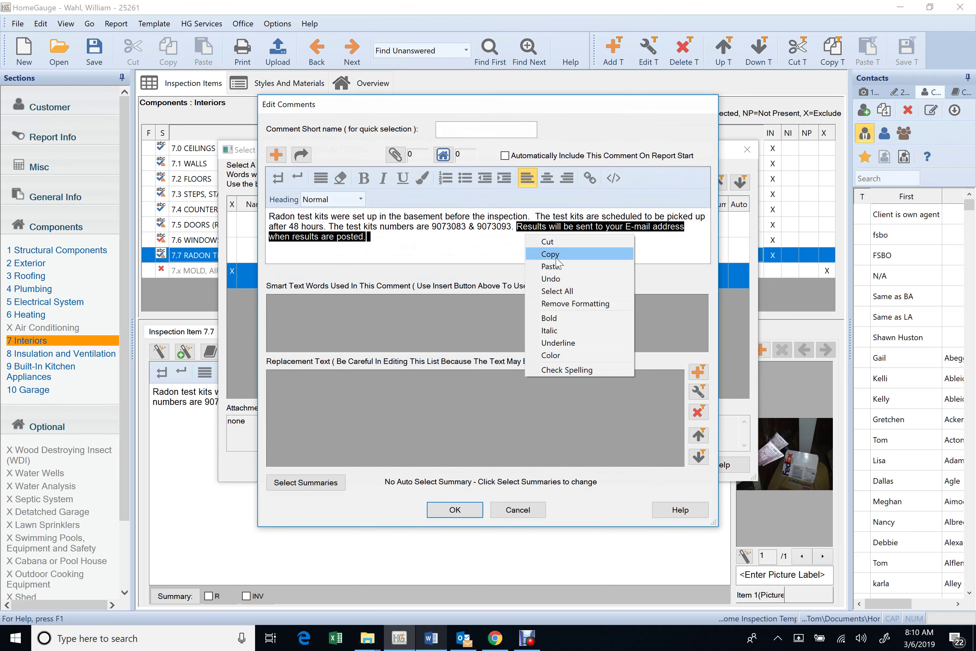
left_click(559, 267)
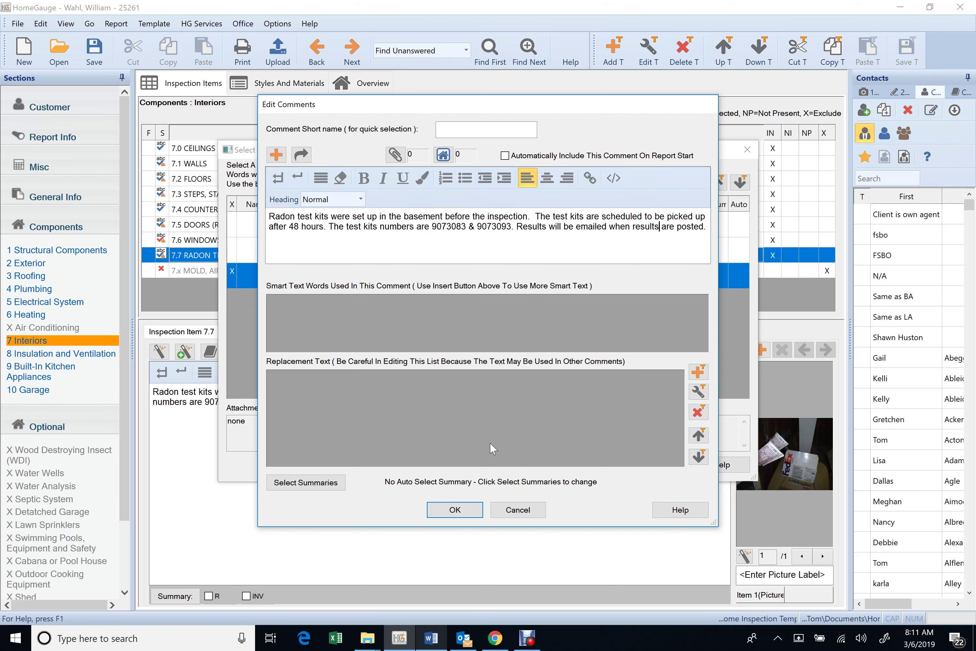
left_click(470, 509)
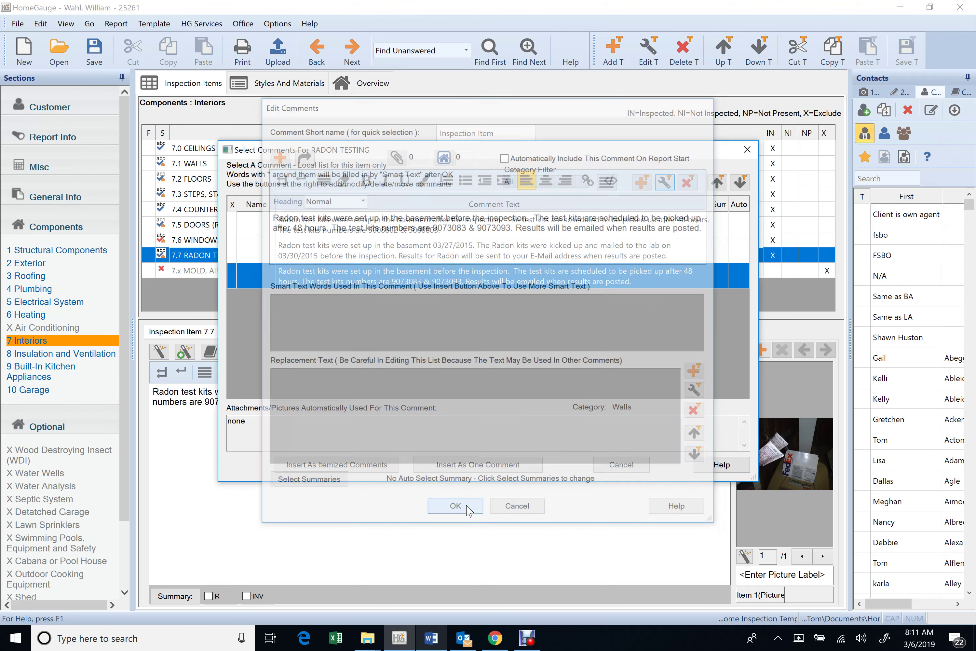
Step: Replace the results sentence in the saved comment dated 03/27/2015 with the copied sentence, save it, and close the comment list
left_click(516, 263)
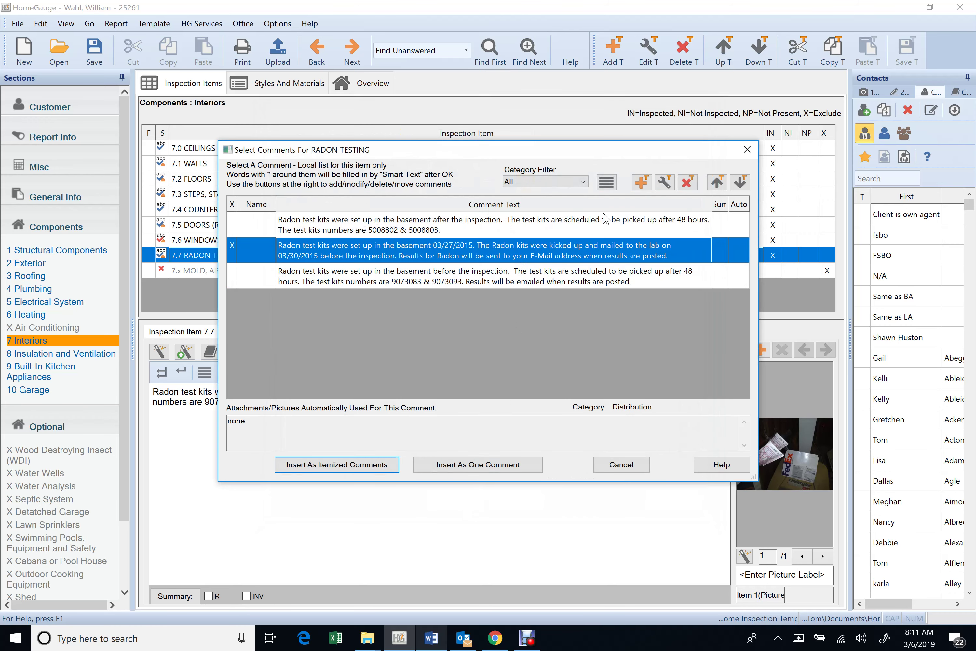
left_click(665, 181)
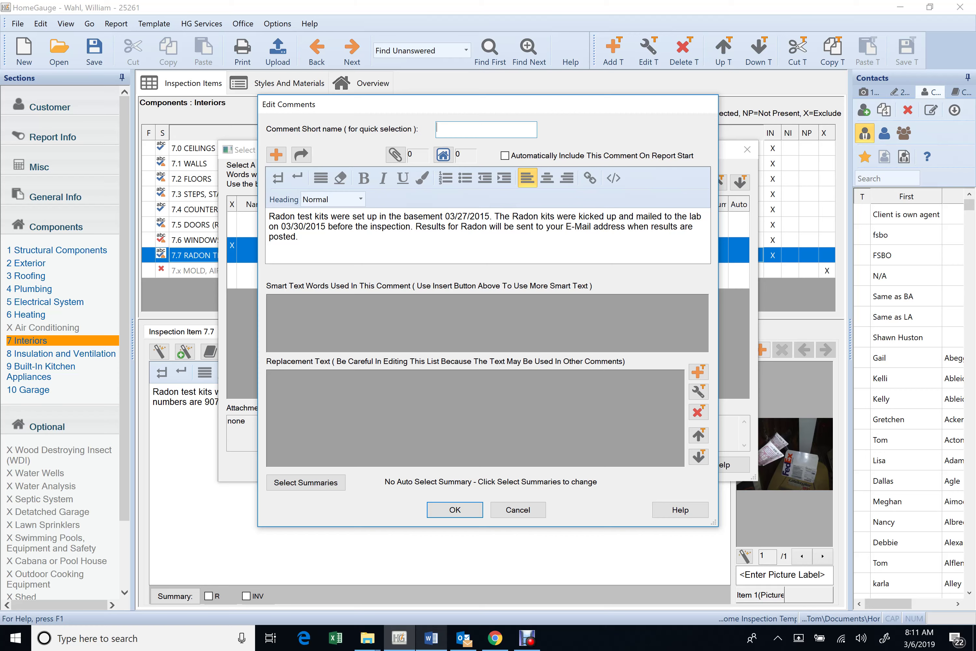
left_click_drag(297, 236, 414, 226)
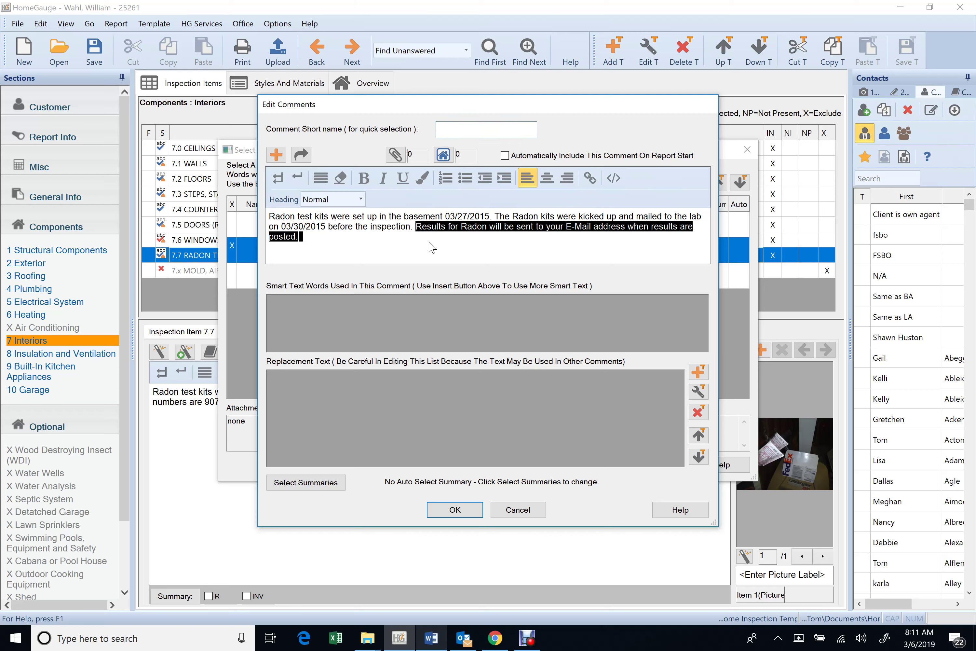
right_click(429, 241)
left_click(460, 271)
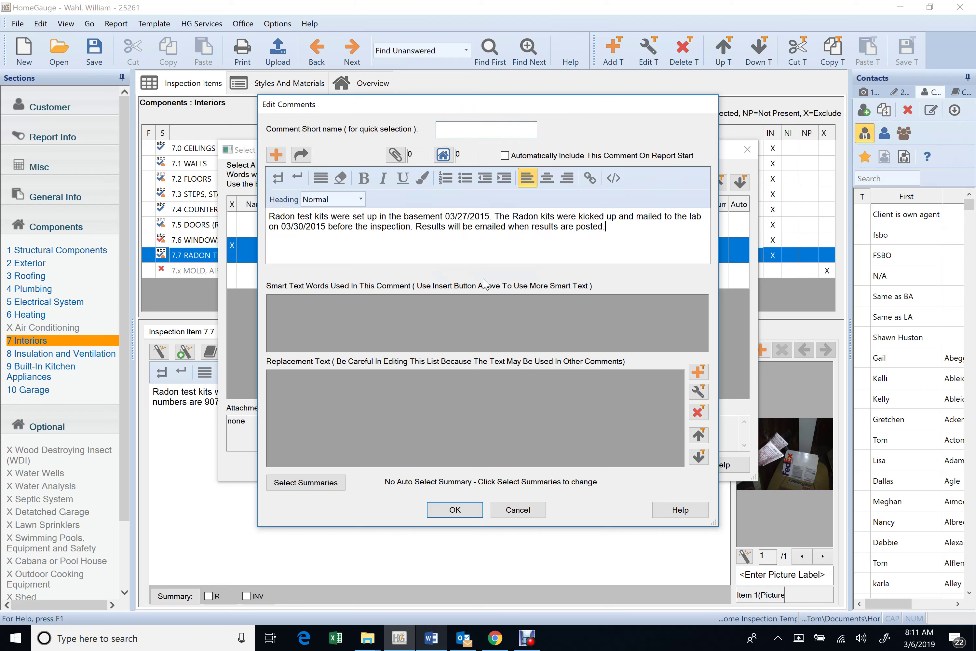
left_click(455, 509)
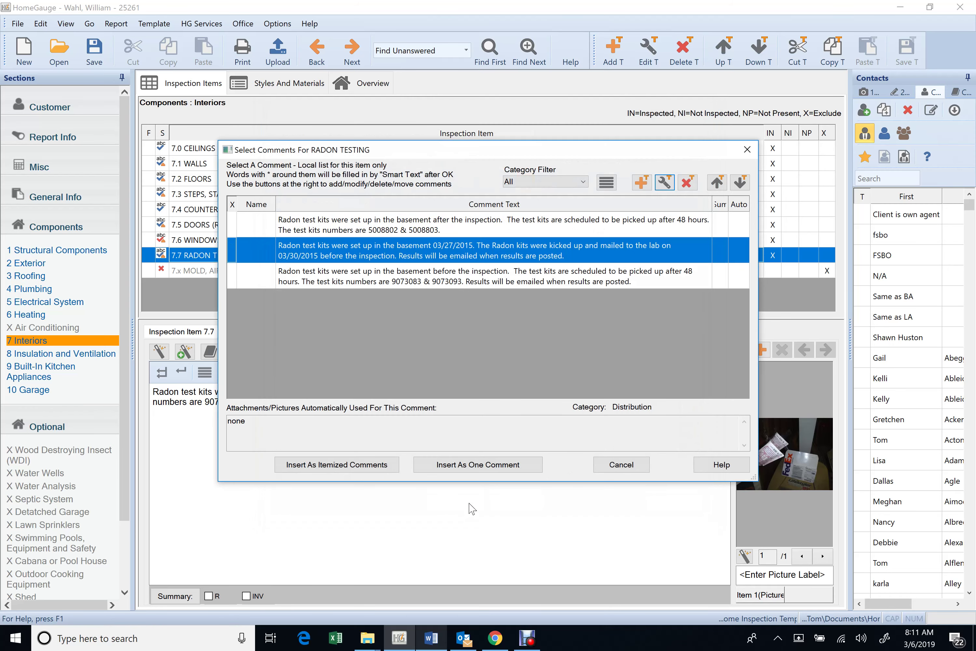
left_click(603, 473)
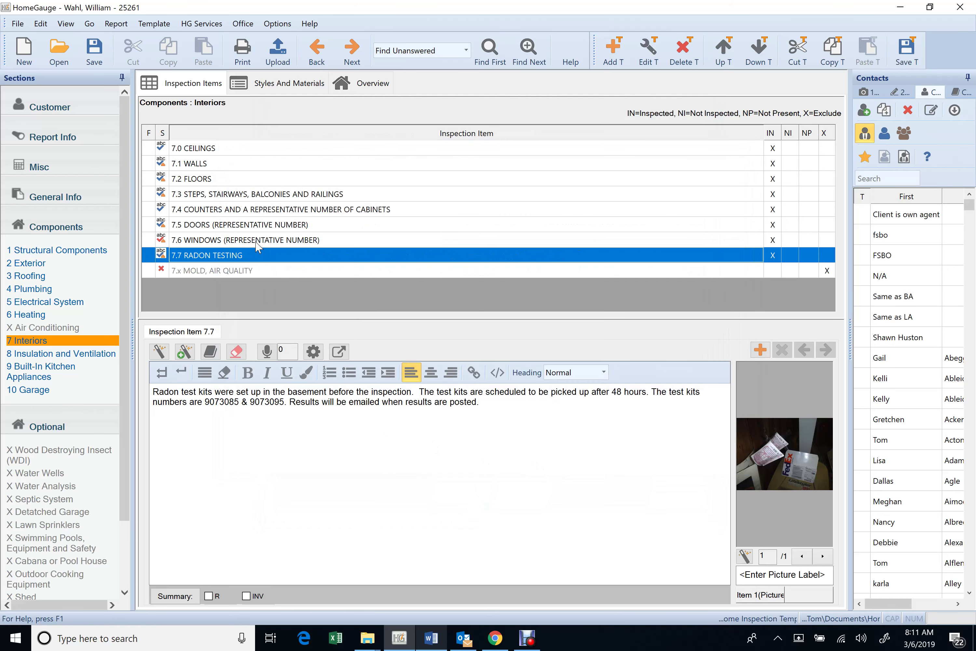
Step: Read the Insulation and Ventilation comments for attic insulation, insulation under the floor system, and vapor retarders
left_click(29, 358)
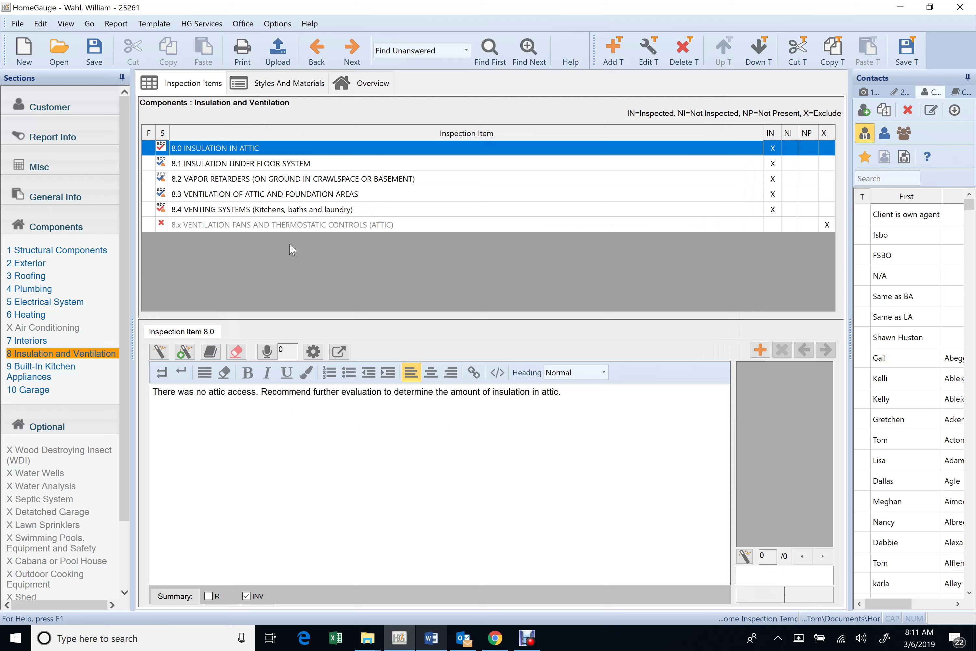
left_click(285, 169)
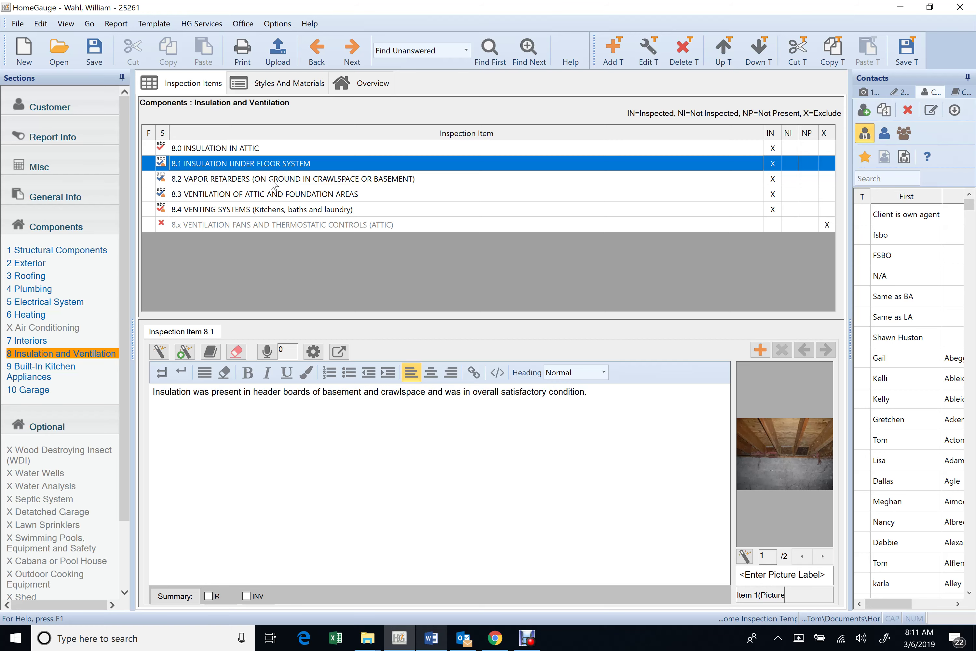
left_click(272, 181)
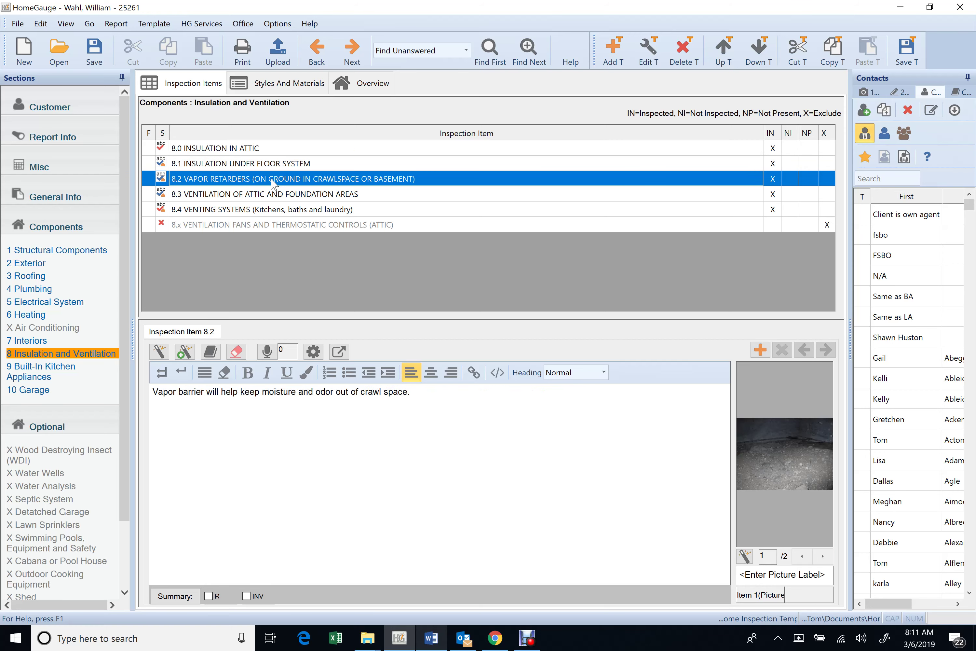
Step: Check both comments on ventilation of attic and foundation areas along with all of their pictures
left_click(274, 194)
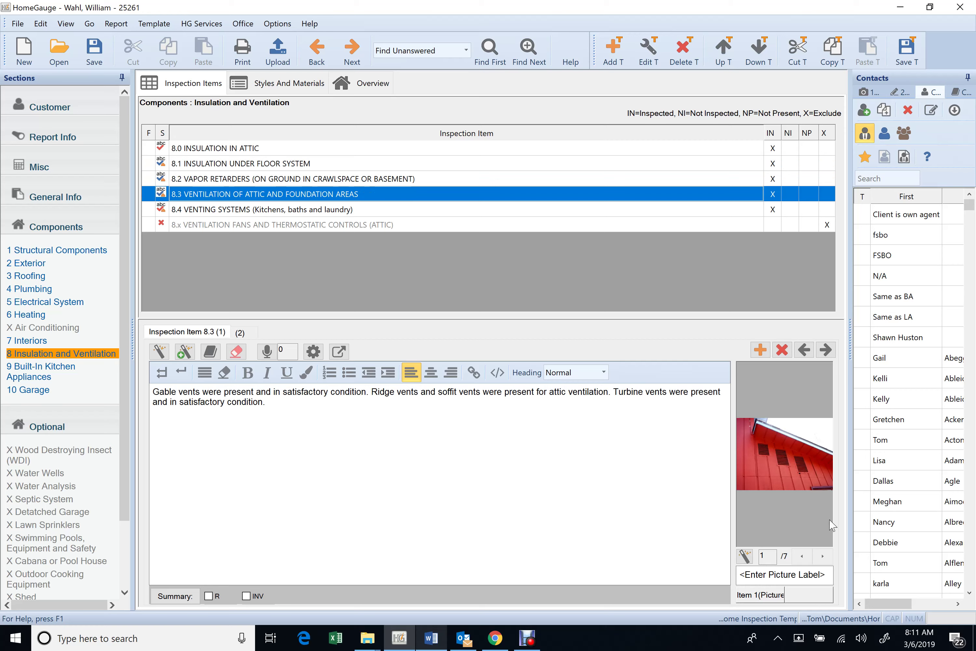
left_click(823, 557)
left_click(823, 556)
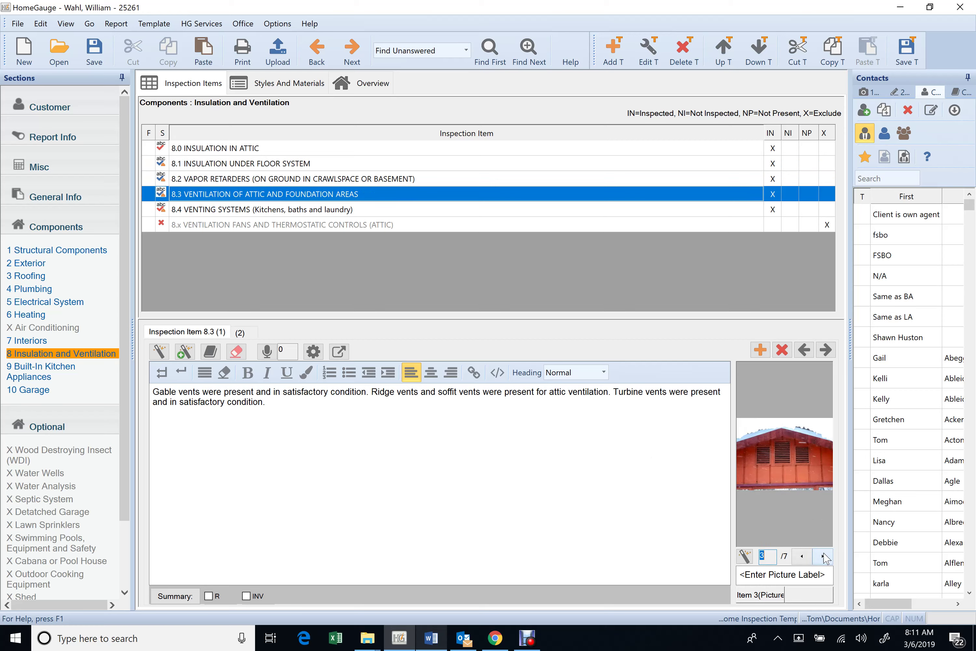
left_click(822, 556)
left_click(822, 557)
left_click(823, 557)
left_click(823, 557)
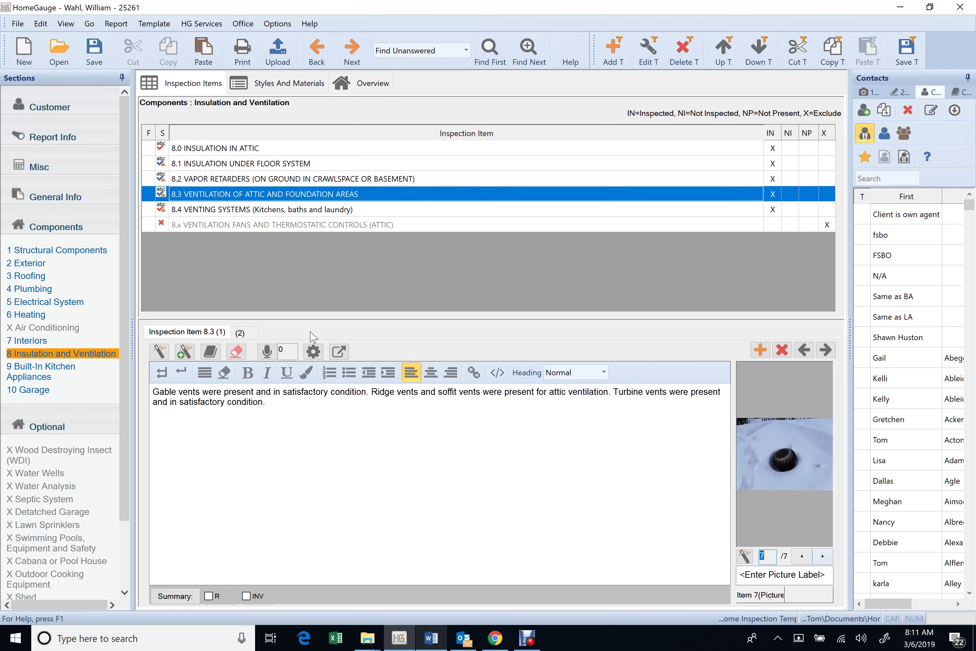
left_click(256, 333)
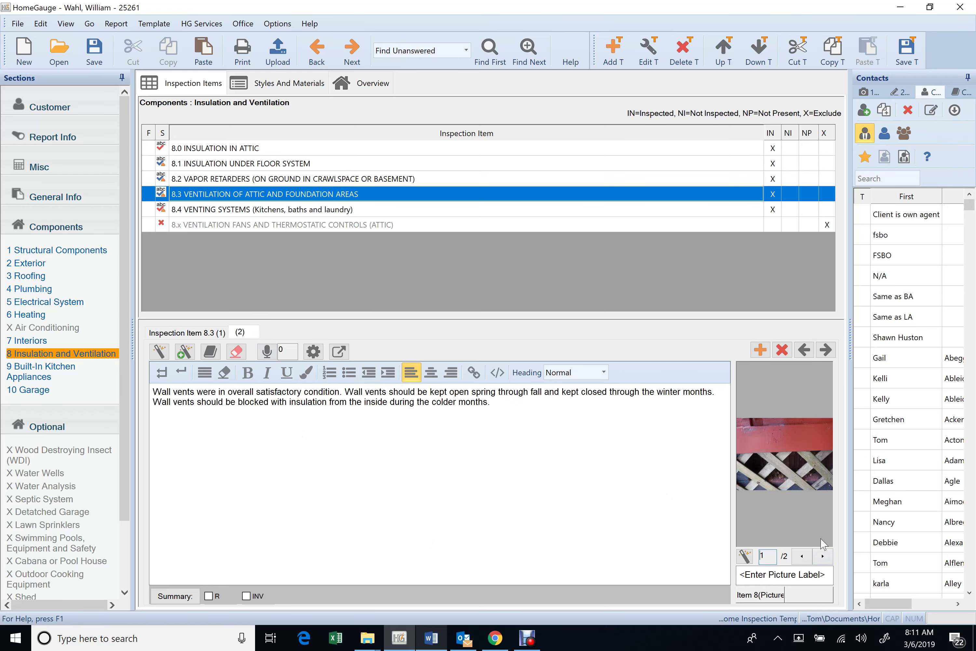
left_click(822, 557)
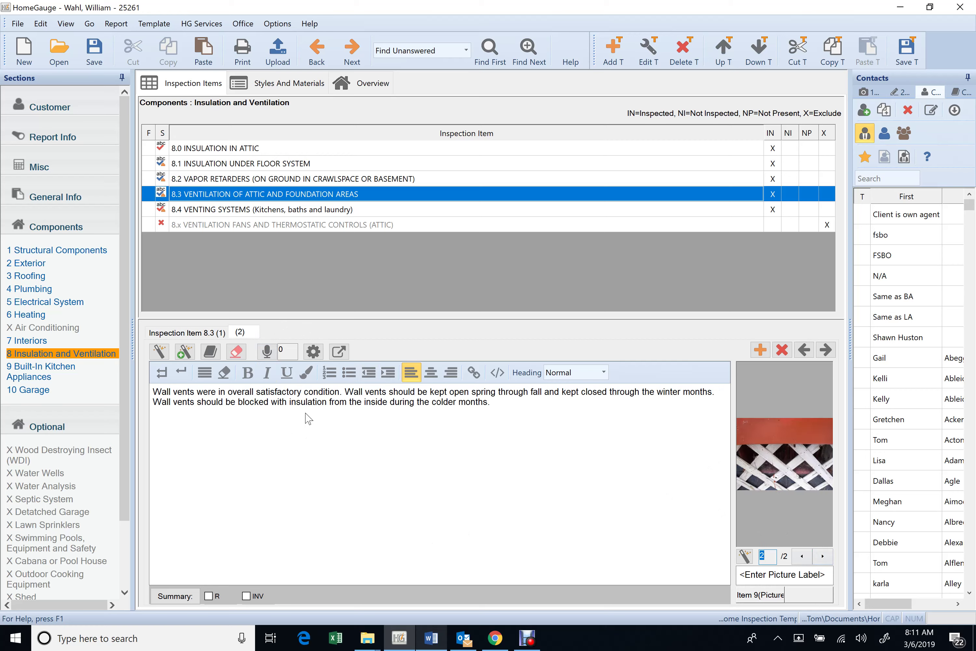
Step: Add an upward arrow to the third dryer vent picture under venting systems, pointing at the vent pipe
left_click(302, 210)
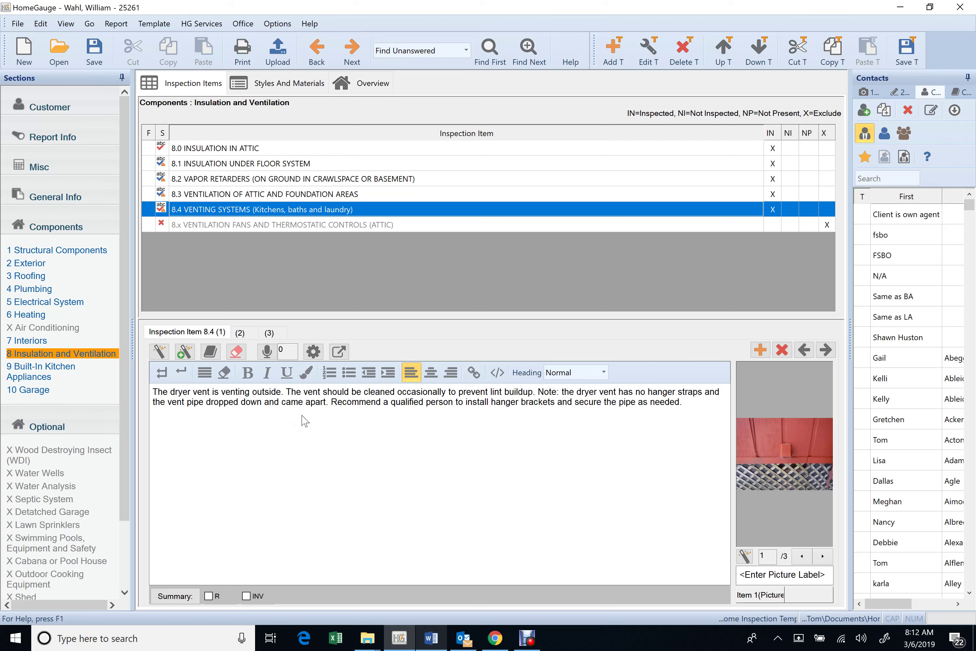
left_click(822, 557)
left_click(823, 557)
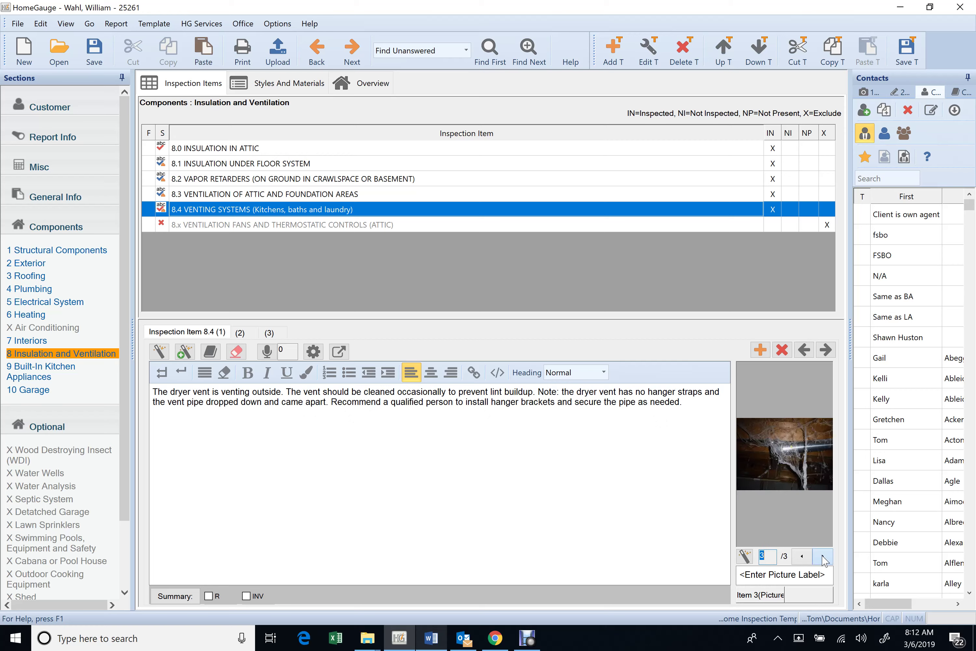
right_click(789, 465)
left_click(824, 288)
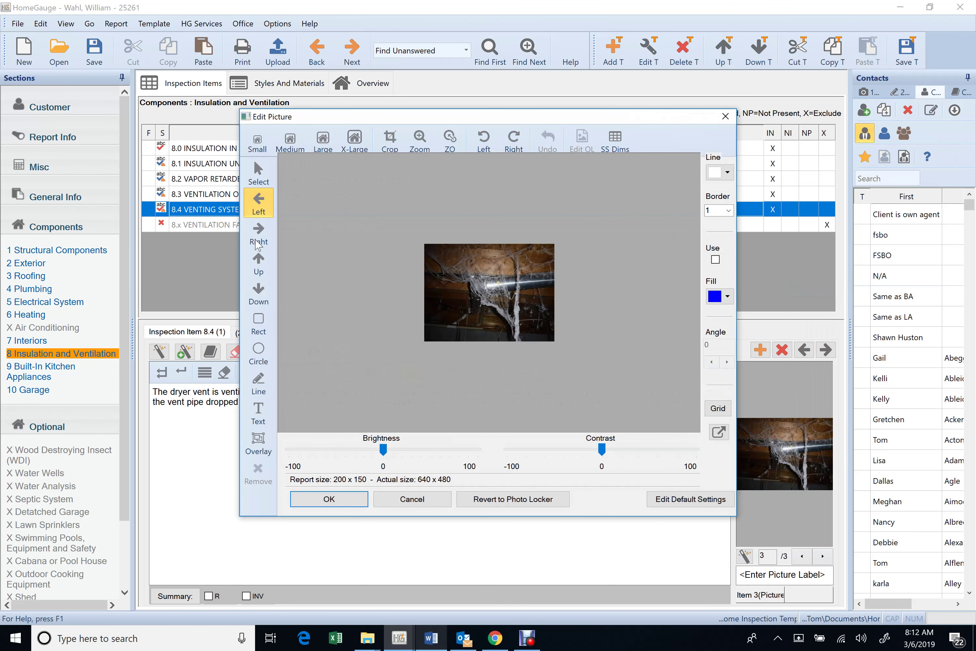
left_click(264, 266)
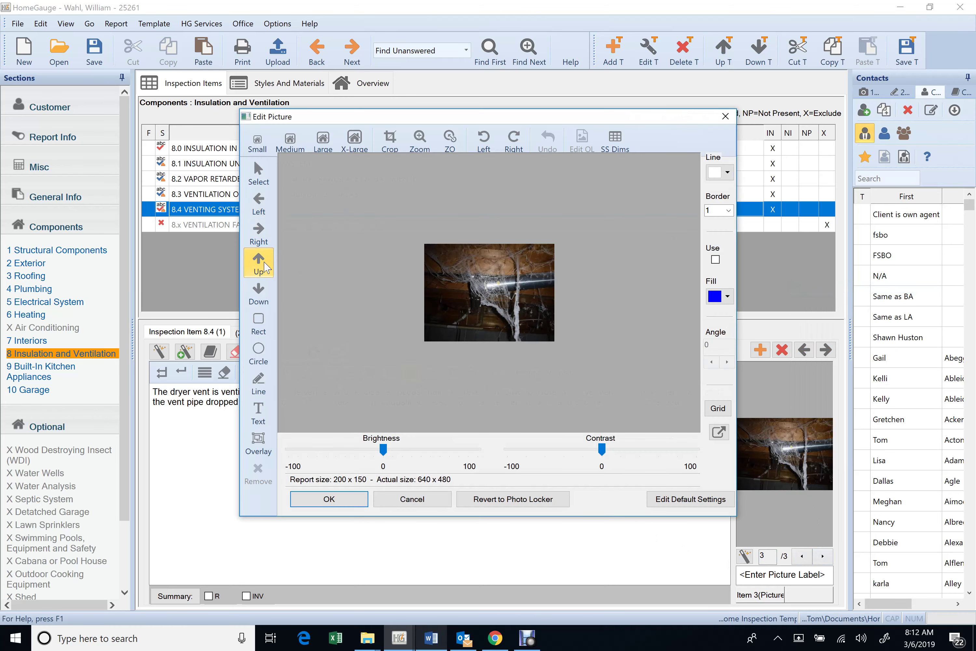
left_click(473, 310)
left_click(344, 506)
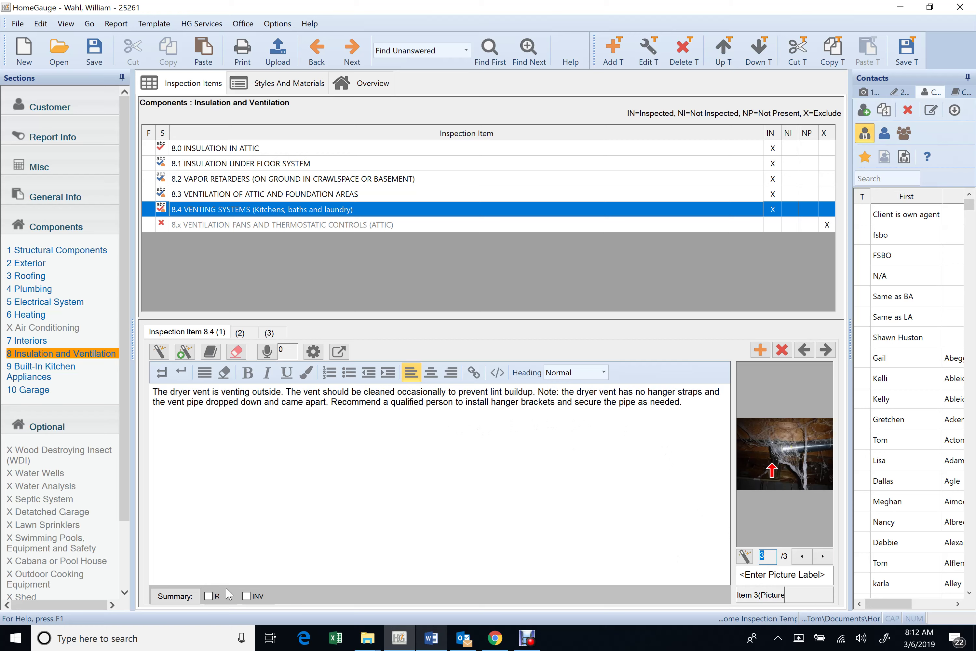
Step: Flag the first venting systems comment on the dryer vent for the repair summary and check the kitchen and bathroom fan comments
left_click(213, 596)
left_click(254, 336)
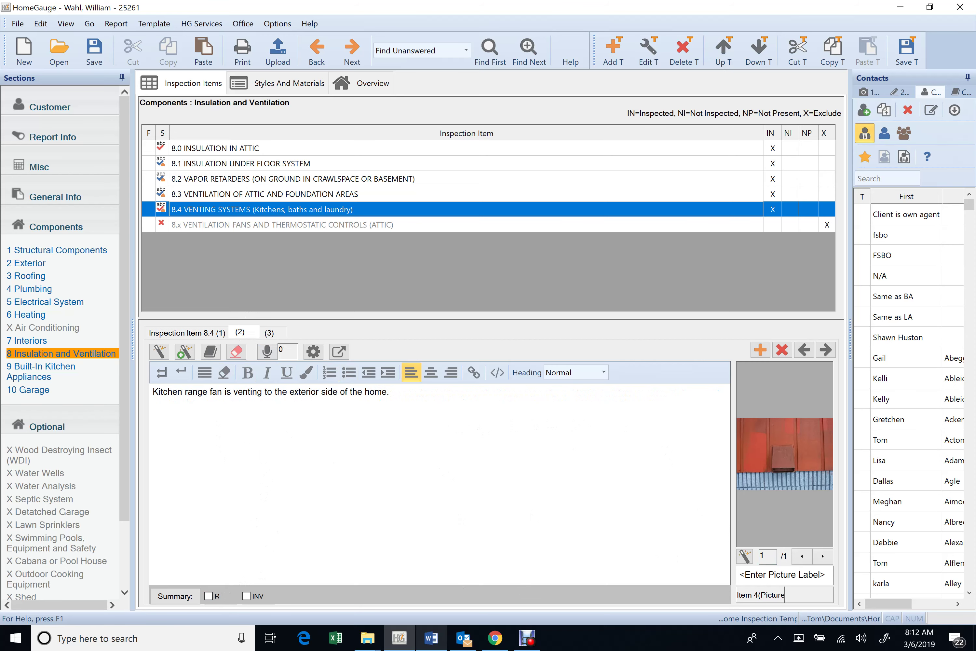
left_click(270, 333)
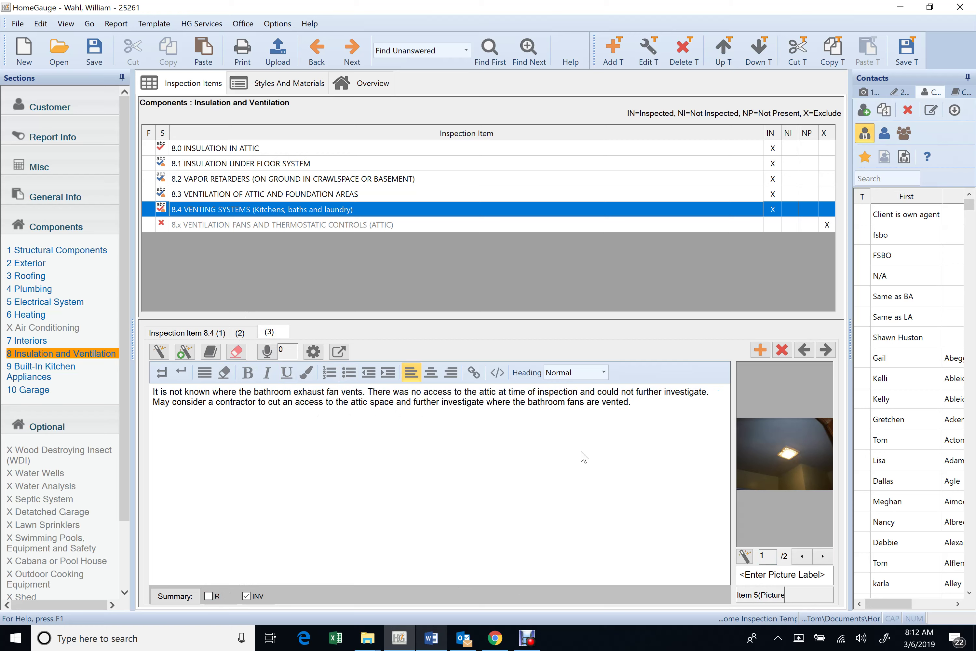
left_click(823, 556)
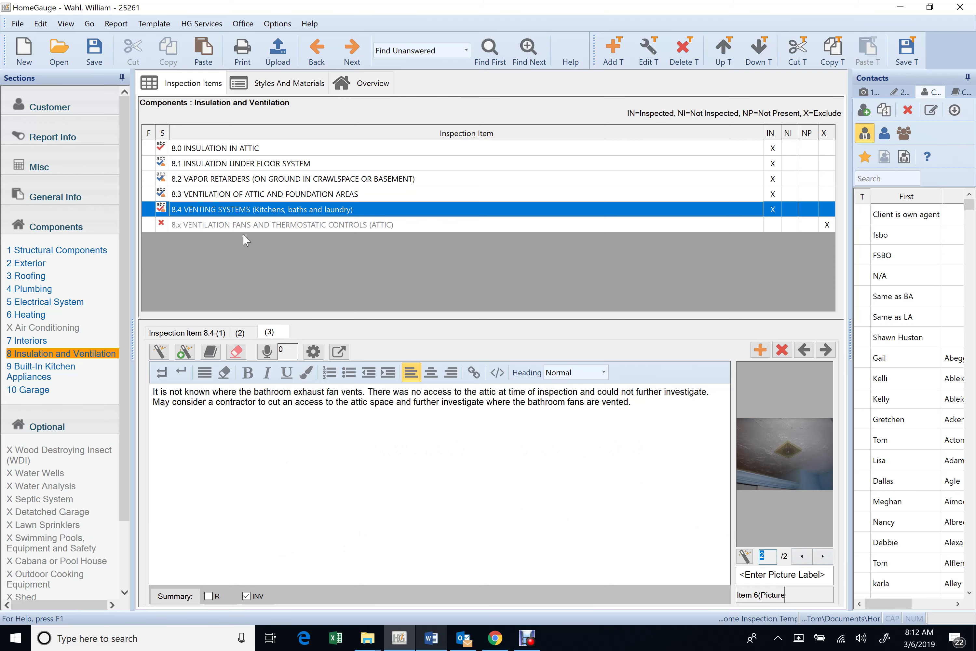
Step: Read the Built-In Kitchen Appliances comments from dishwasher to washer/dryer and look through the range and oven pictures
left_click(50, 369)
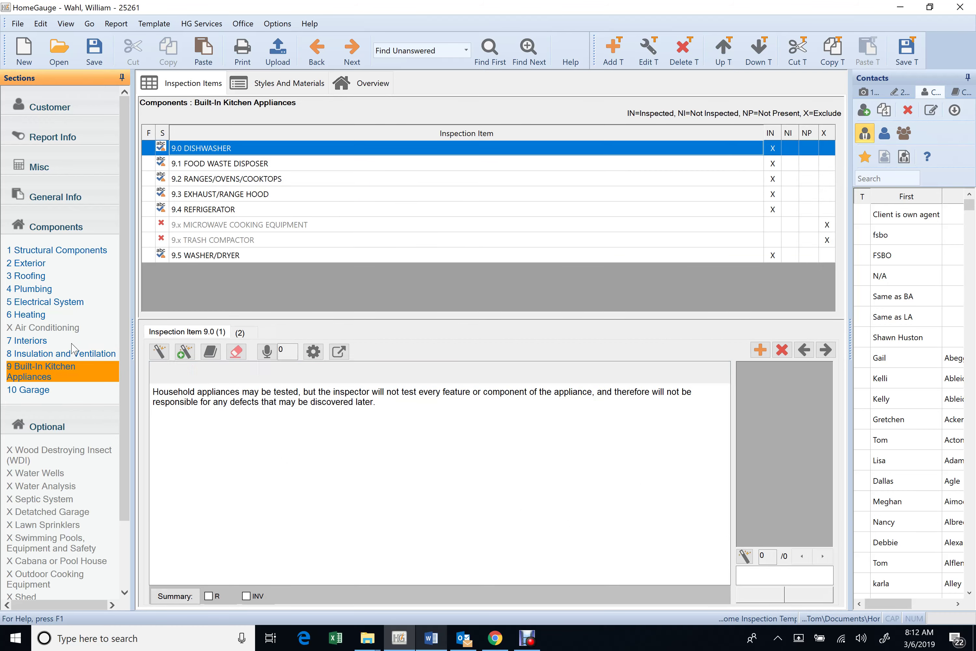
left_click(239, 332)
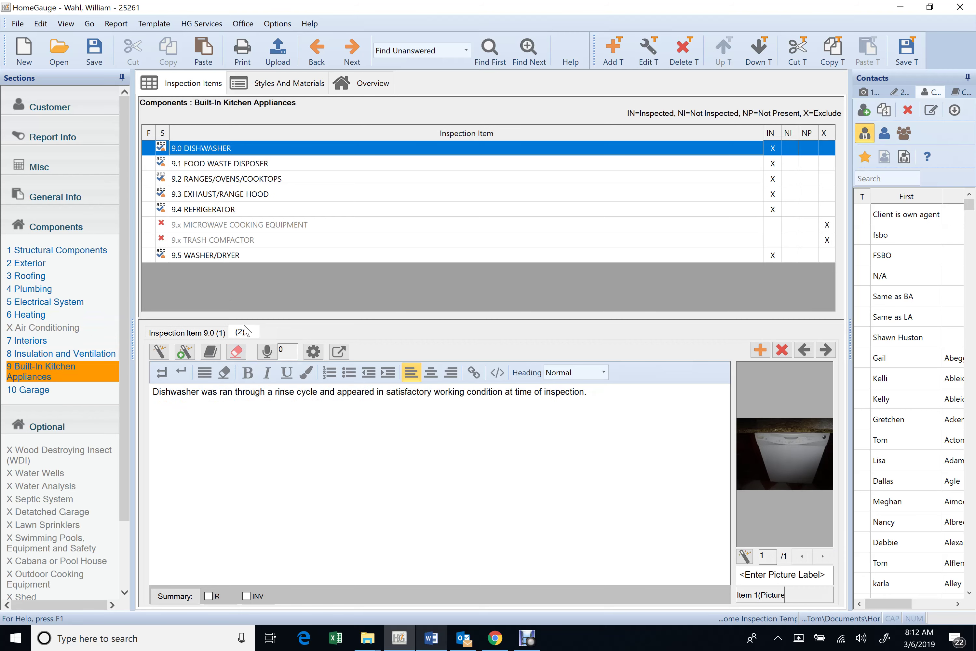
left_click(272, 167)
left_click(270, 181)
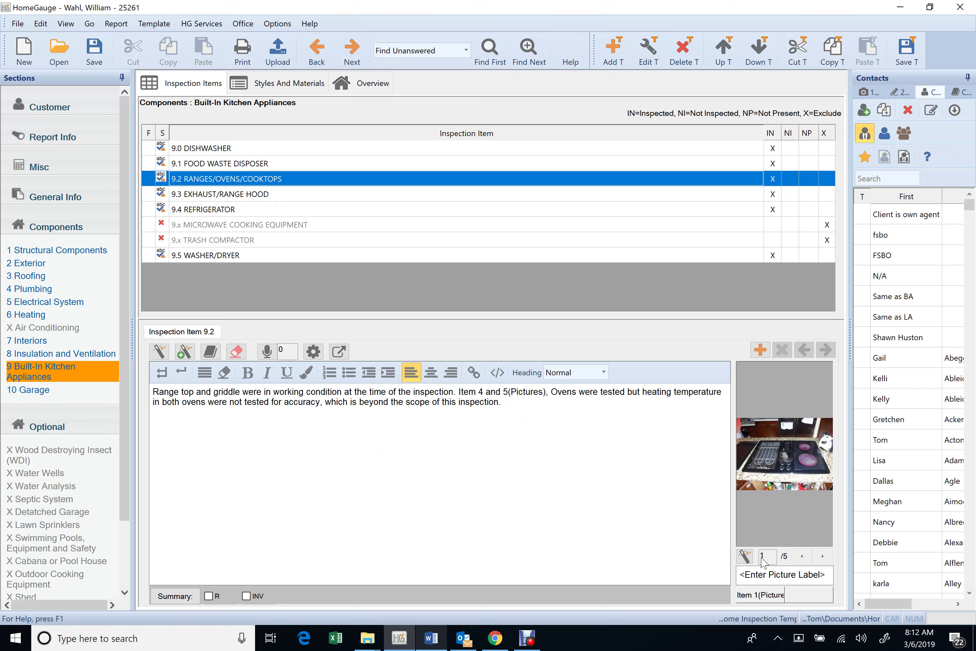
left_click(823, 558)
left_click(823, 558)
left_click(822, 557)
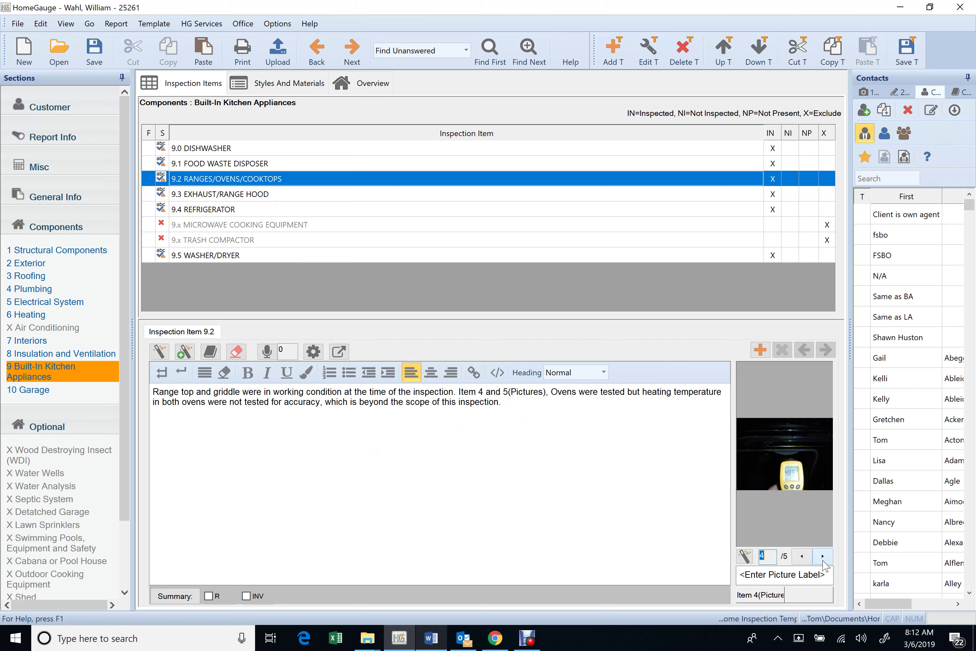
left_click(823, 557)
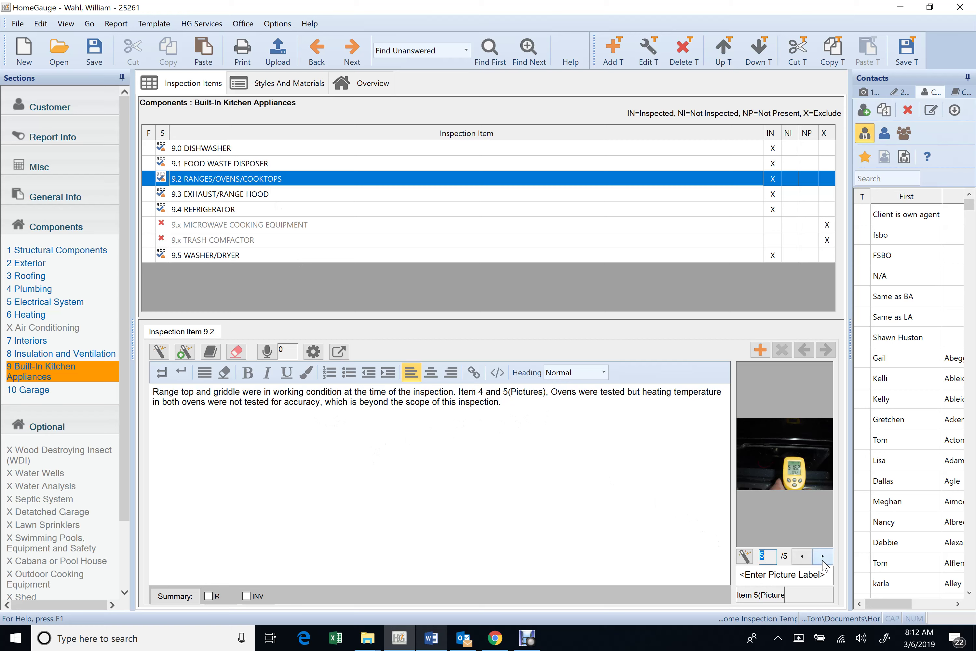
left_click(296, 197)
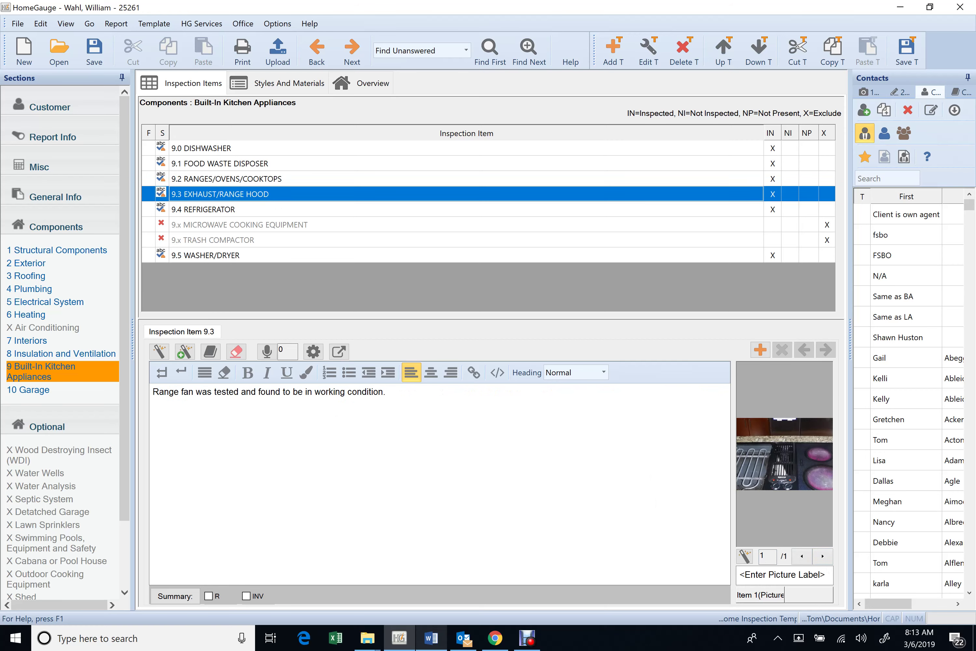
left_click(234, 212)
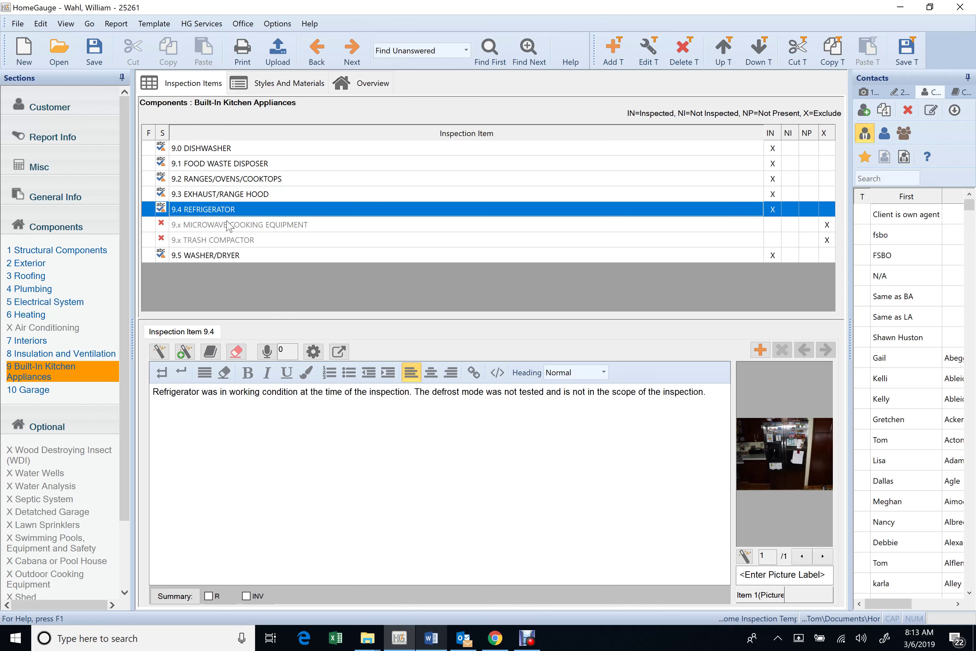
left_click(232, 255)
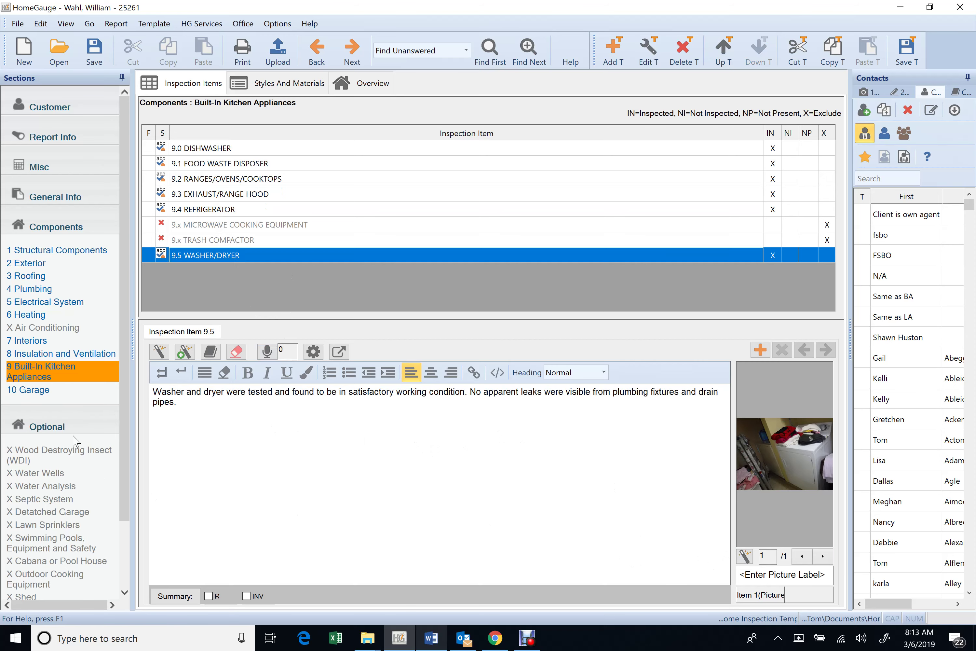
Step: Read the Garage comments for ceilings, walls, floor, overhead doors and occupant door, including the garage door pictures
left_click(48, 391)
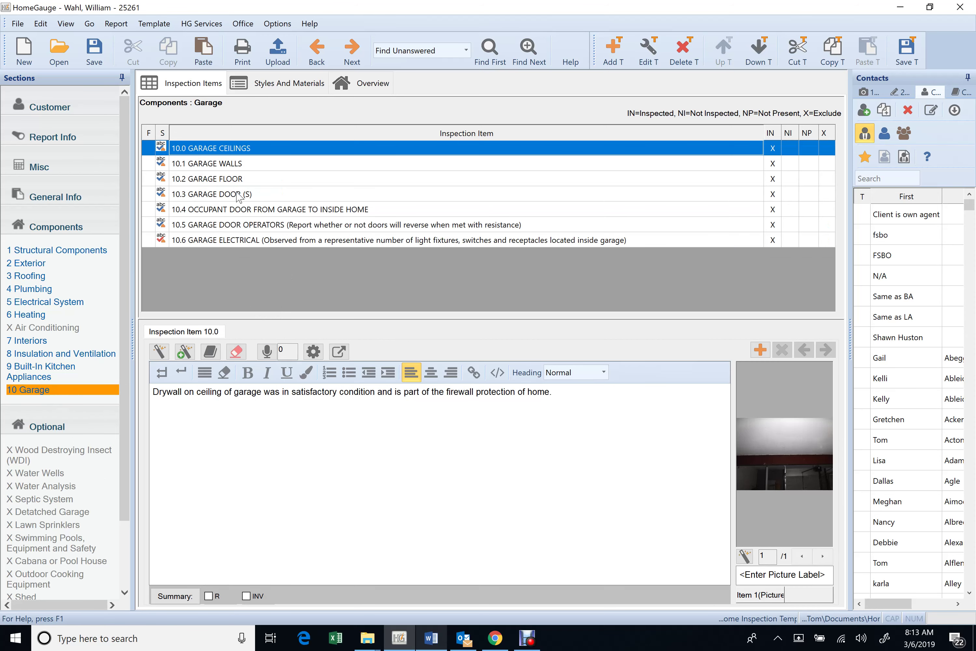
left_click(238, 166)
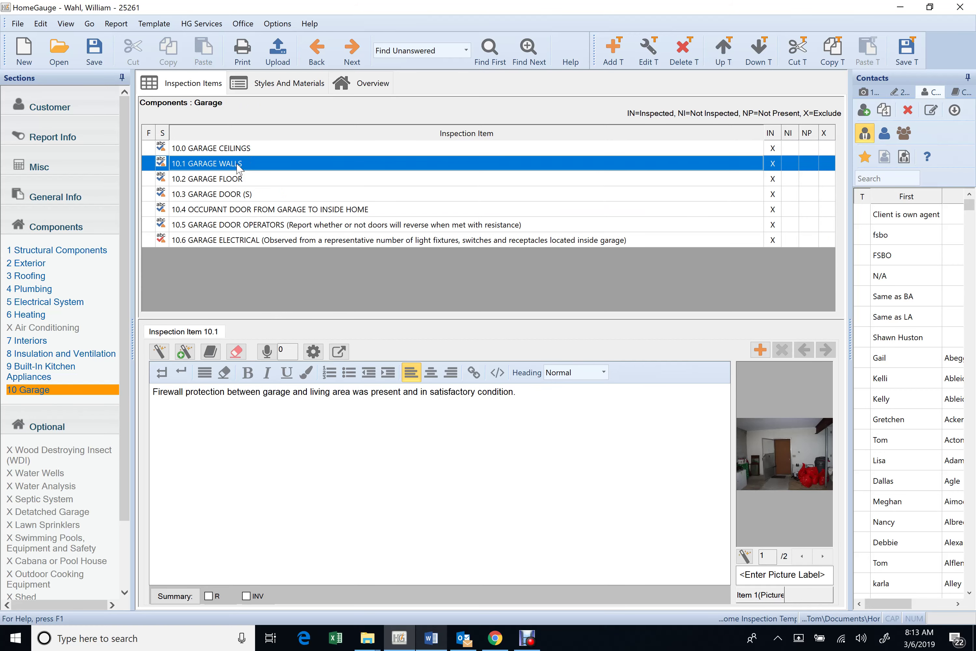
left_click(240, 182)
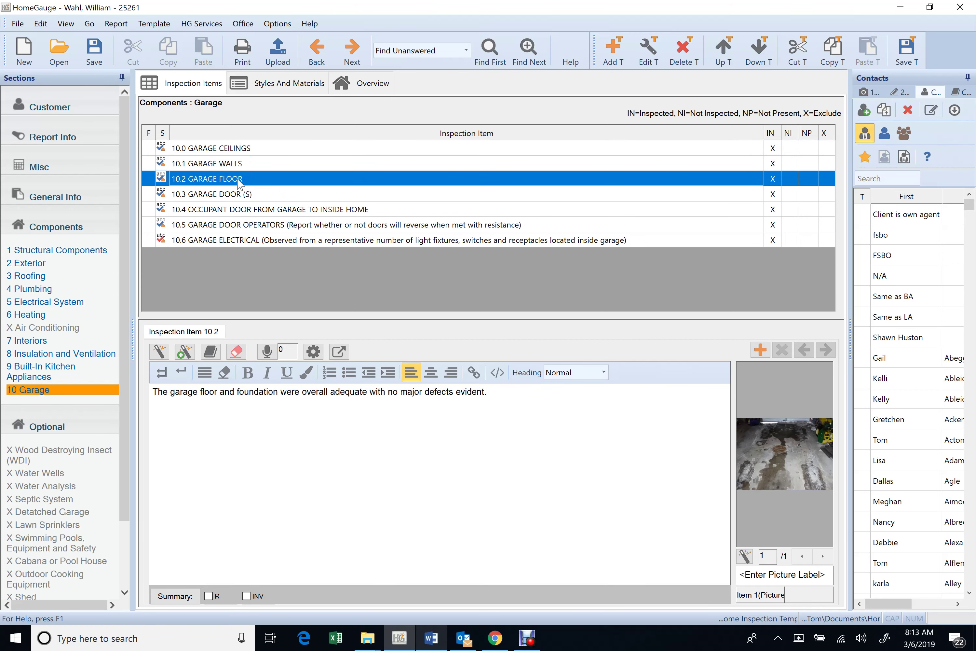
left_click(241, 195)
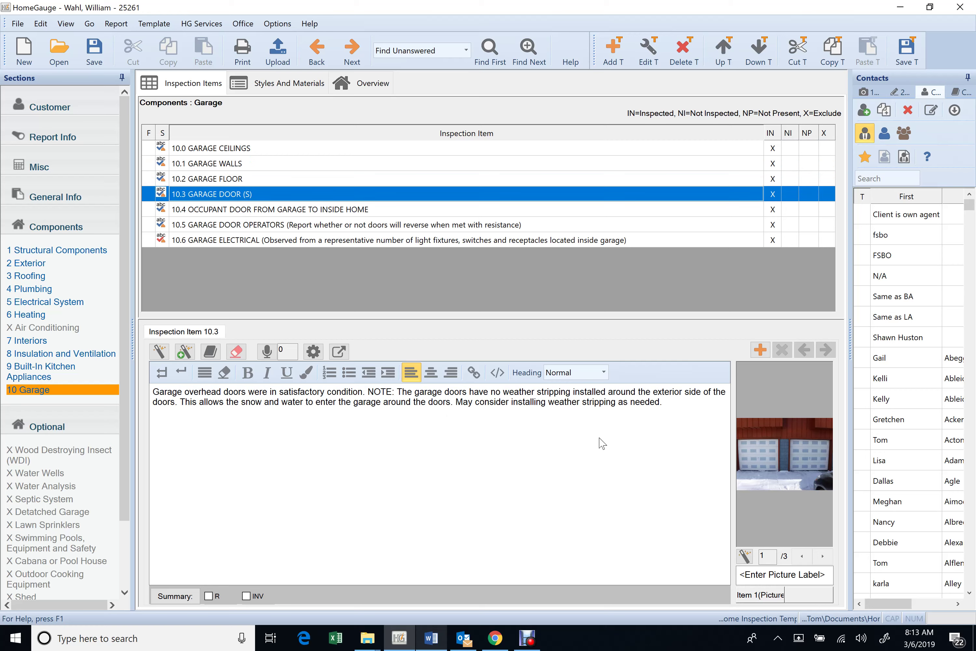
left_click(823, 556)
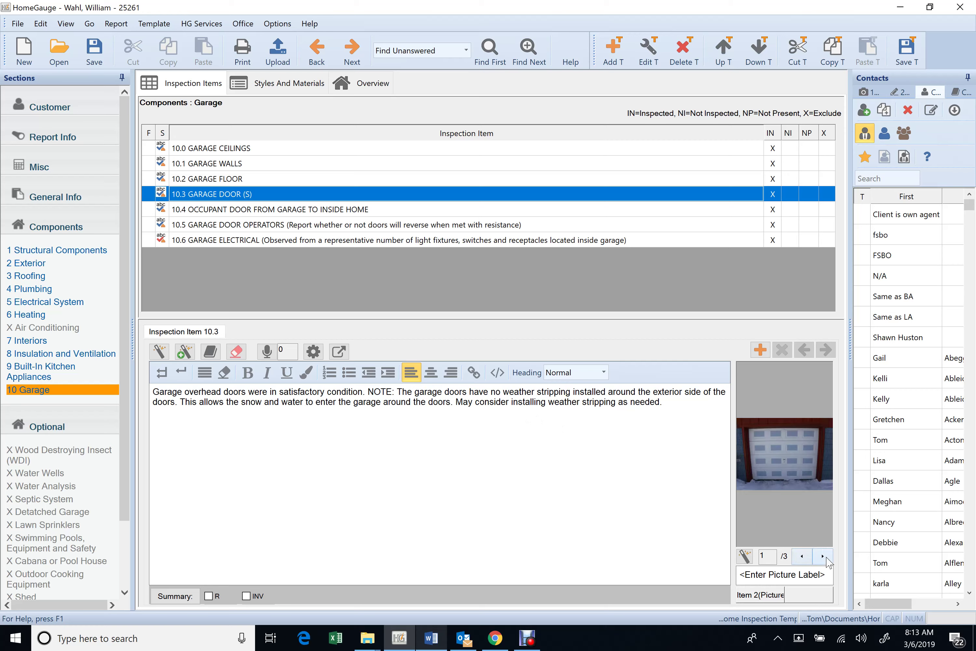
left_click(823, 556)
left_click(258, 213)
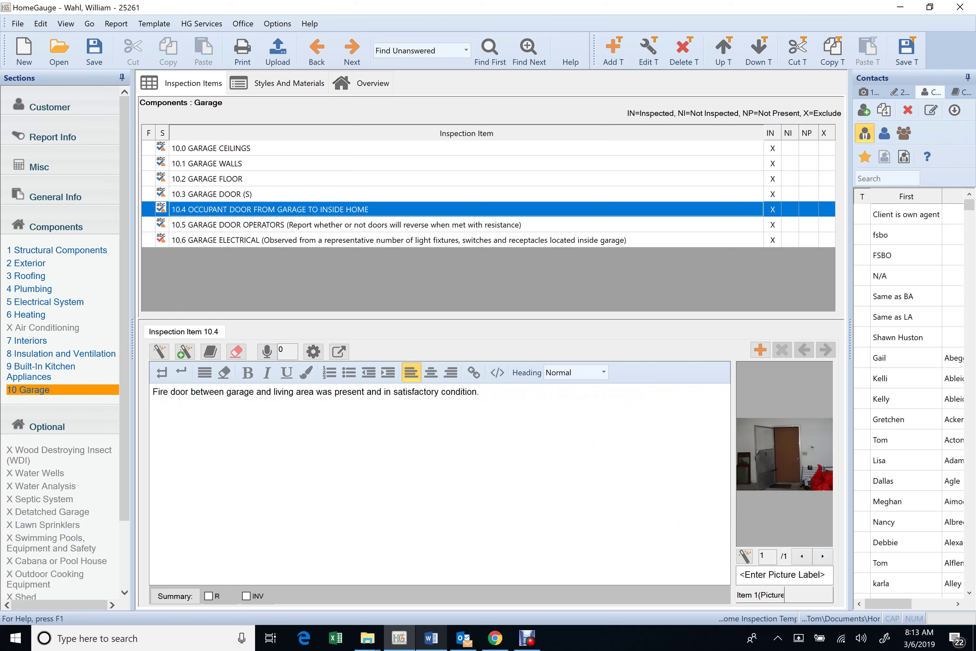
Step: Flag the garage door operators comment on the untested far door for the investigate summary and compare it with the garage electrical outlet comment
left_click(248, 227)
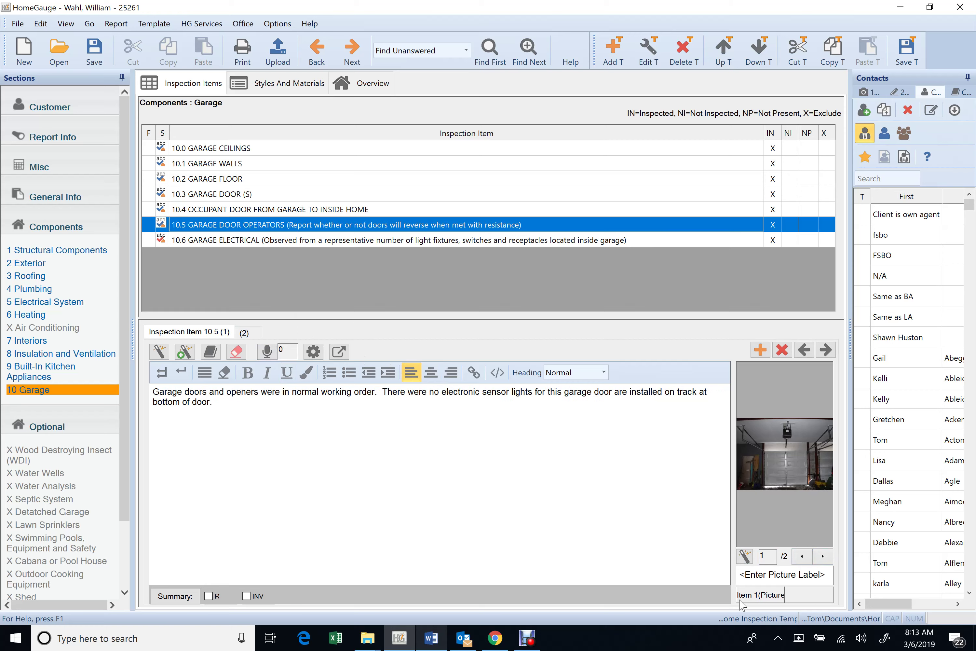
left_click(823, 556)
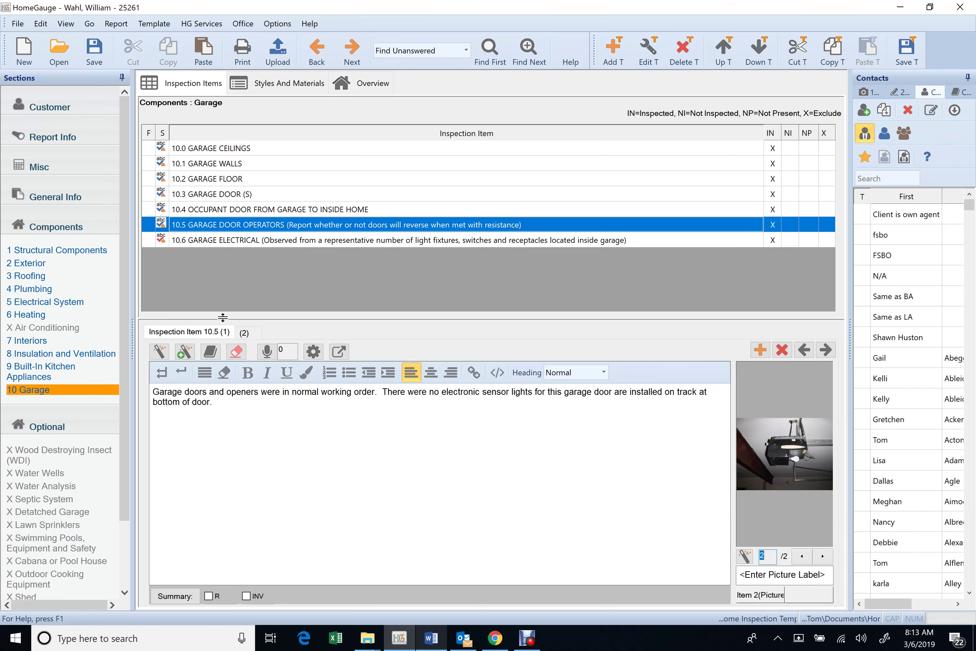
left_click(246, 333)
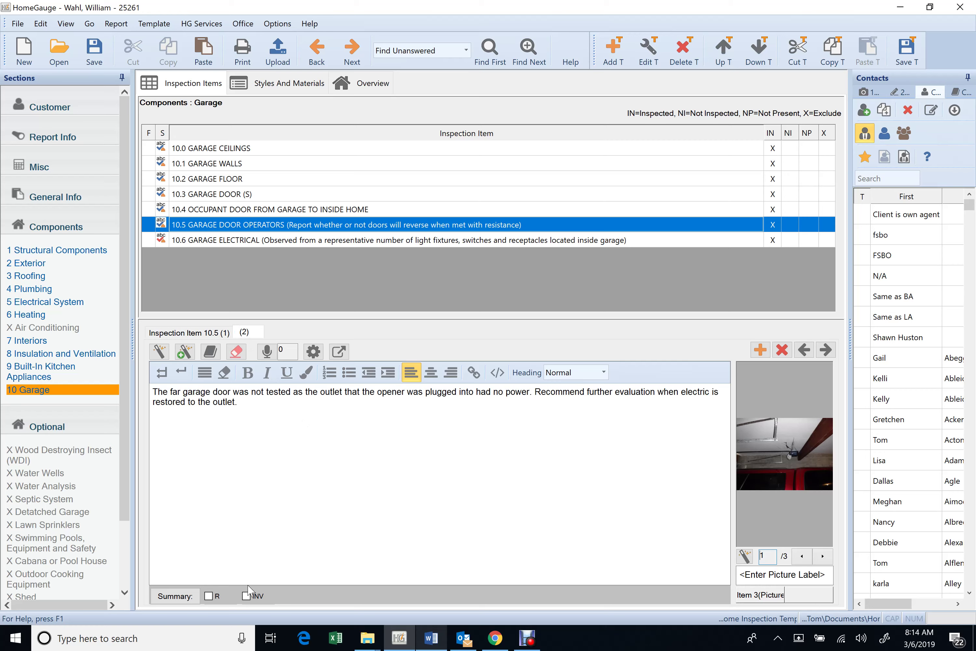
left_click(247, 596)
left_click(276, 241)
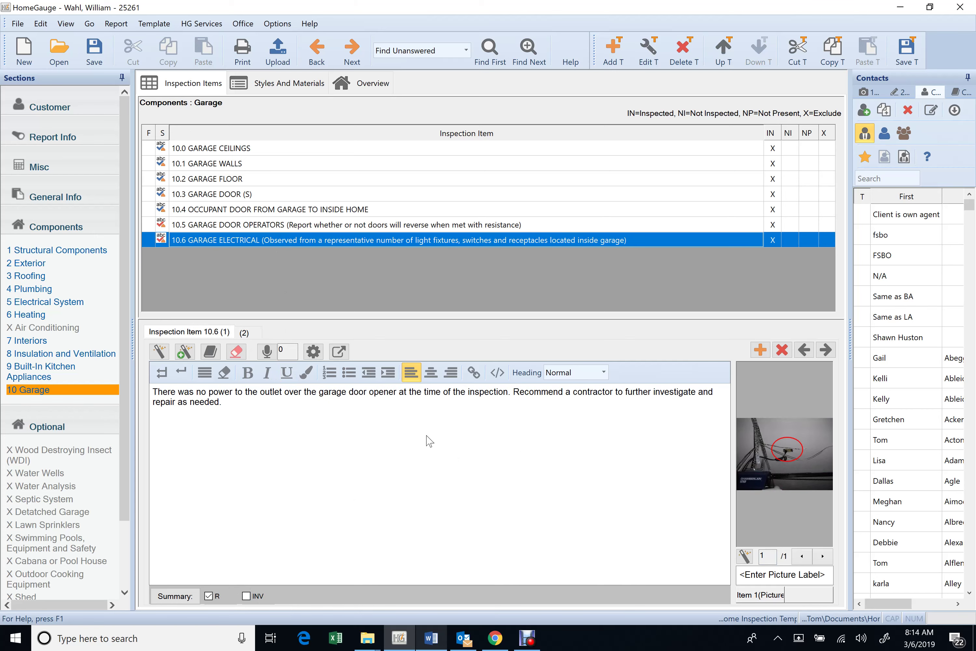
left_click(260, 227)
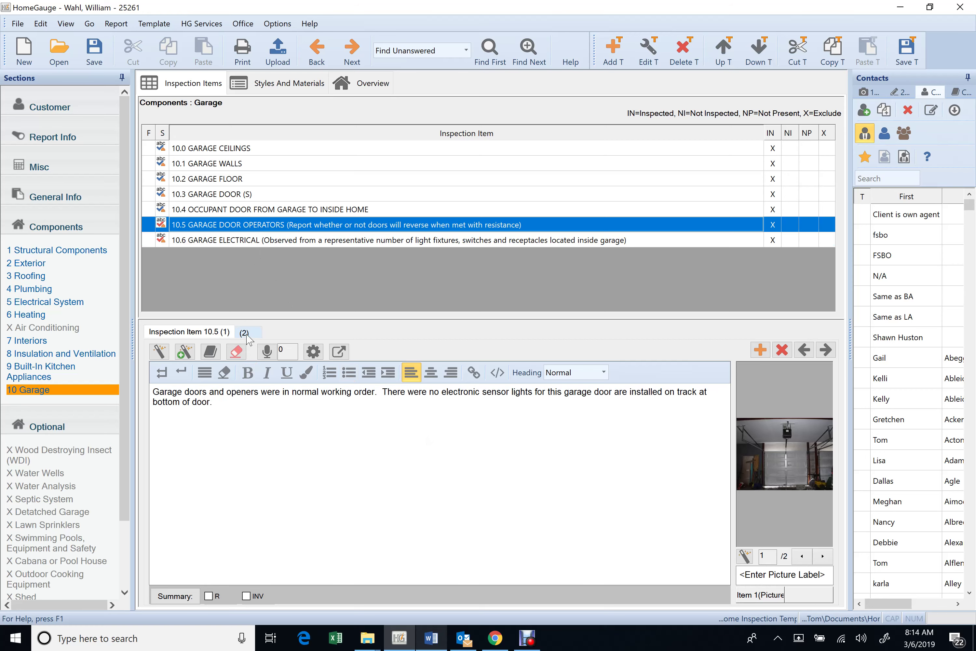
left_click(246, 334)
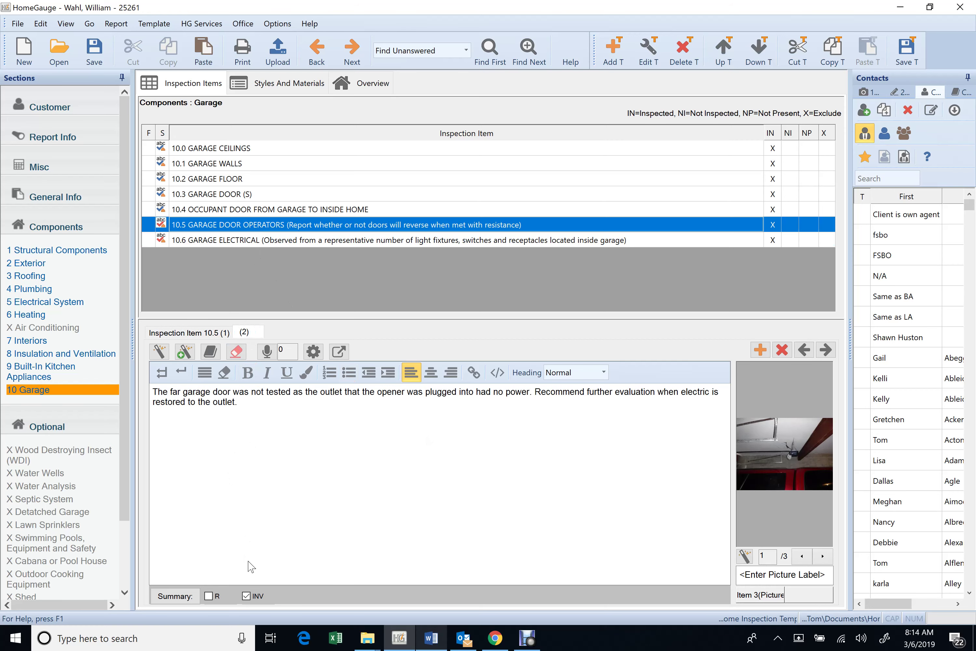
Step: Delete the licensed electrician recommendation from the second garage electrical comment about open outlets and save the report
left_click(246, 245)
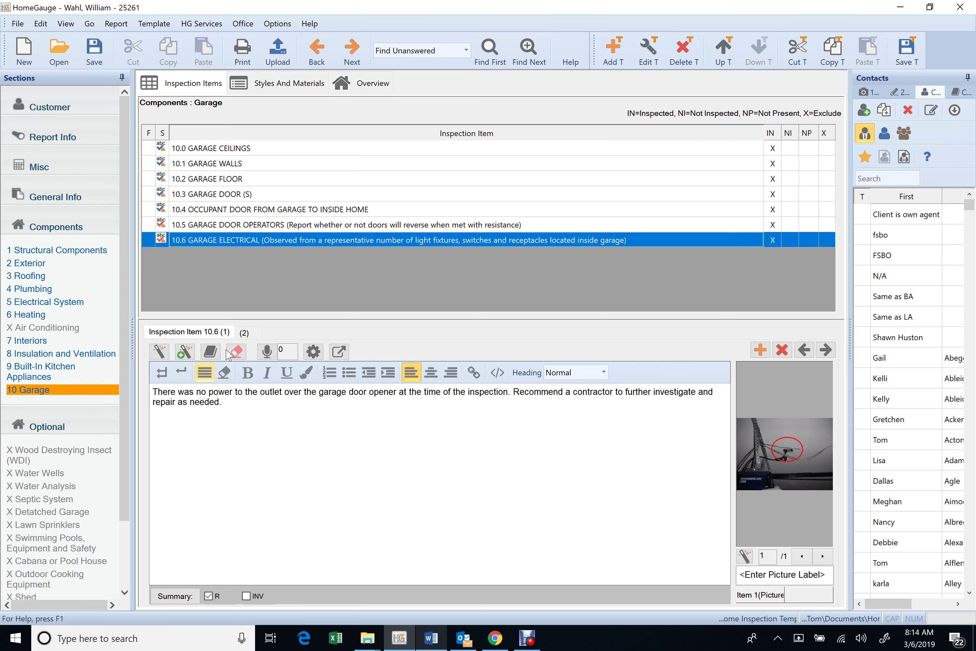
left_click(244, 332)
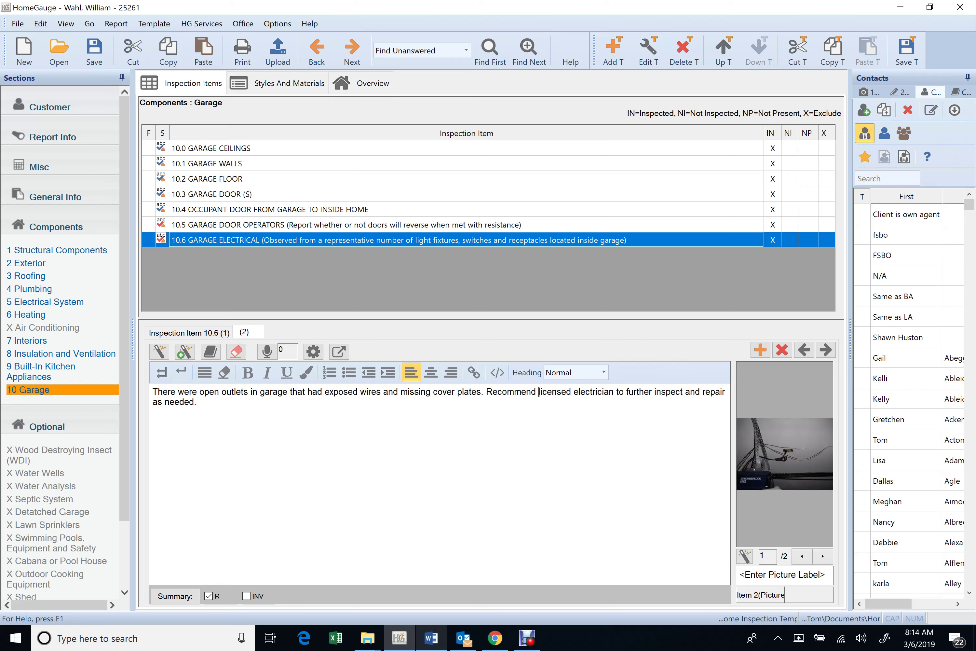
left_click_drag(538, 391, 540, 446)
key("BackSpace")
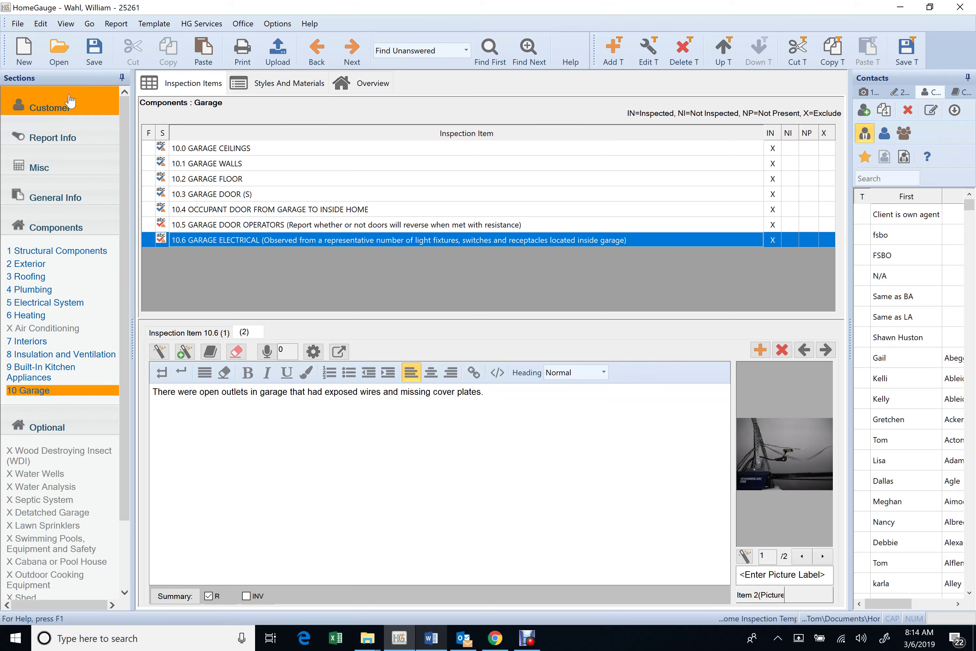
left_click(95, 55)
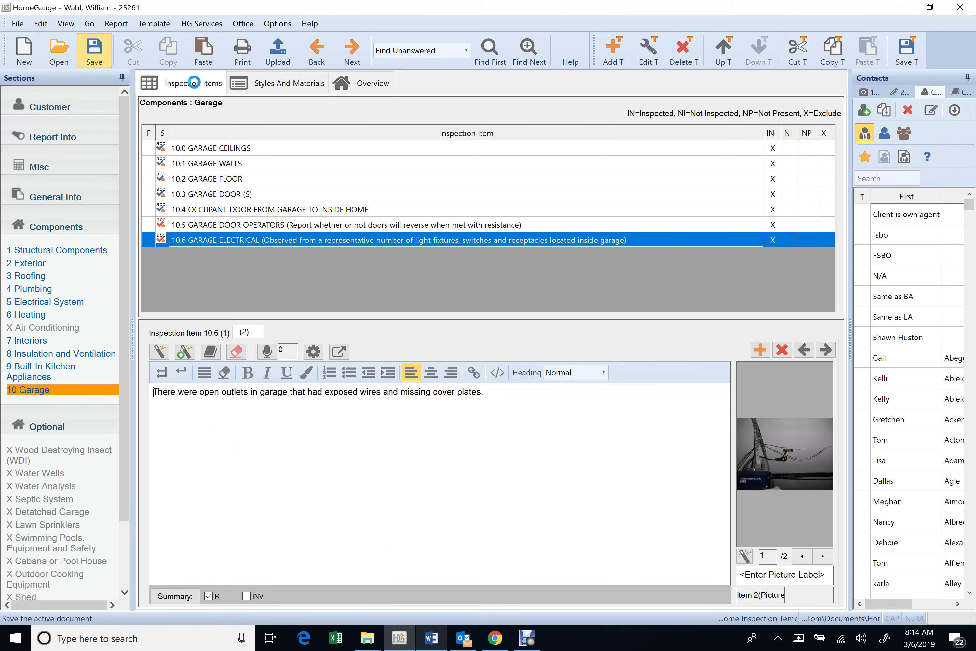
Step: Generate the upload preview of the report using the Full Report For Upload document setting
left_click(283, 57)
left_click(418, 275)
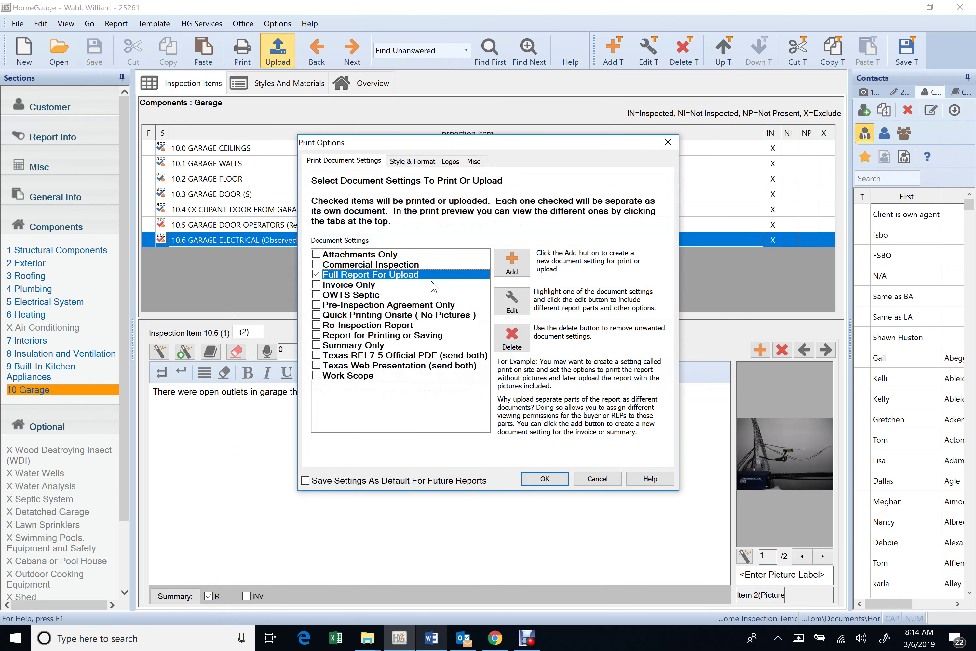
left_click(512, 300)
left_click(525, 480)
Step: Look through the previewed report down to the end of the summary and upload it
scroll(650, 278, "down", 20)
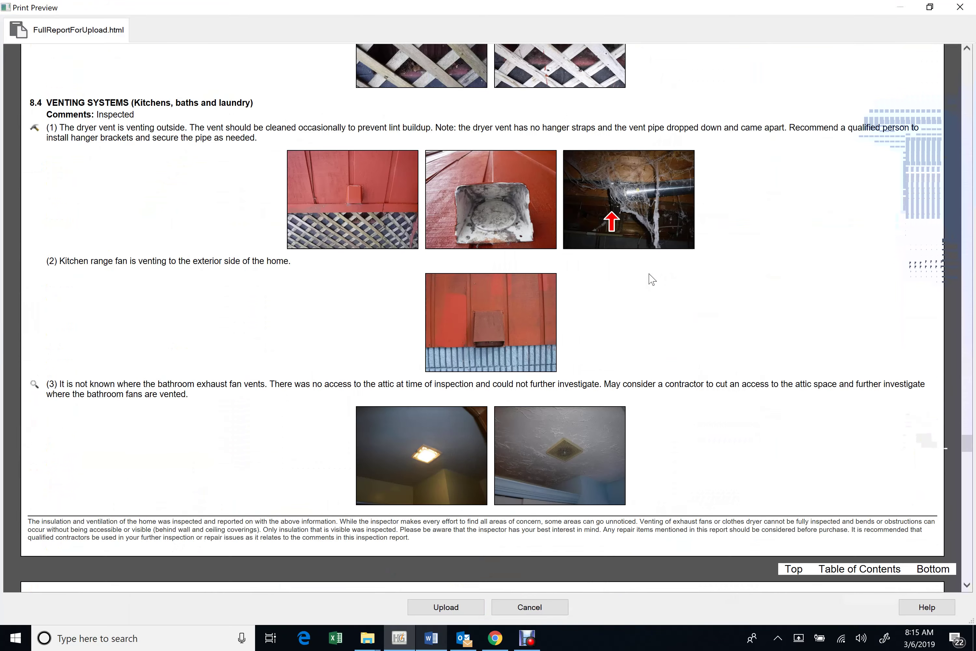
scroll(652, 279, "down", 20)
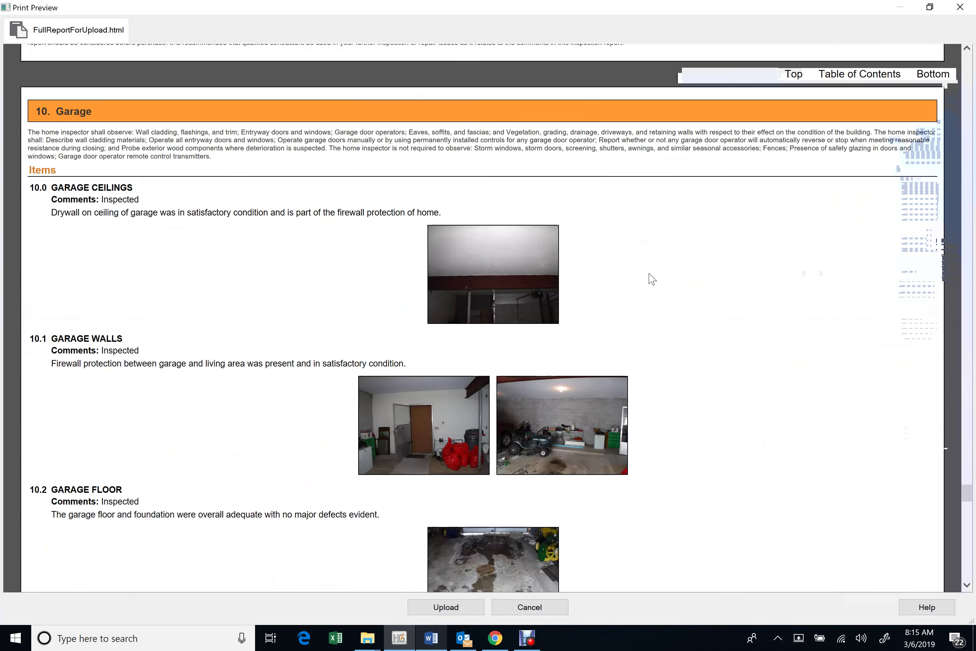
scroll(651, 279, "down", 20)
scroll(651, 279, "down", 20)
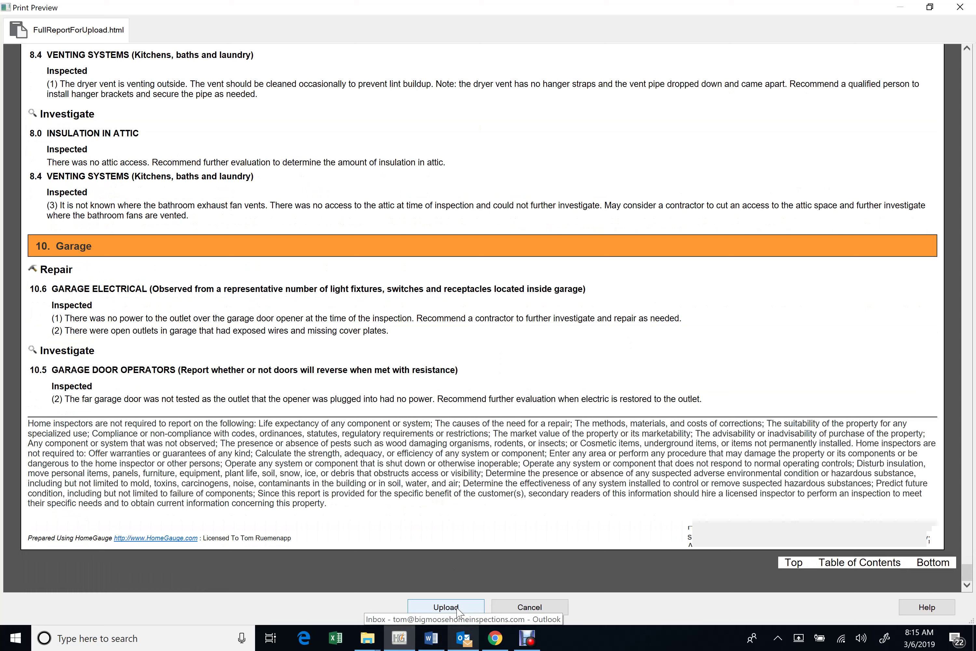
left_click(458, 611)
left_click(457, 611)
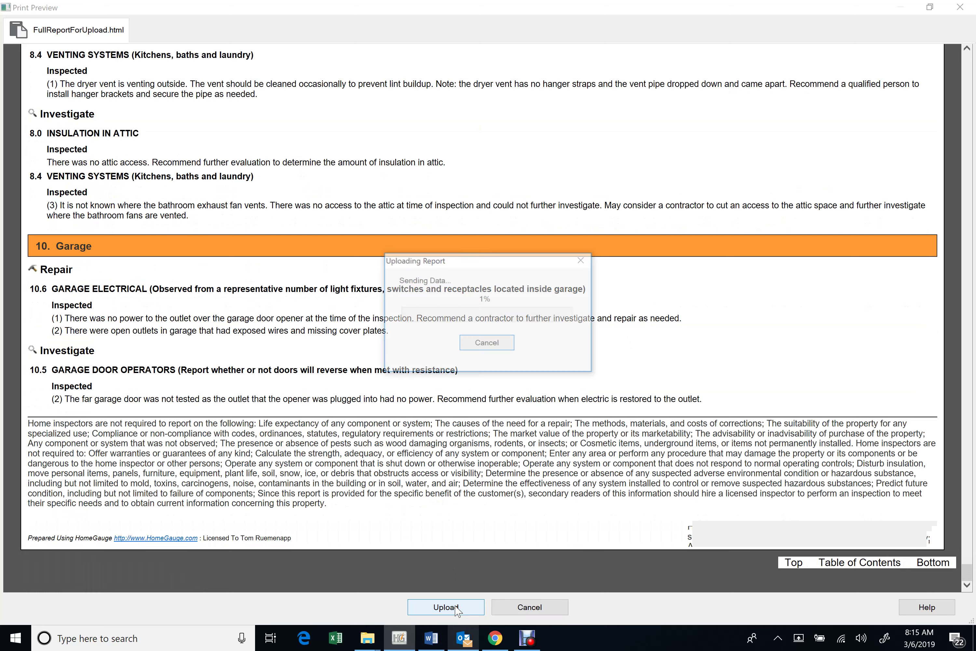